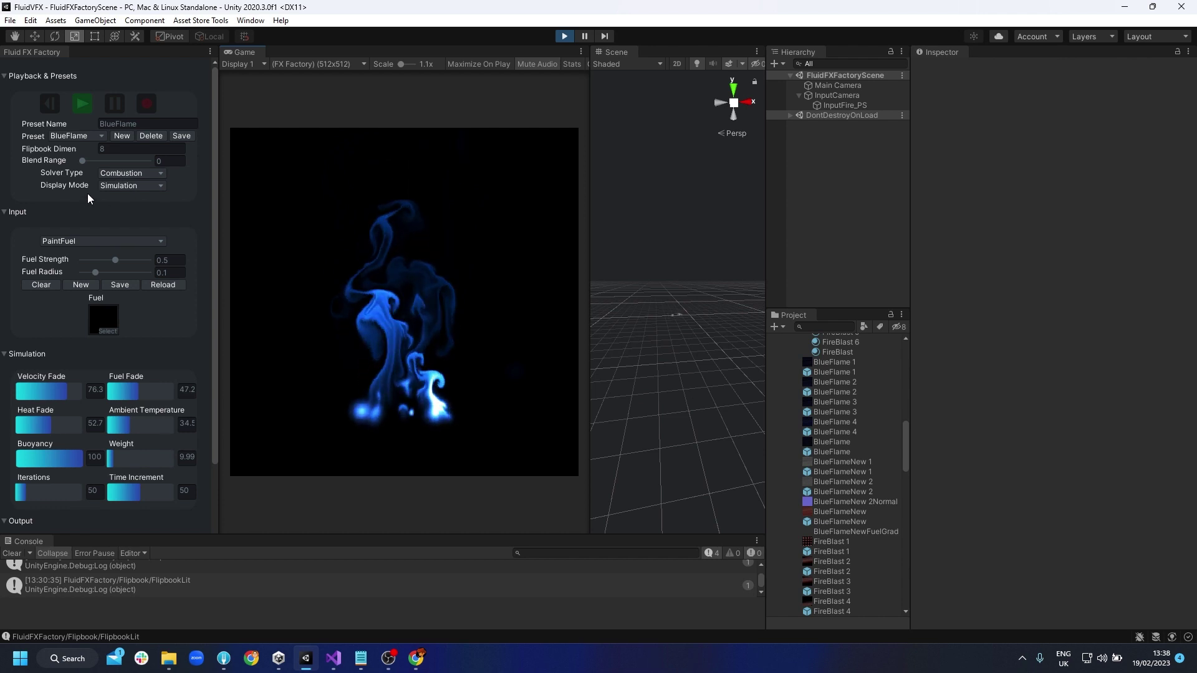
Step: Check the Solver Type options, leave Combustion selected, and bring up the Display Mode list
click(133, 171)
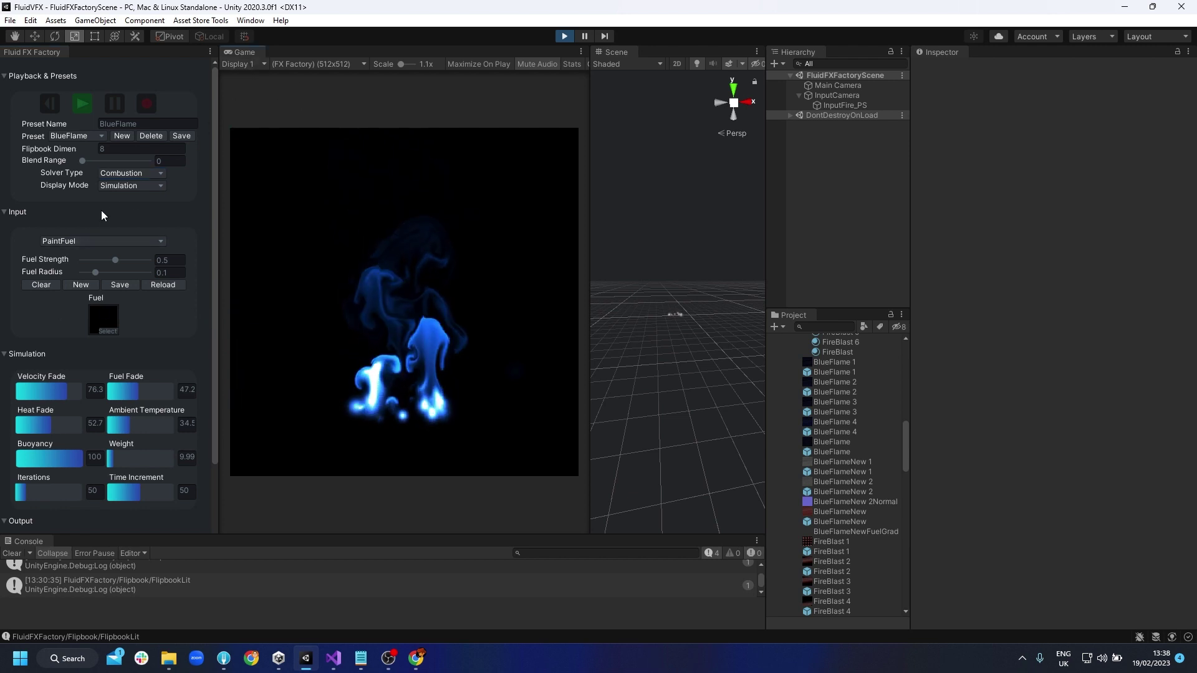
click(123, 186)
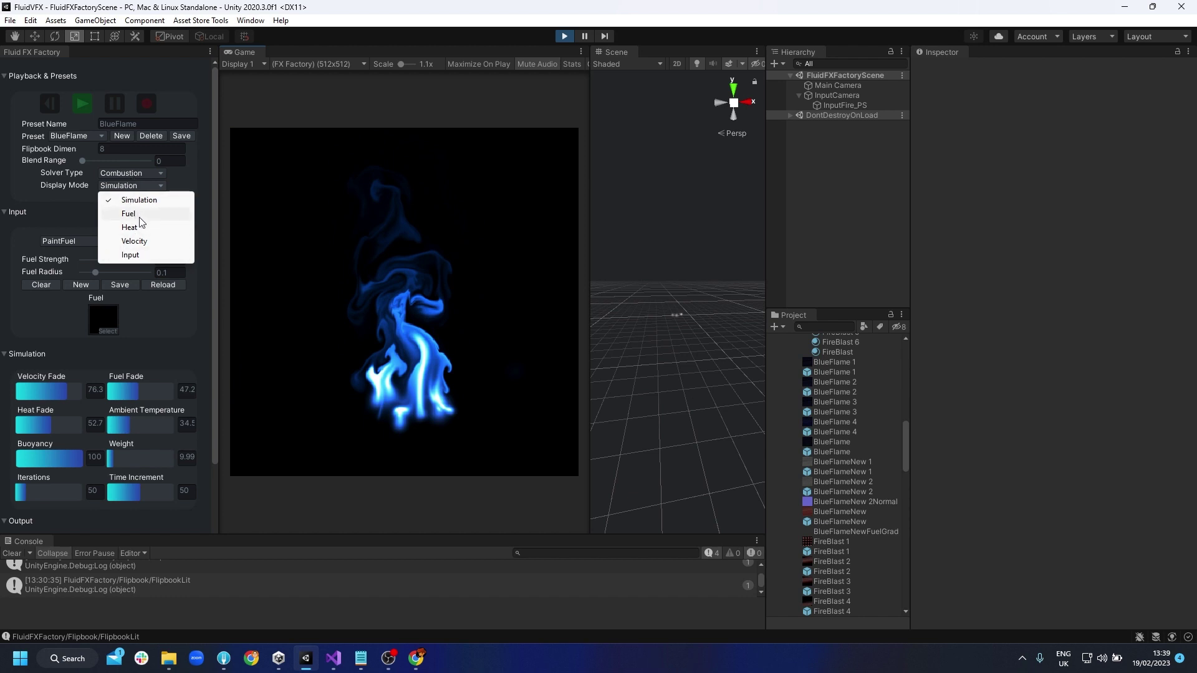
Step: Cycle Display Mode through Fuel, Heat, Velocity and Input, then back to Simulation
click(140, 215)
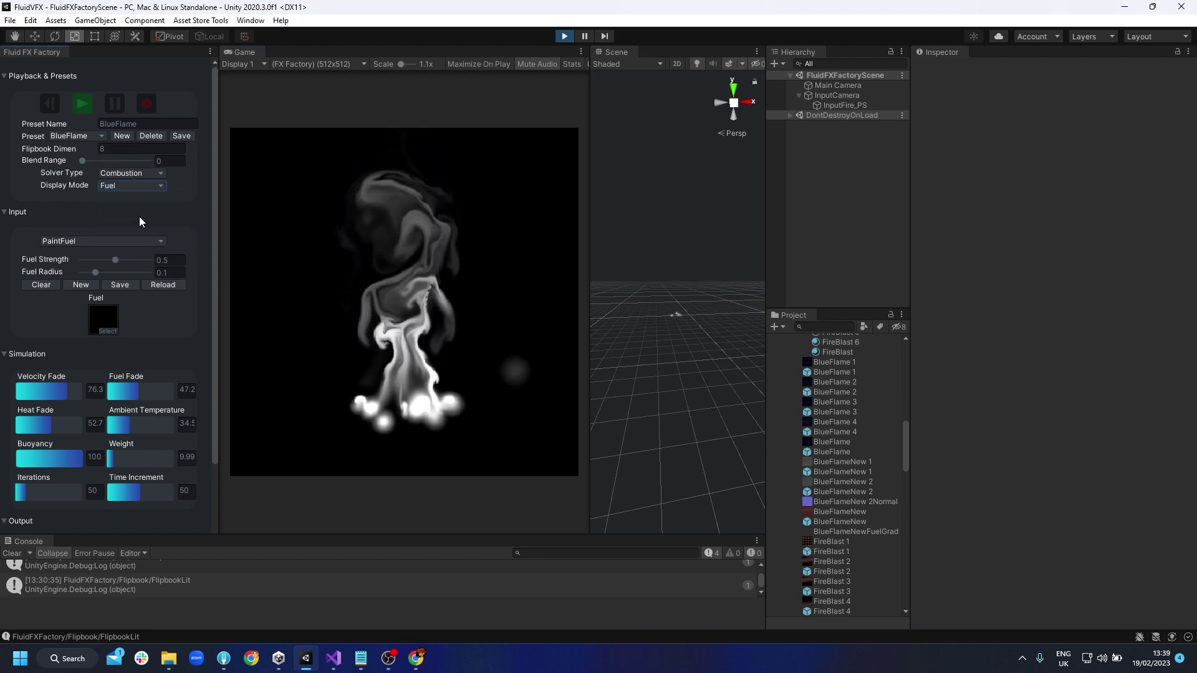
click(121, 186)
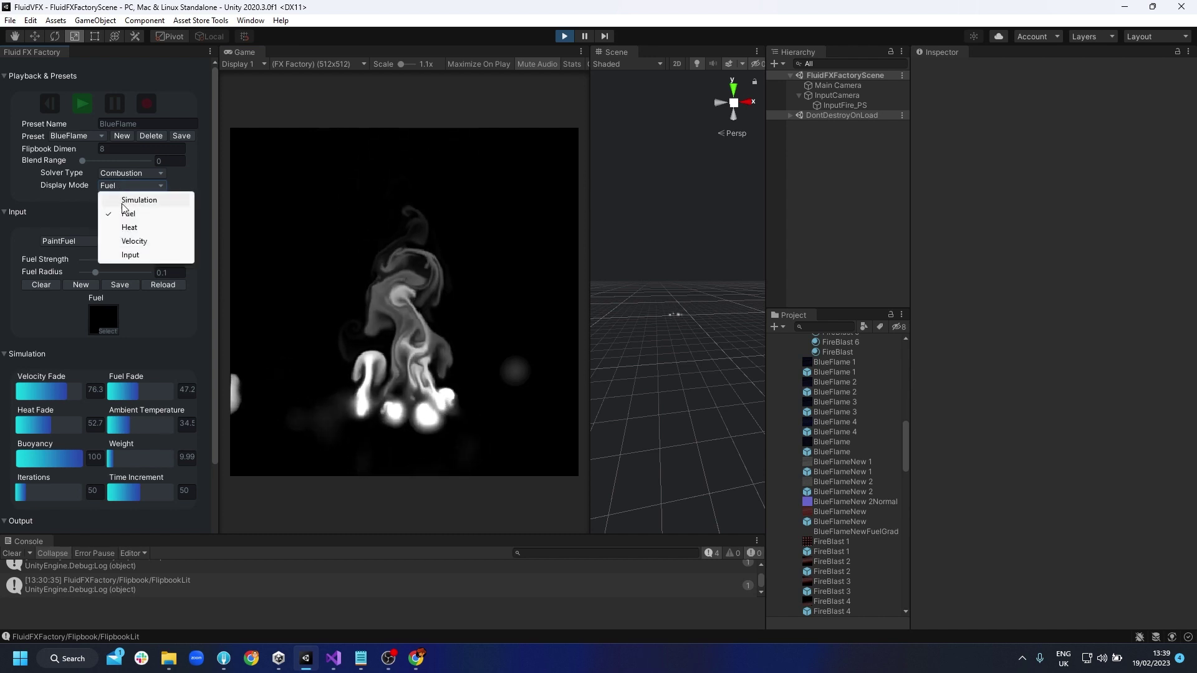
click(133, 228)
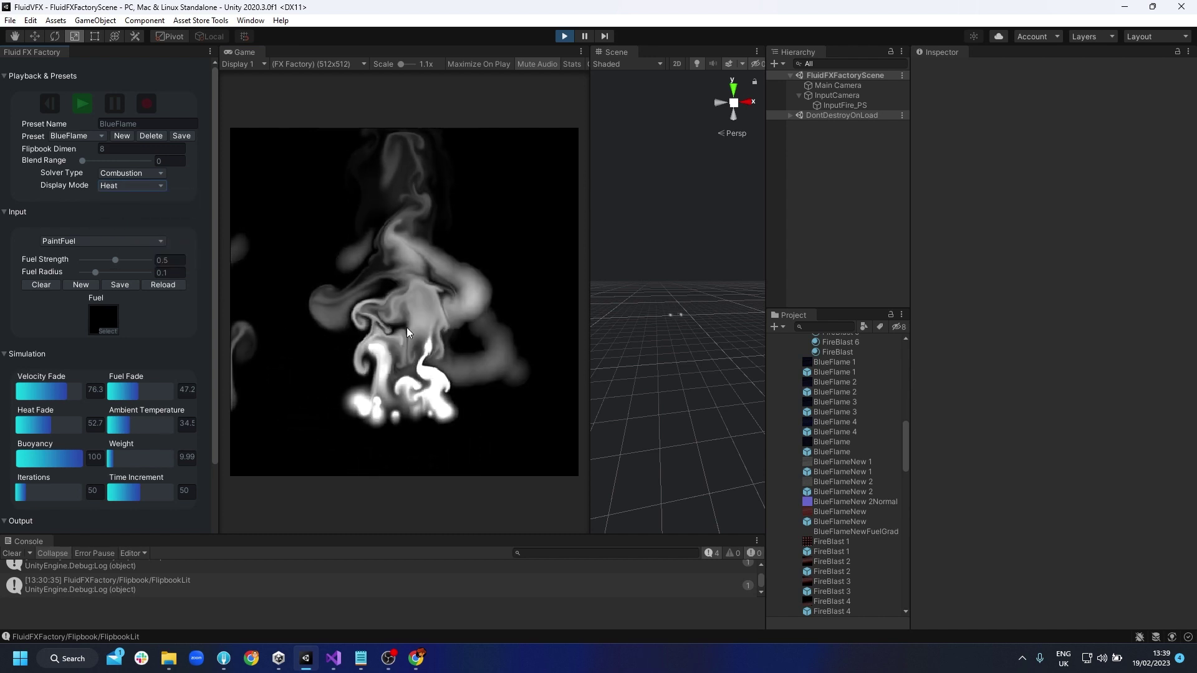
click(120, 186)
click(131, 241)
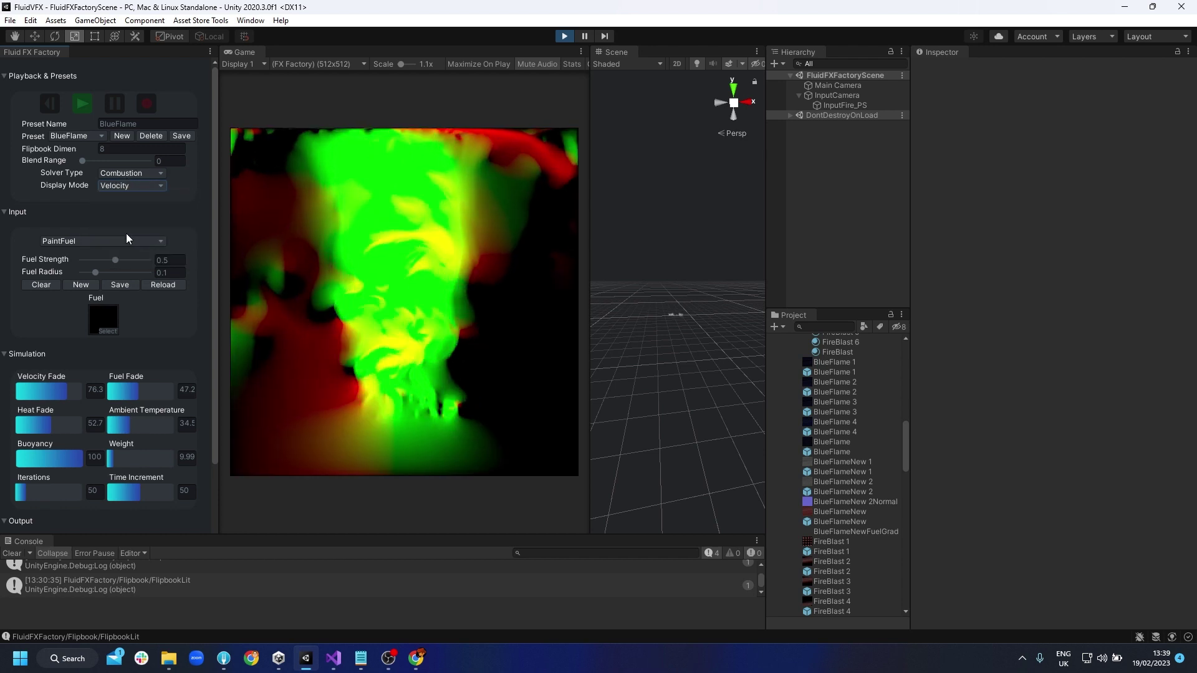
click(135, 187)
click(132, 255)
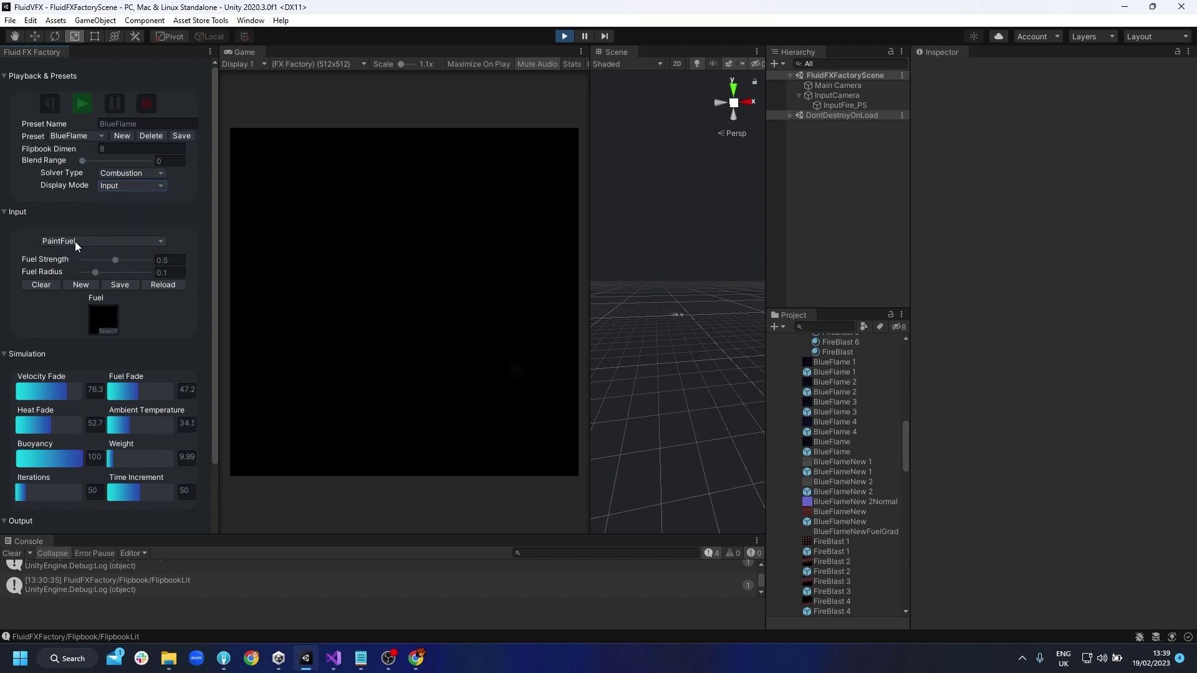
click(125, 186)
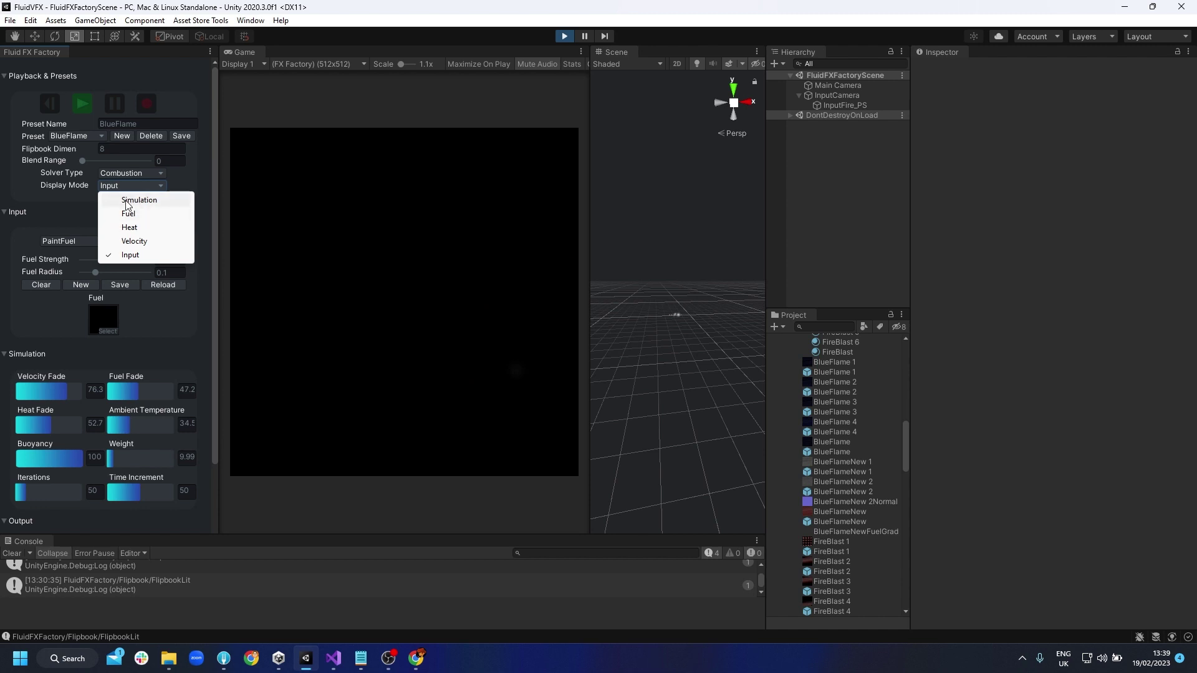
click(126, 200)
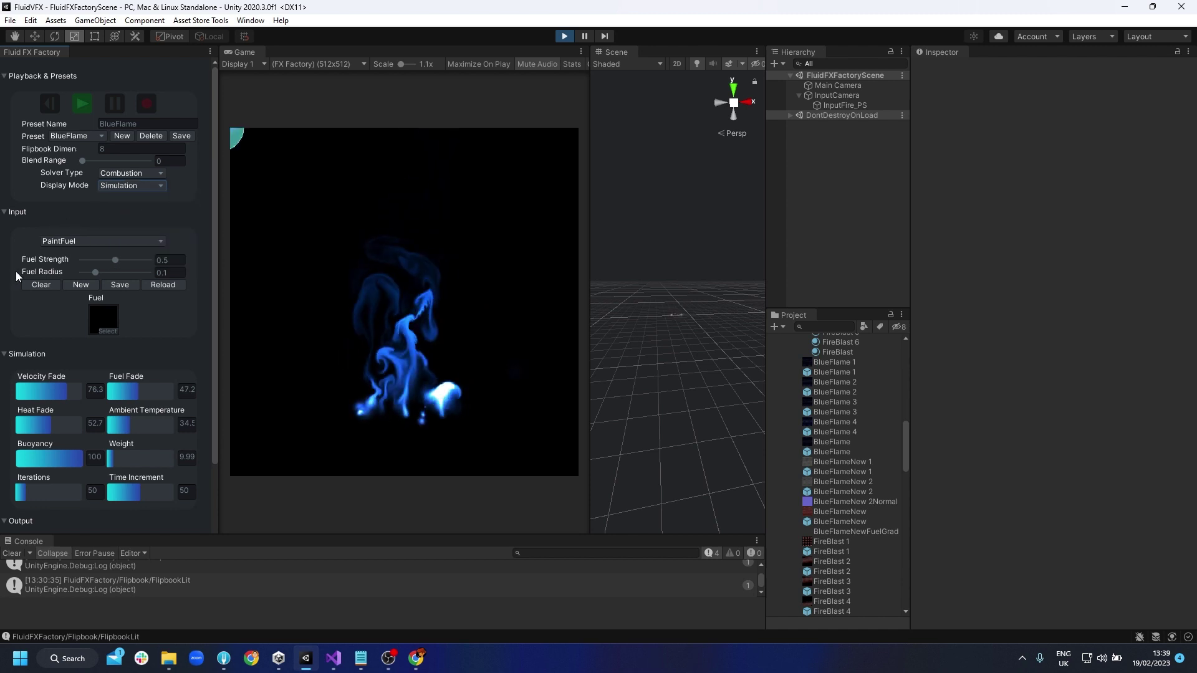
Step: Set the fire's Input source to Prefab
click(4, 213)
click(4, 213)
click(67, 242)
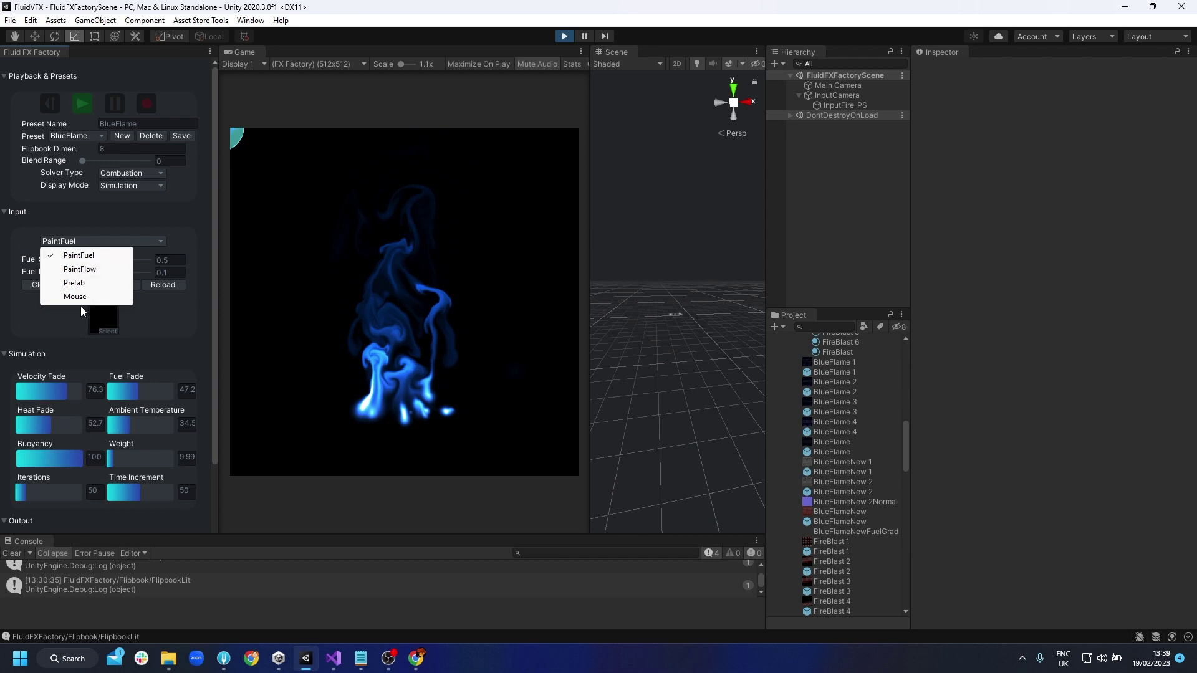
click(77, 283)
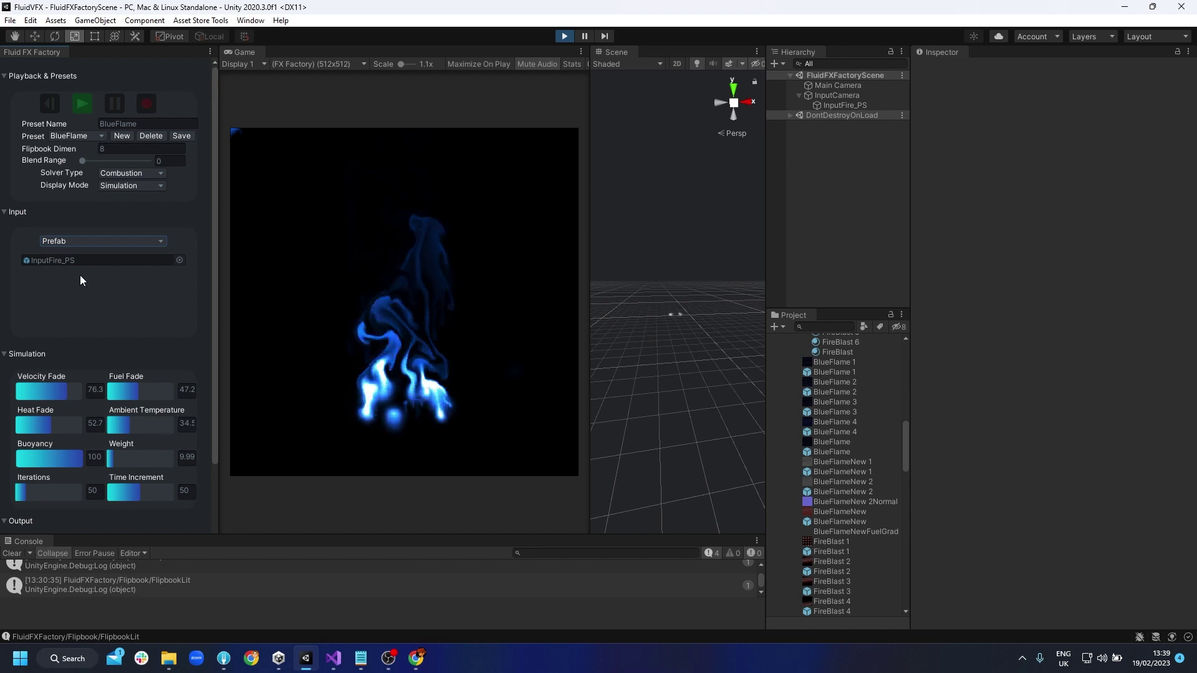
Step: Locate InputFire_PS, select and frame it, and orbit the Scene view around it
click(81, 261)
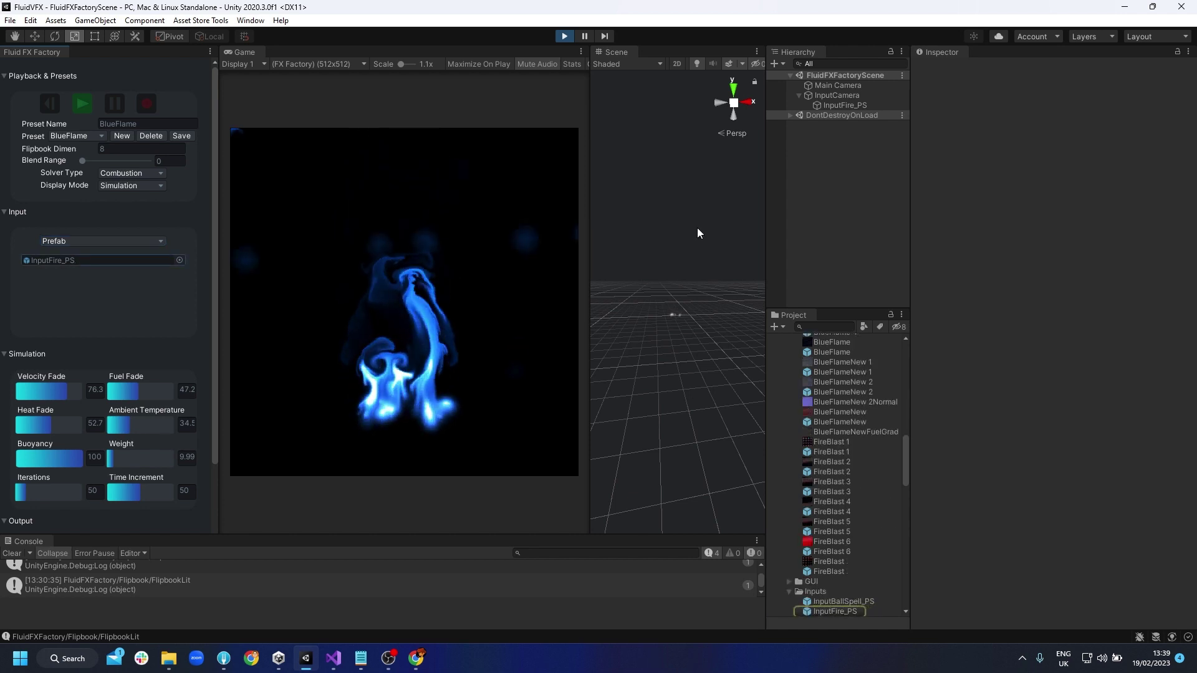
double_click(844, 106)
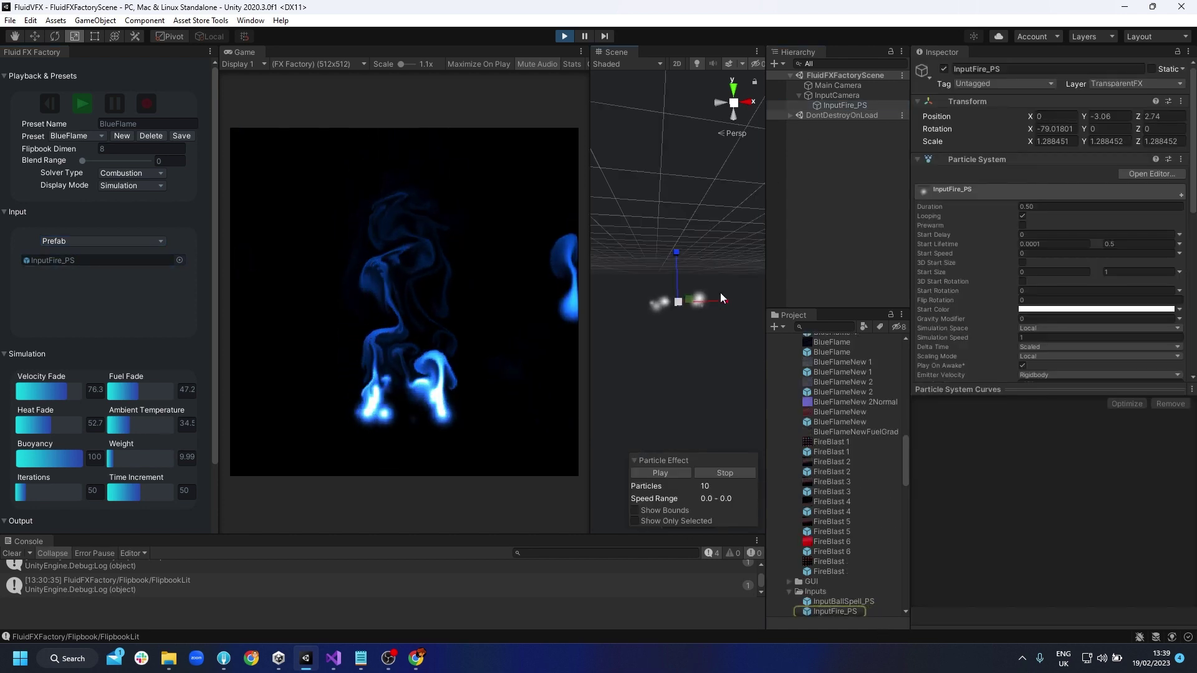
alt+drag(724, 286, 691, 323)
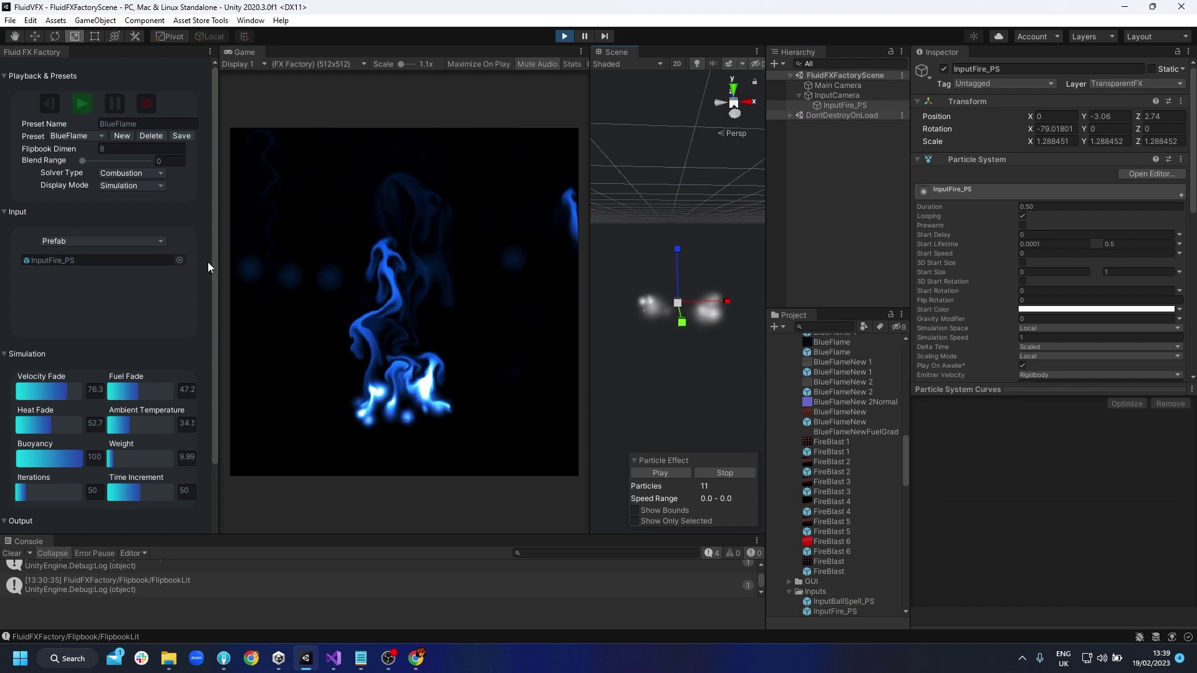
click(77, 241)
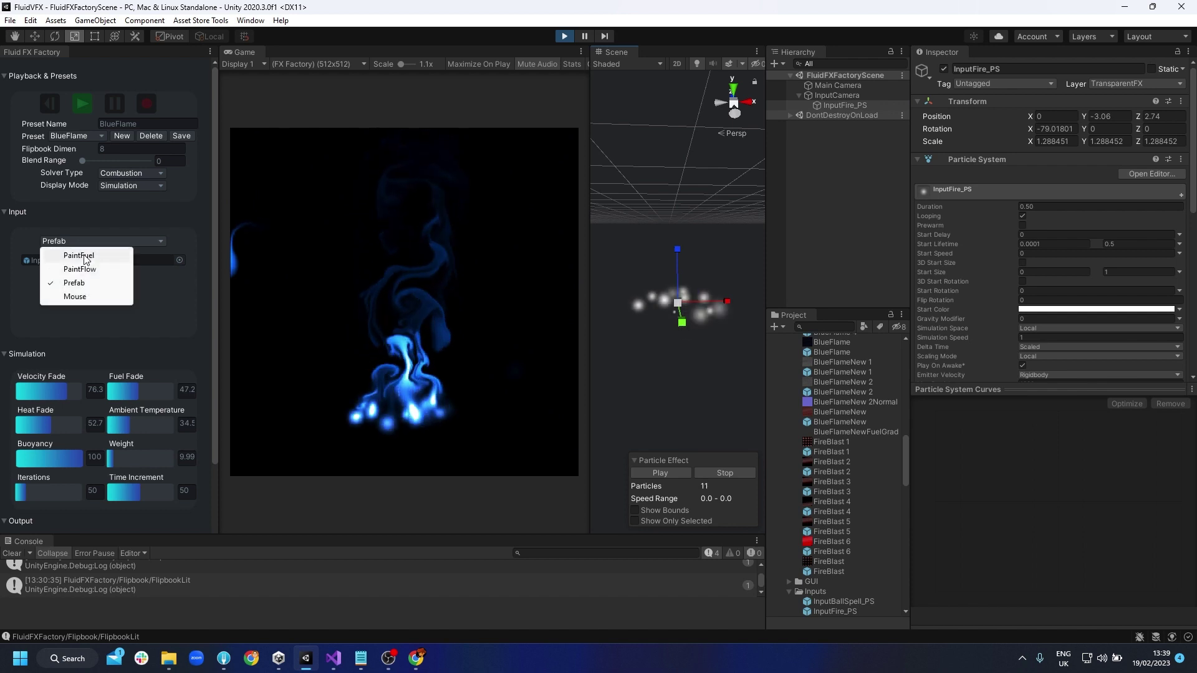
Step: Return to PaintFuel input, paint fuel at the left edge, and load FireSingle as fuel
click(82, 256)
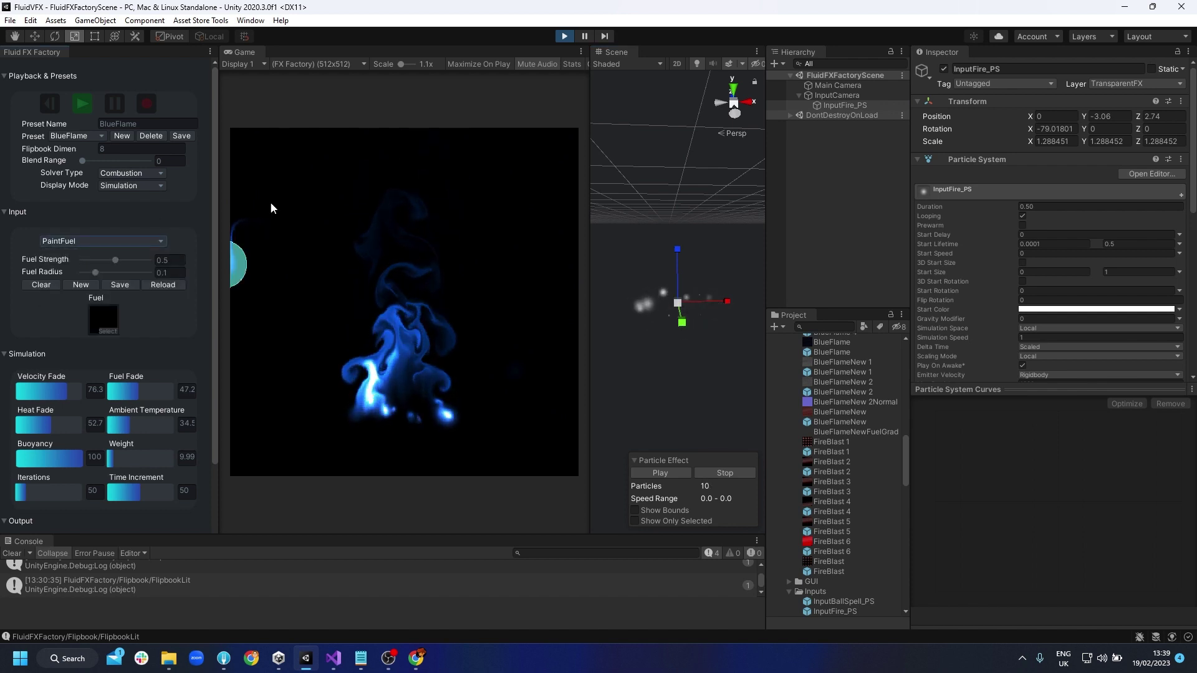
mouse_move(316, 312)
mouse_down()
mouse_move(126, 363)
mouse_move(109, 332)
mouse_up()
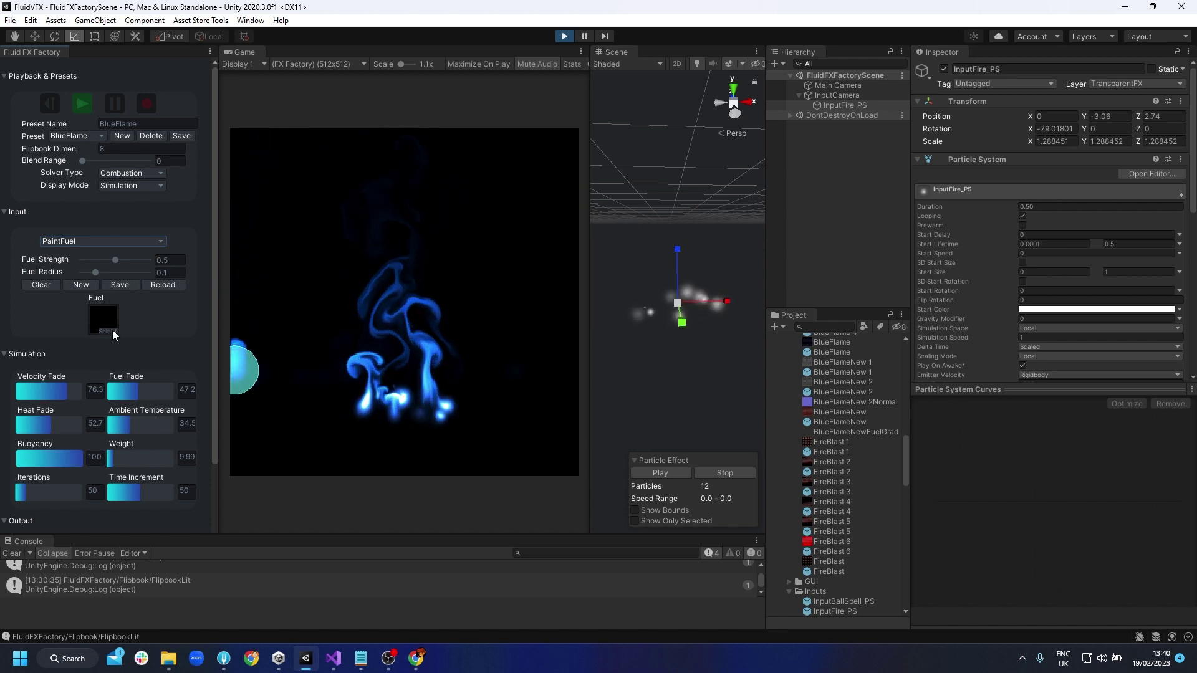
click(111, 331)
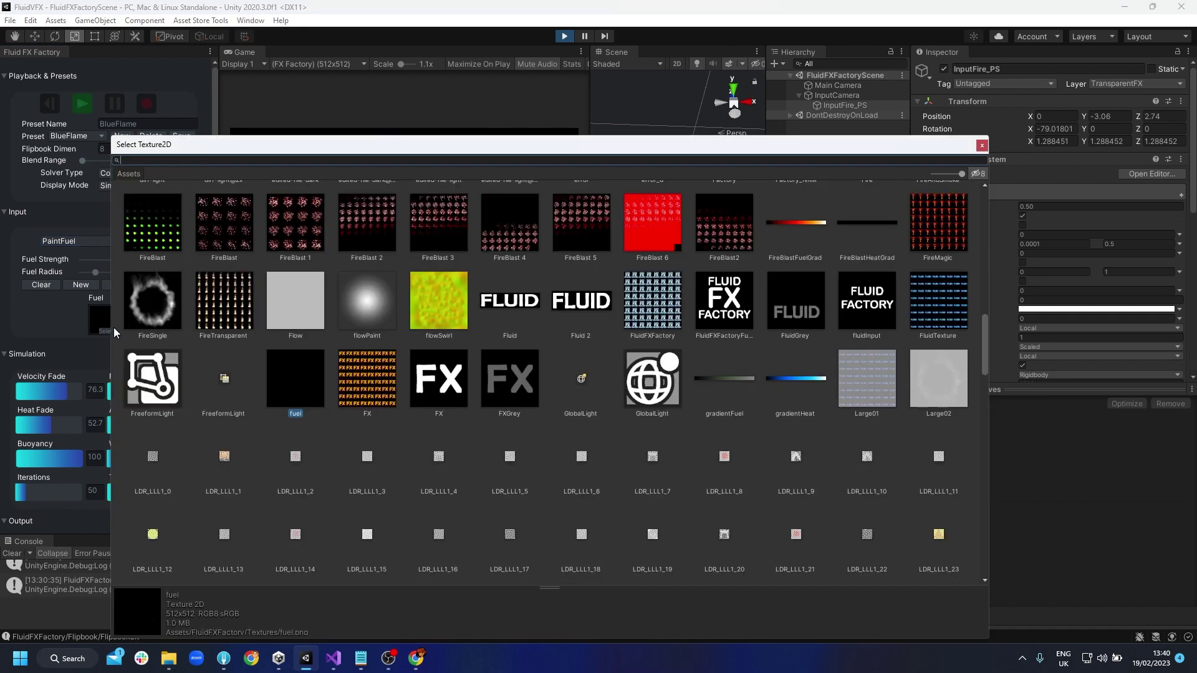
click(155, 312)
double_click(156, 312)
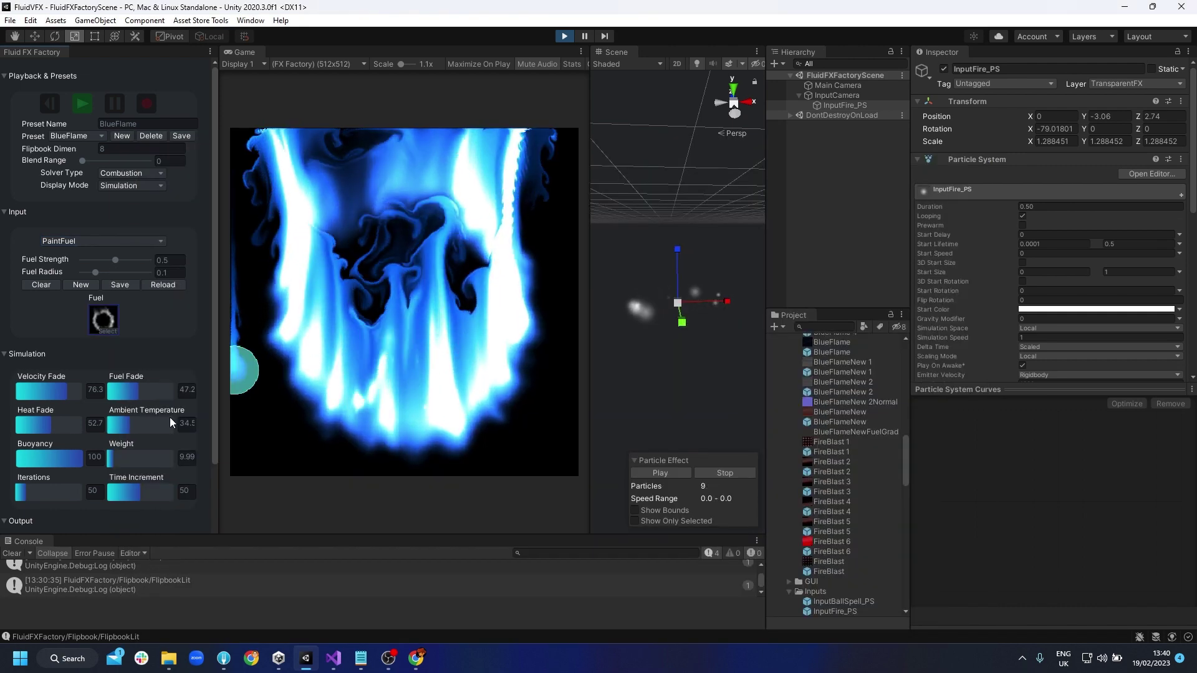
Step: Move InputFire_PS higher, undo the move, and clear the painted fuel
click(414, 281)
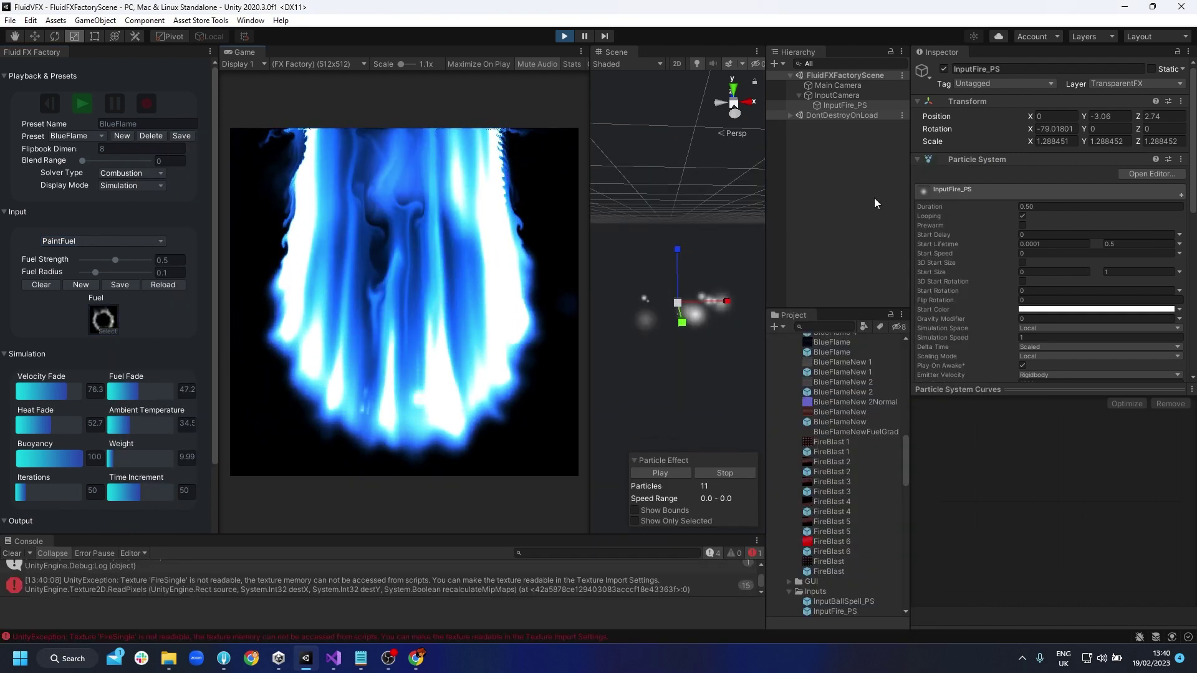
click(857, 104)
drag(677, 278, 686, 201)
key(ctrl+z)
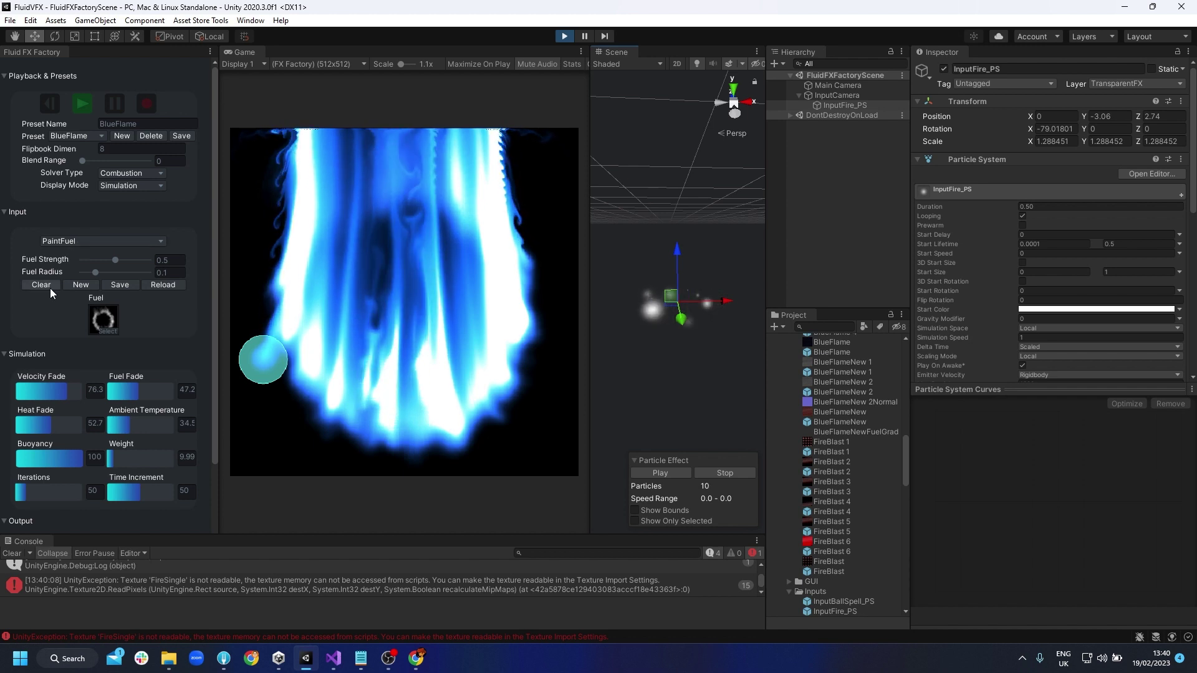
click(88, 288)
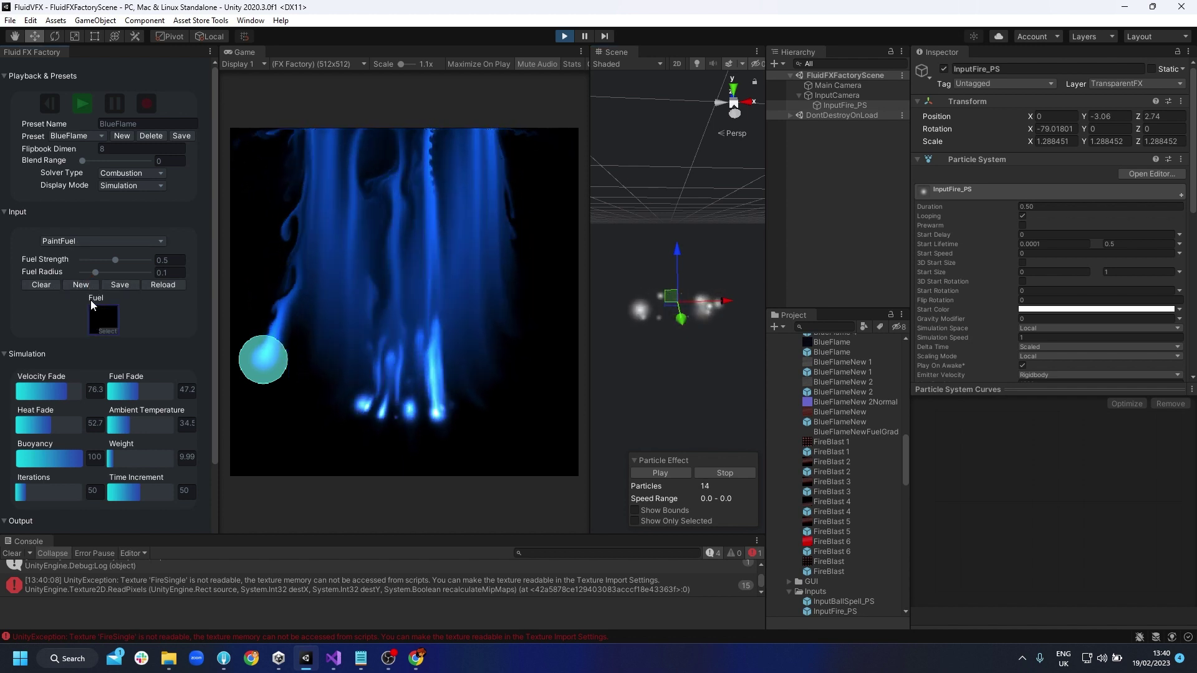
Step: Paint sweeping fuel trails, set Fuel Strength to 0, and clear the fuel texture
click(327, 278)
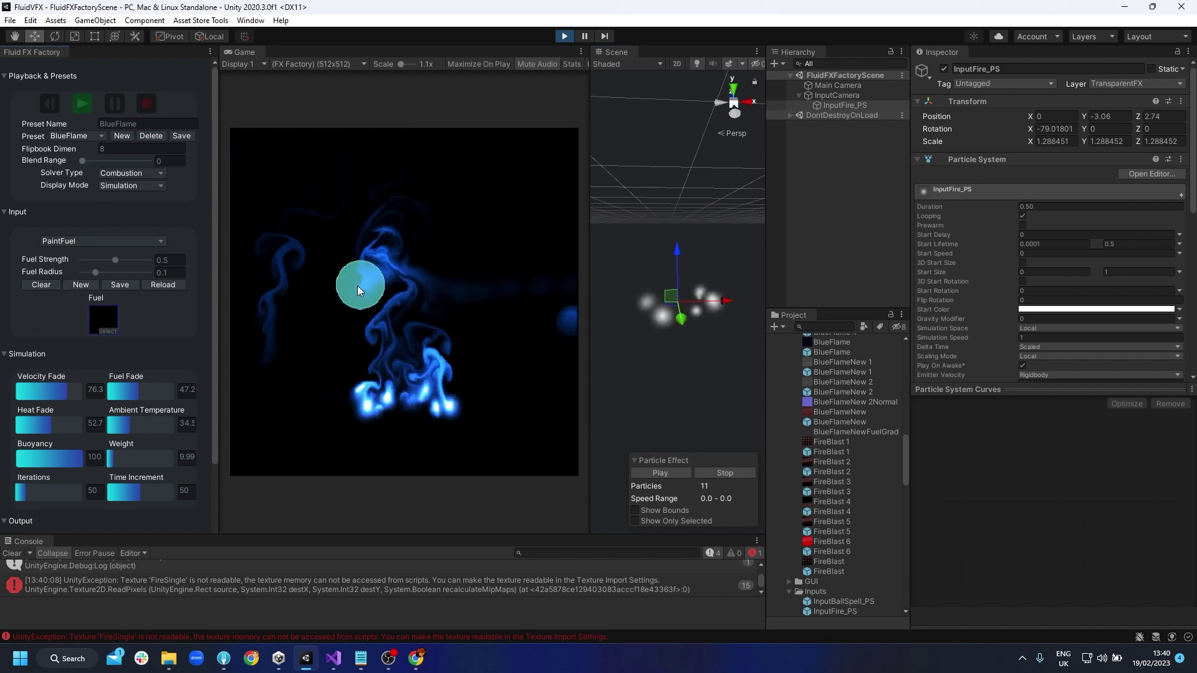
mouse_move(436, 252)
mouse_down()
mouse_move(431, 288)
mouse_move(475, 318)
mouse_move(519, 432)
mouse_move(483, 159)
mouse_move(450, 222)
mouse_move(499, 236)
mouse_up()
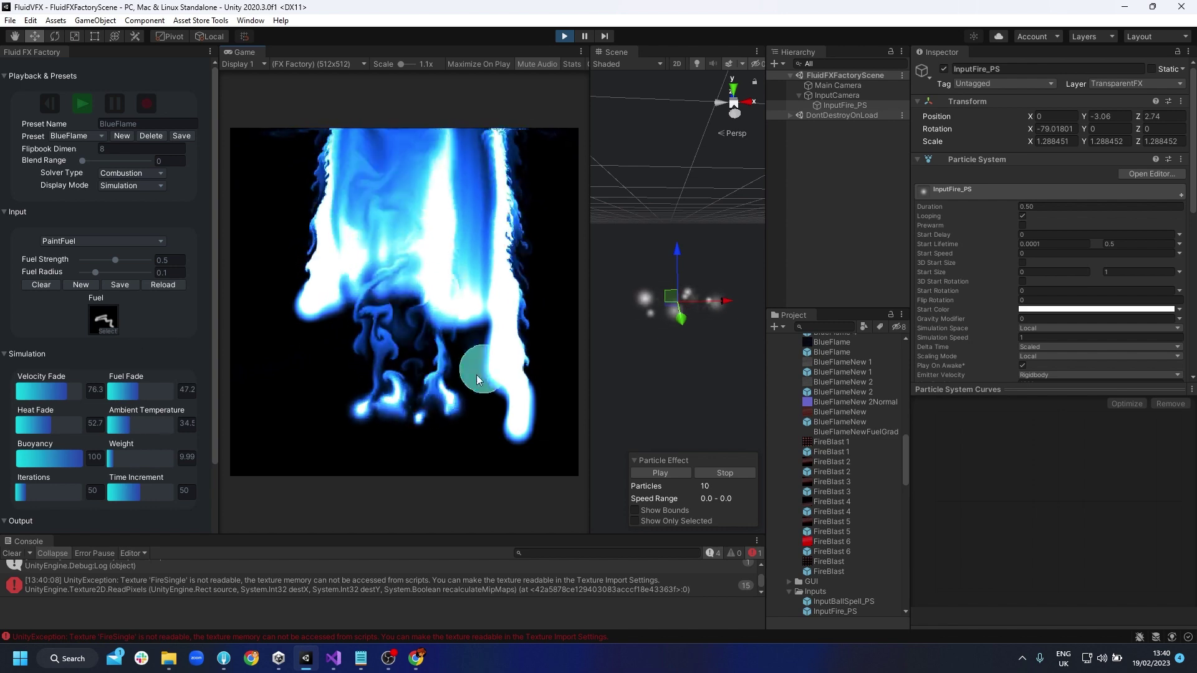
drag(115, 260, 68, 264)
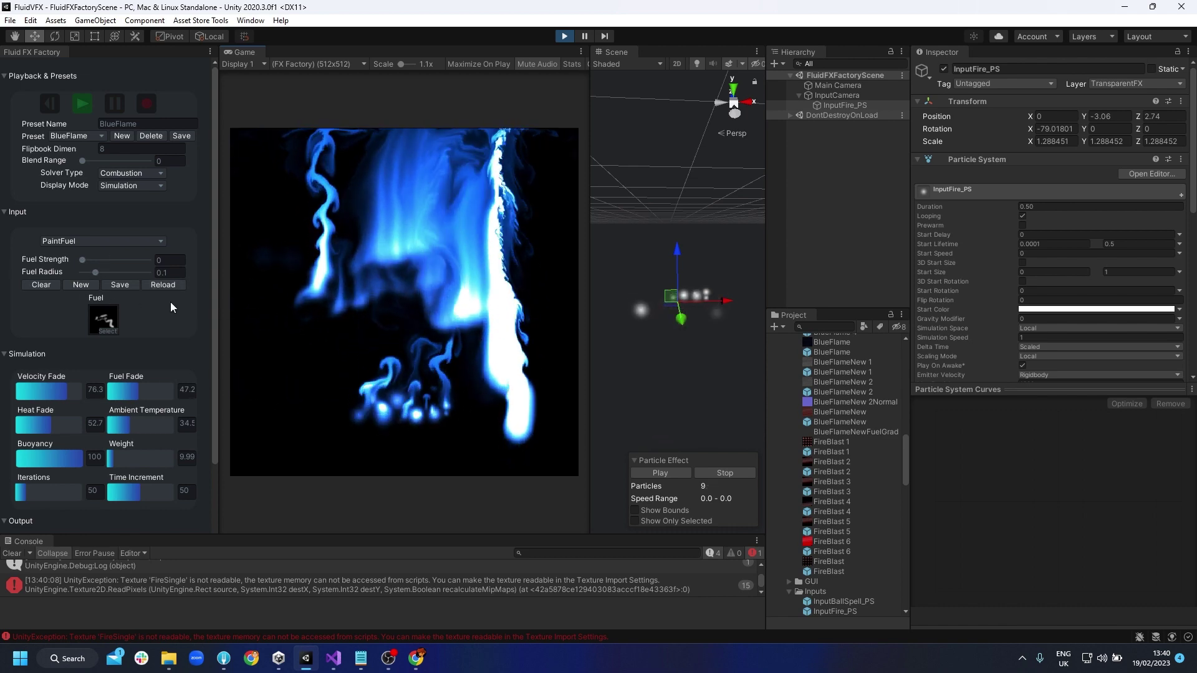
click(159, 284)
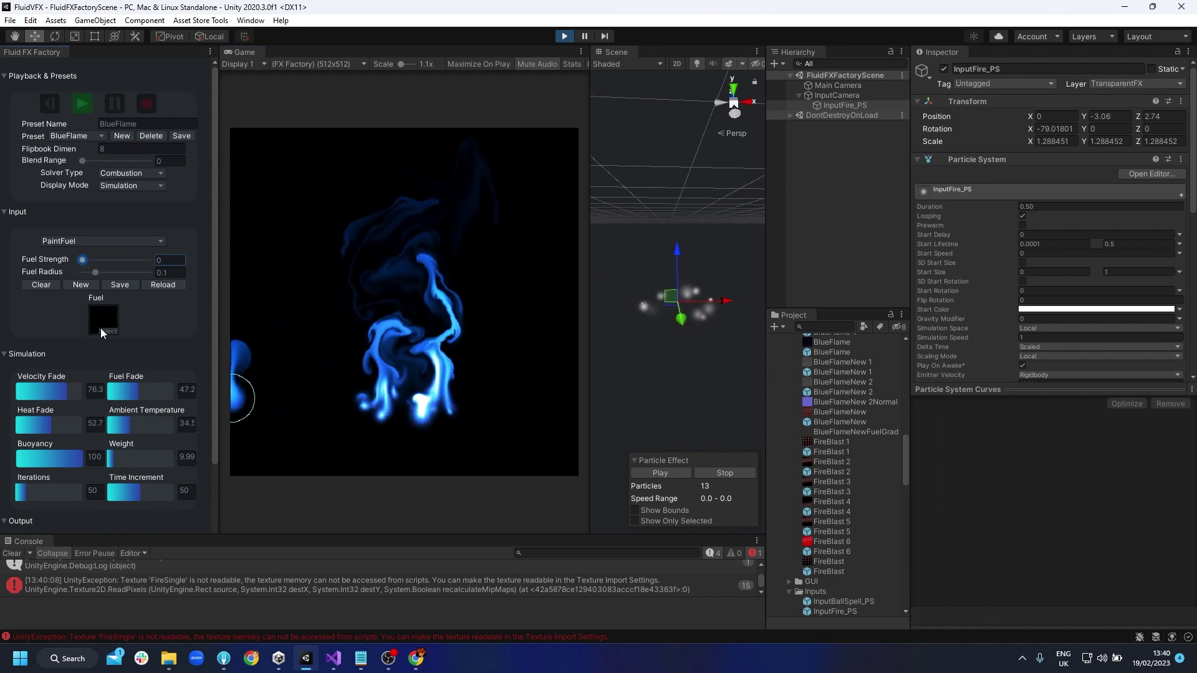
click(66, 242)
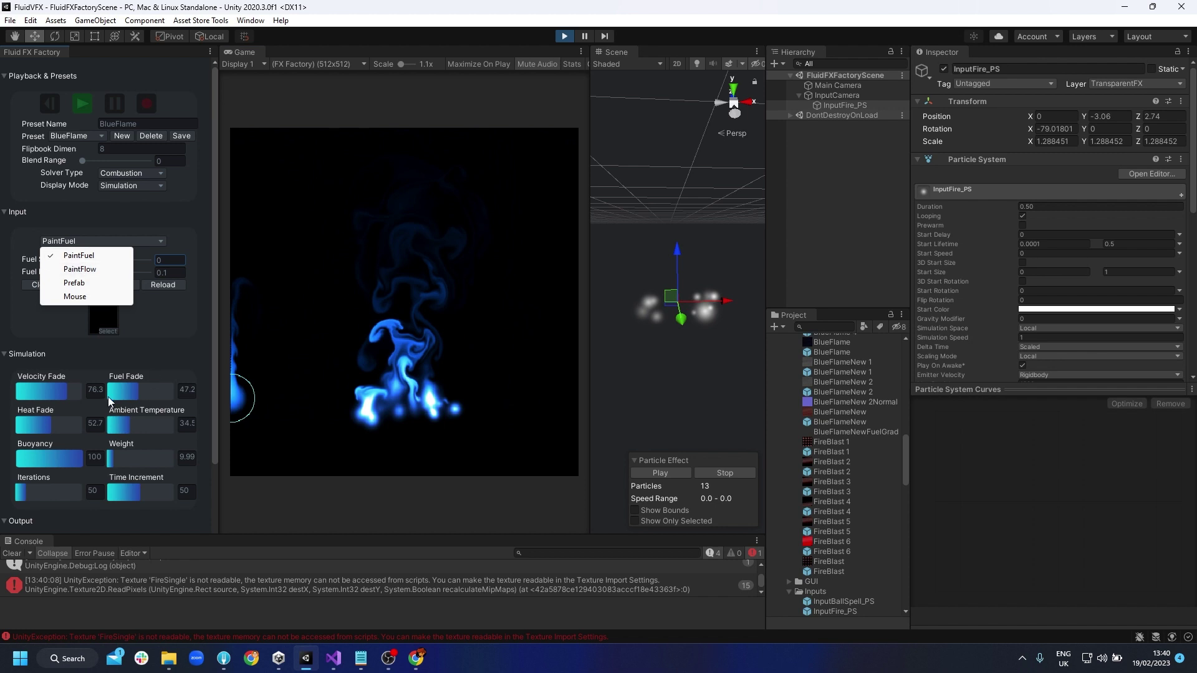
Step: Switch input to PaintFlow, swirl the flame into a curve, then clear the painted flow
click(78, 272)
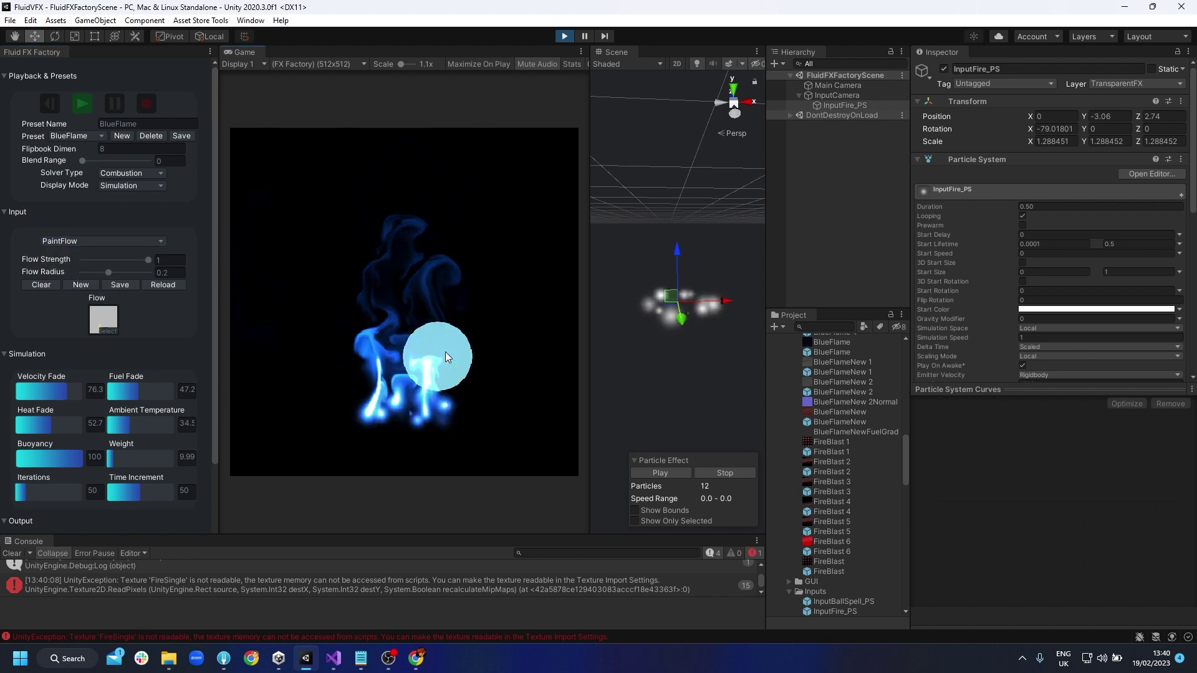
mouse_move(461, 393)
mouse_down()
mouse_move(477, 369)
mouse_move(460, 340)
mouse_move(462, 306)
mouse_move(333, 368)
mouse_move(401, 297)
mouse_move(470, 401)
mouse_move(465, 375)
mouse_move(414, 433)
mouse_move(486, 393)
mouse_up()
click(109, 320)
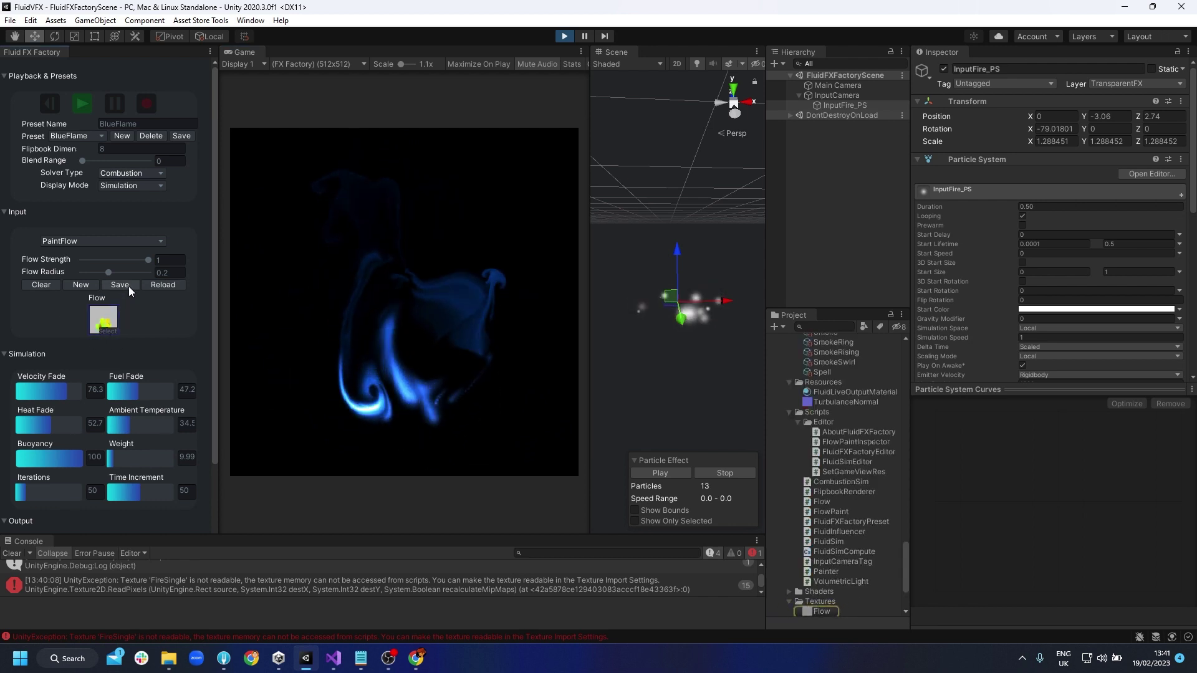
click(42, 285)
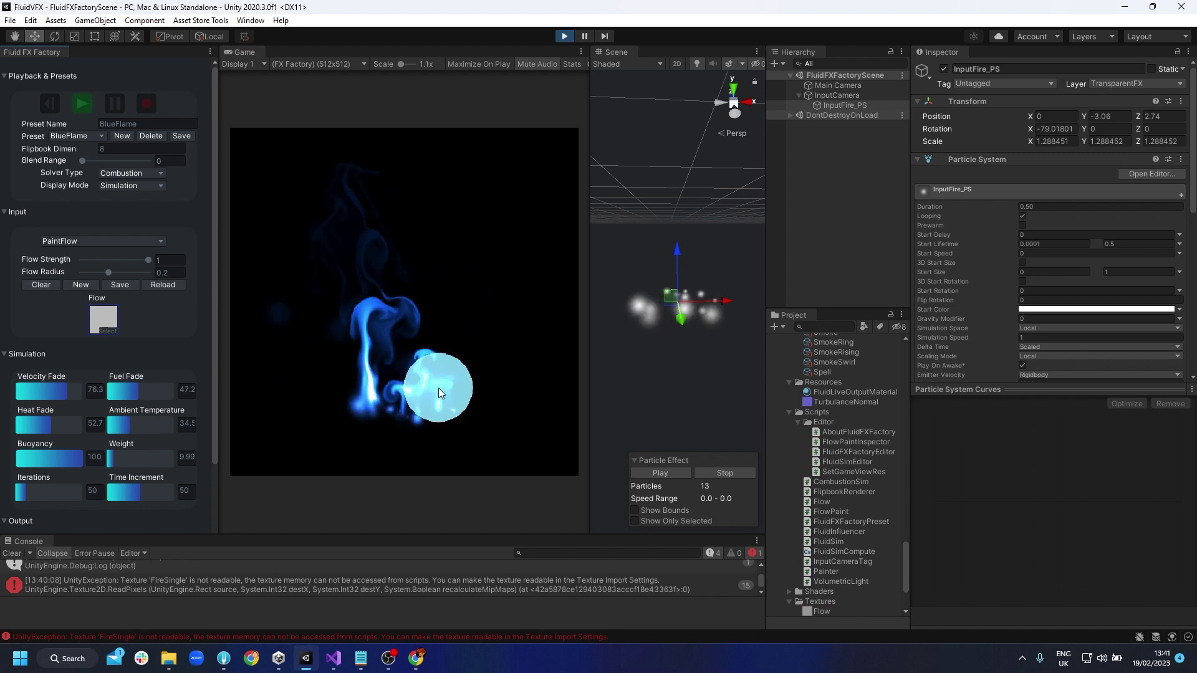
Step: Try the flowSwirl texture as the flow map, then reload the BlueFlame preset
click(104, 331)
double_click(515, 353)
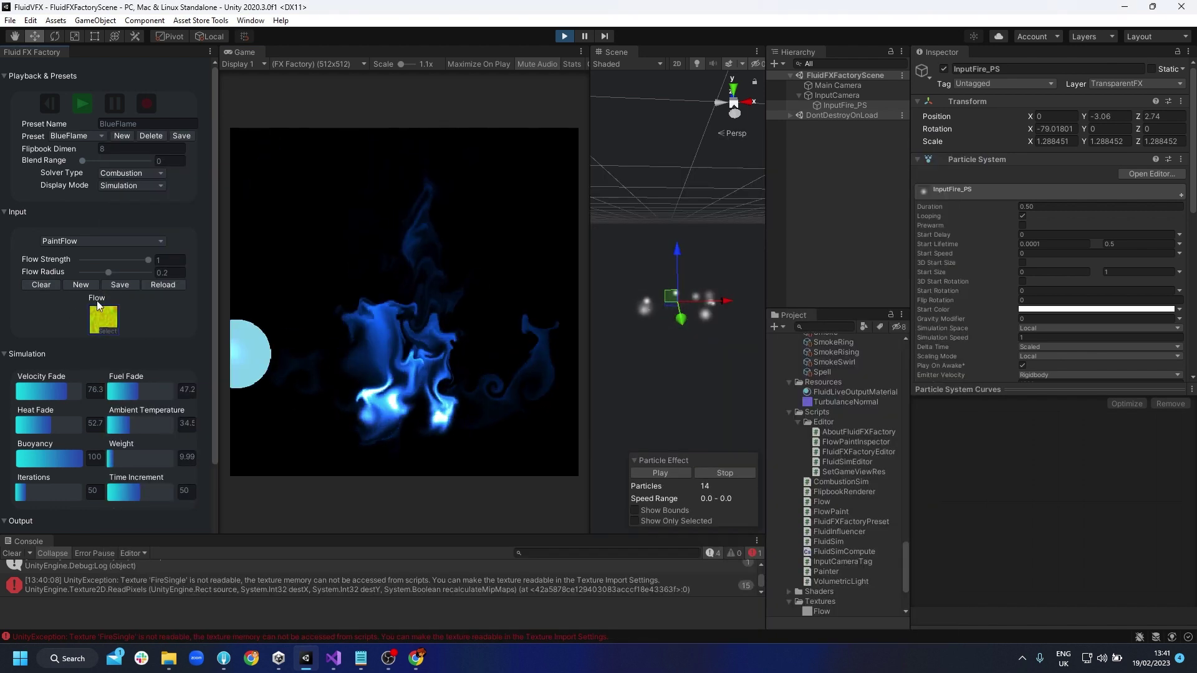
click(105, 330)
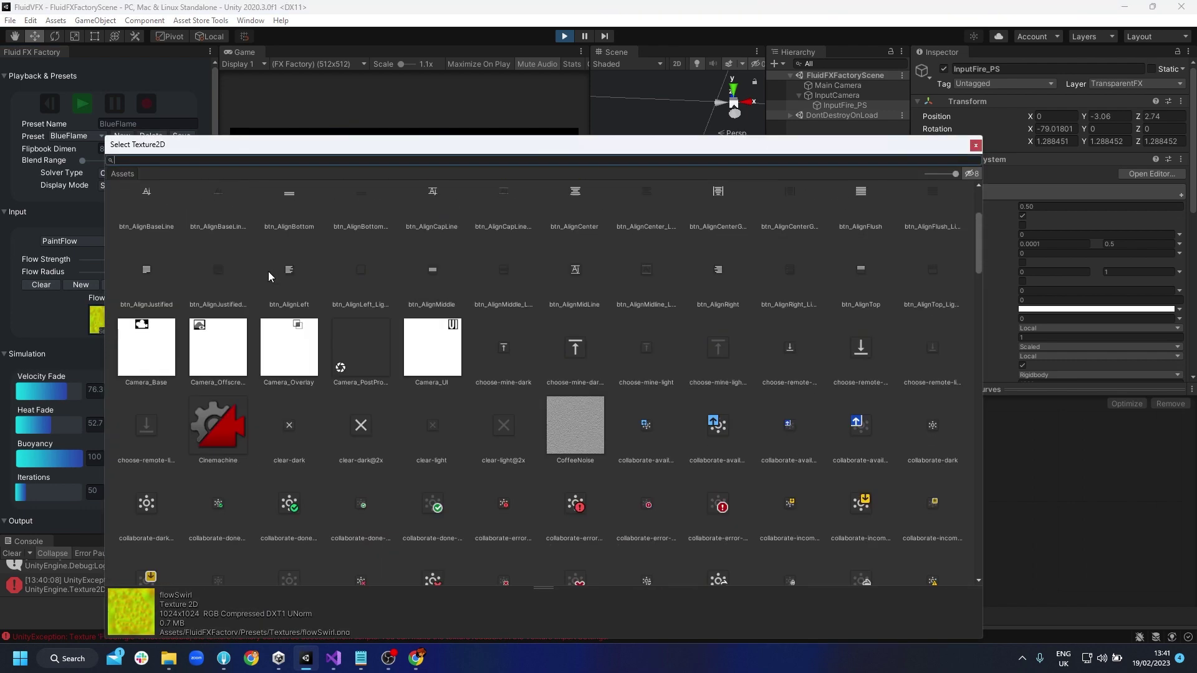
scroll(269, 276, up, 5)
click(54, 352)
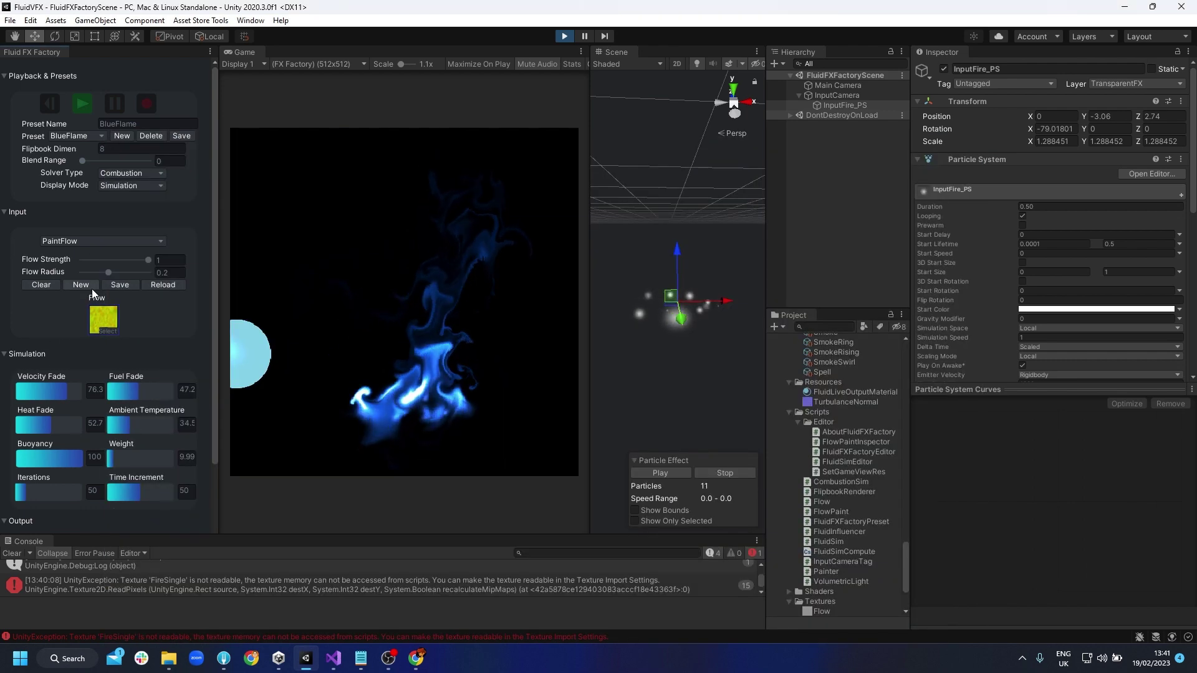
click(95, 136)
click(91, 150)
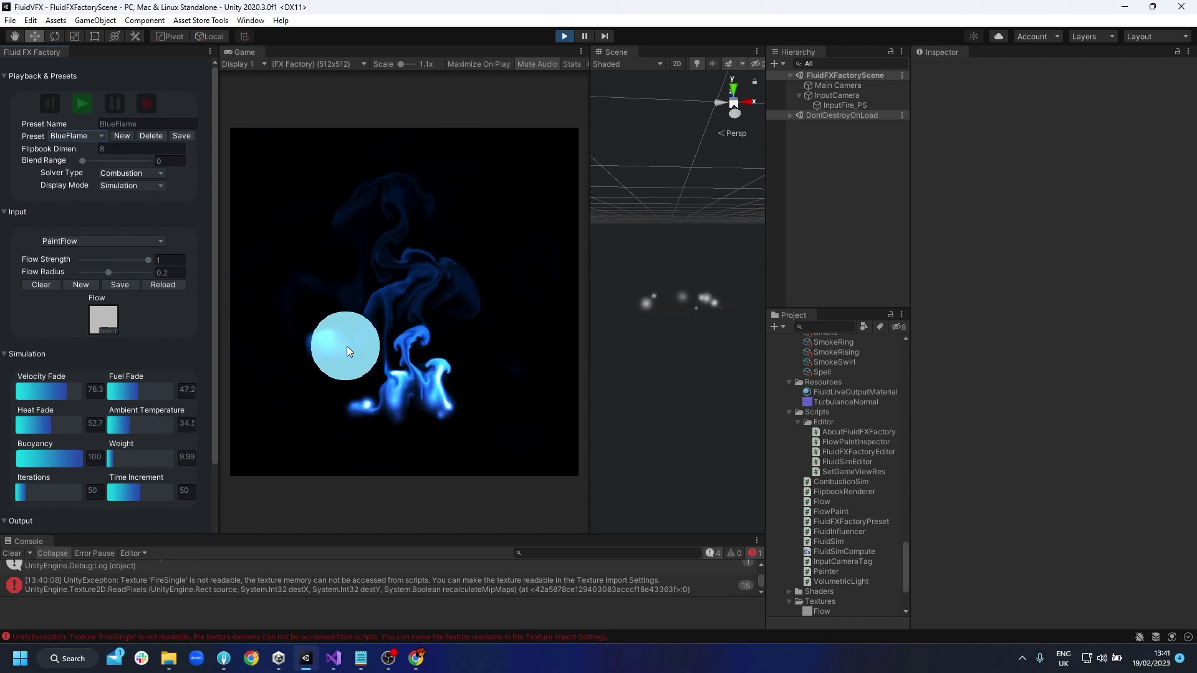
Step: Set Input to Mouse and enlarge the Input Radius, then reduce it to 0.066
click(69, 243)
click(75, 297)
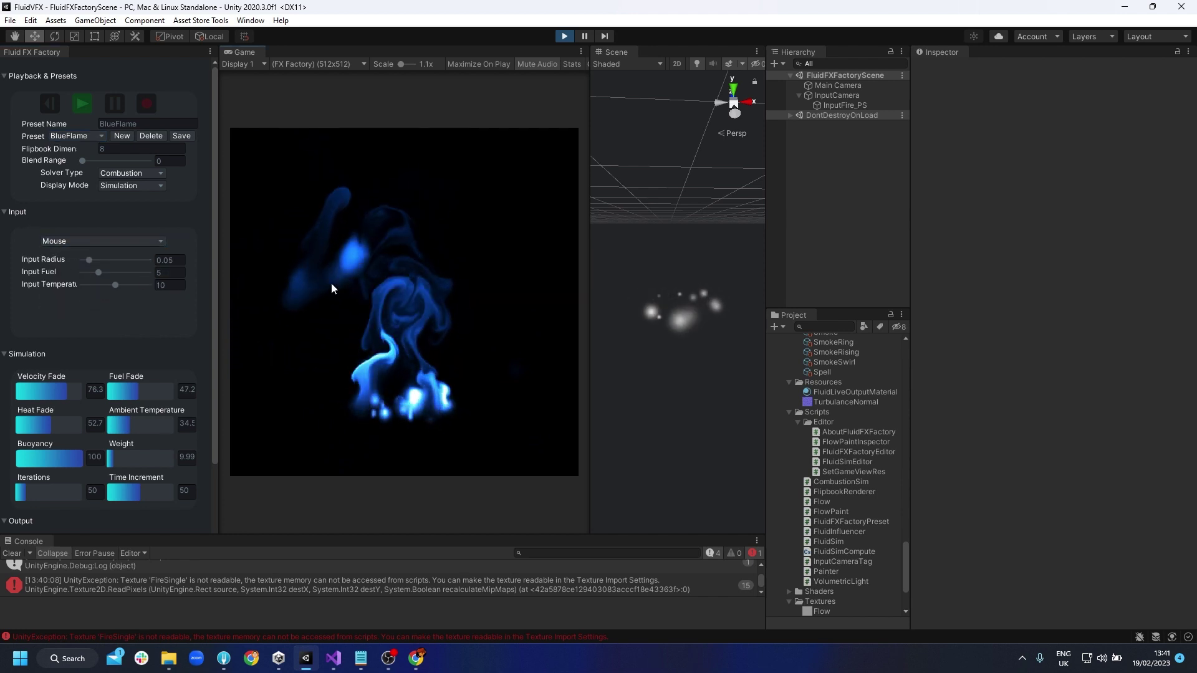
drag(89, 259, 117, 259)
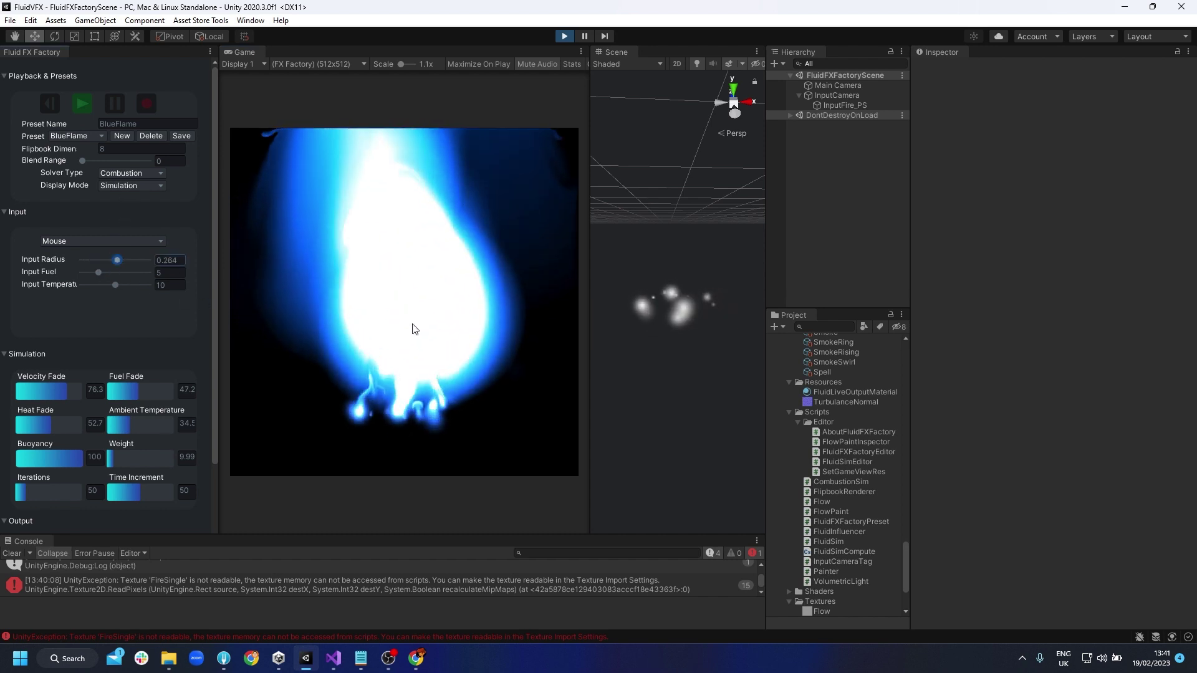
drag(111, 259, 91, 260)
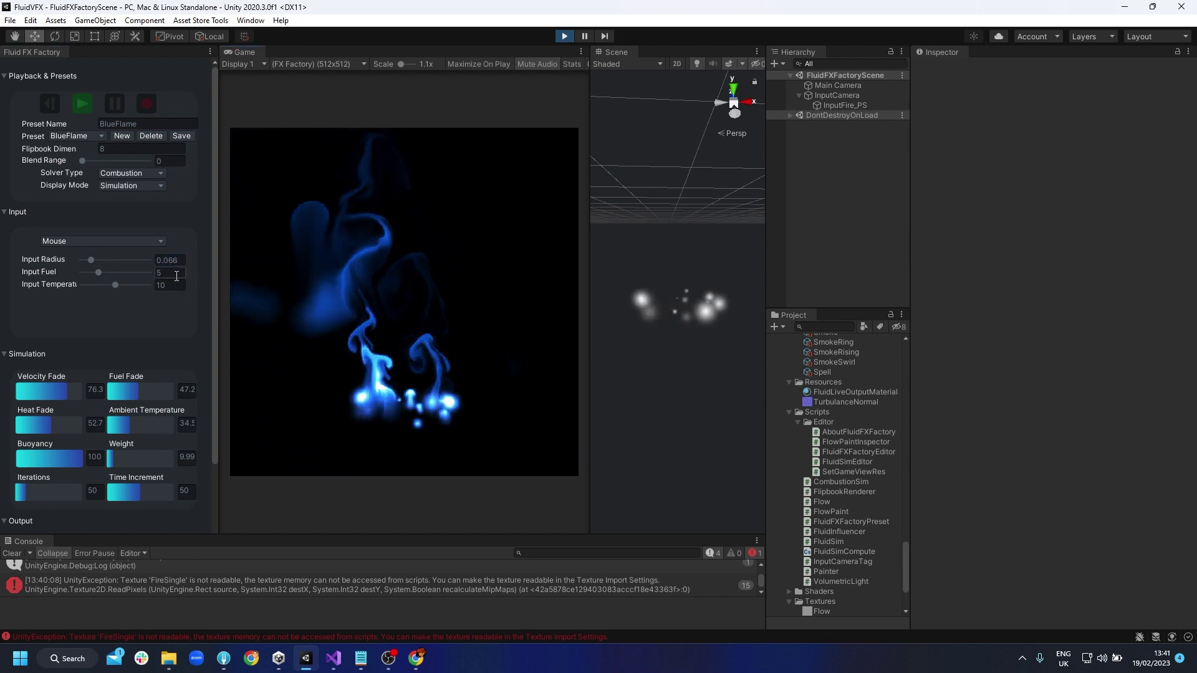
click(8, 357)
click(7, 356)
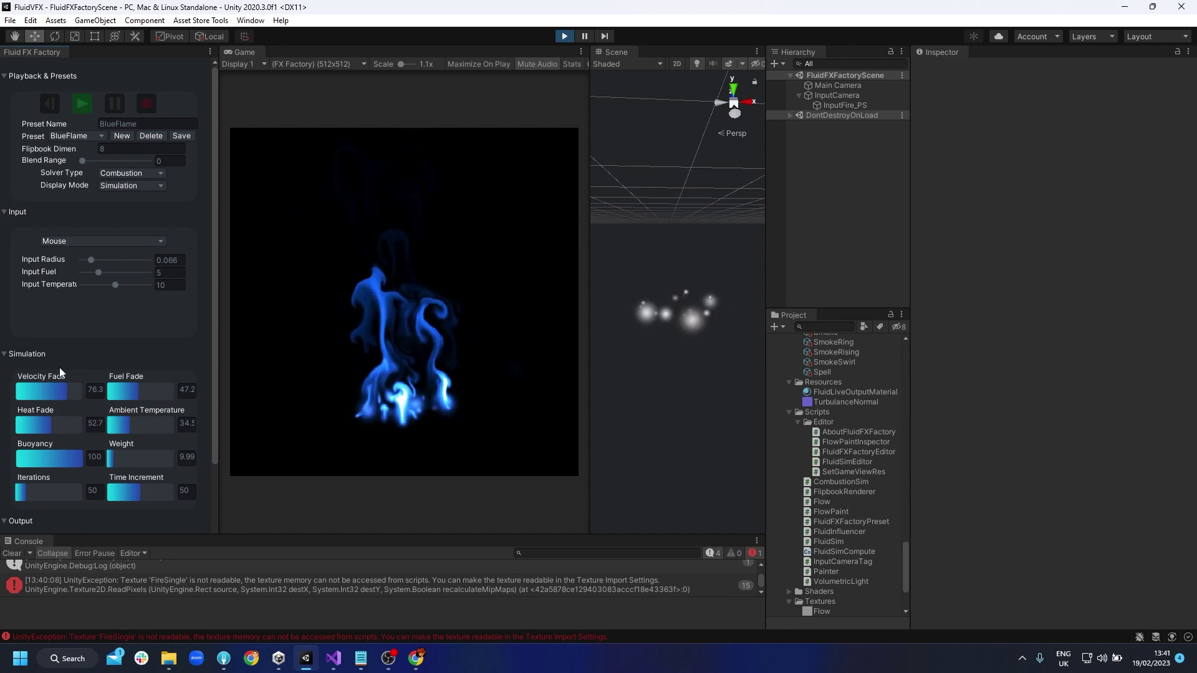
Step: Switch input to PaintFuel and set Display Mode to Fuel
click(88, 241)
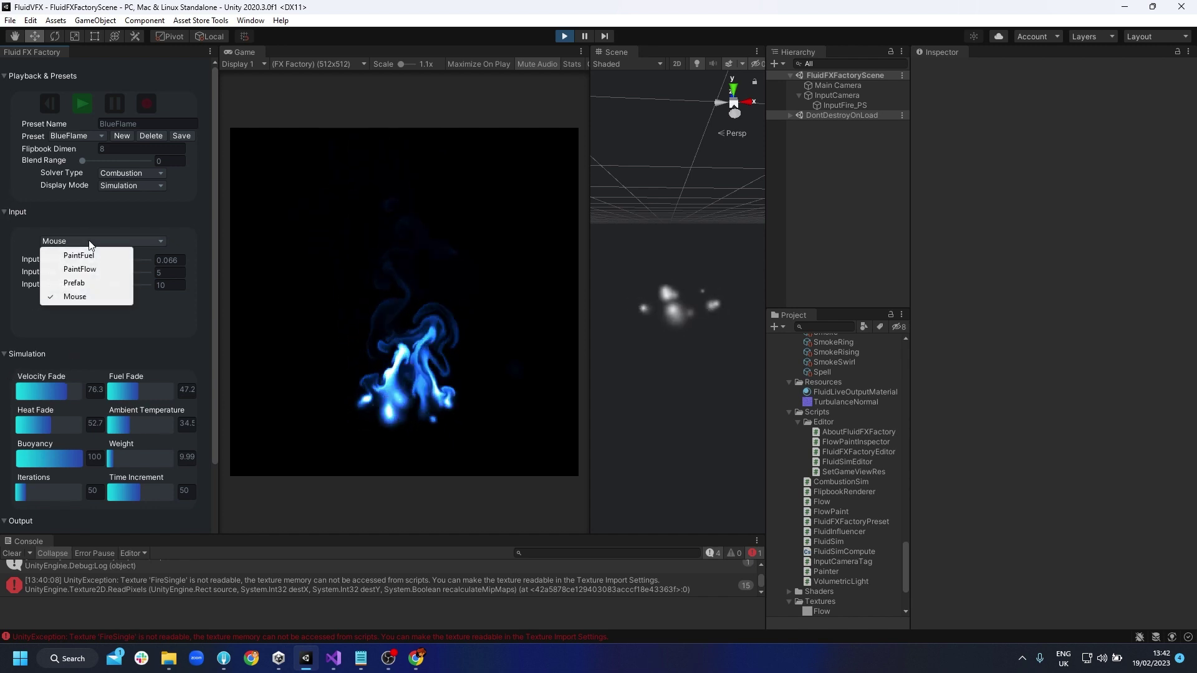
click(87, 253)
click(114, 187)
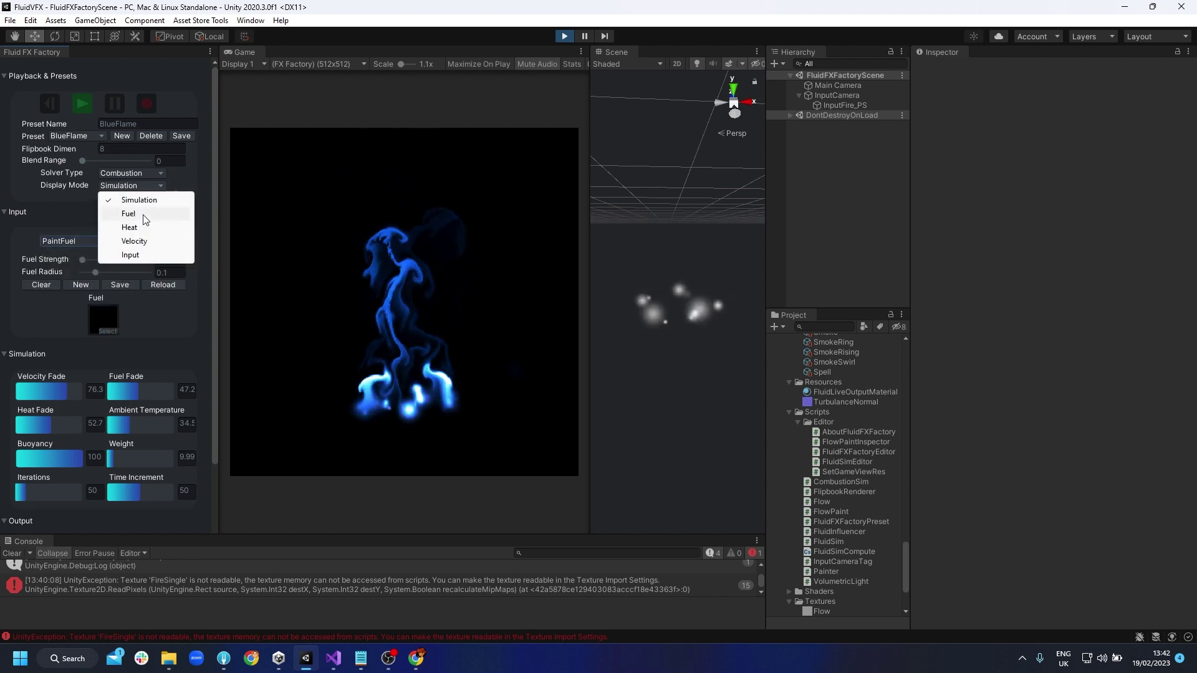
click(143, 213)
click(131, 187)
Step: Show the Input display, switch to PaintFlow, paint swirling flow, then return to Simulation
click(138, 255)
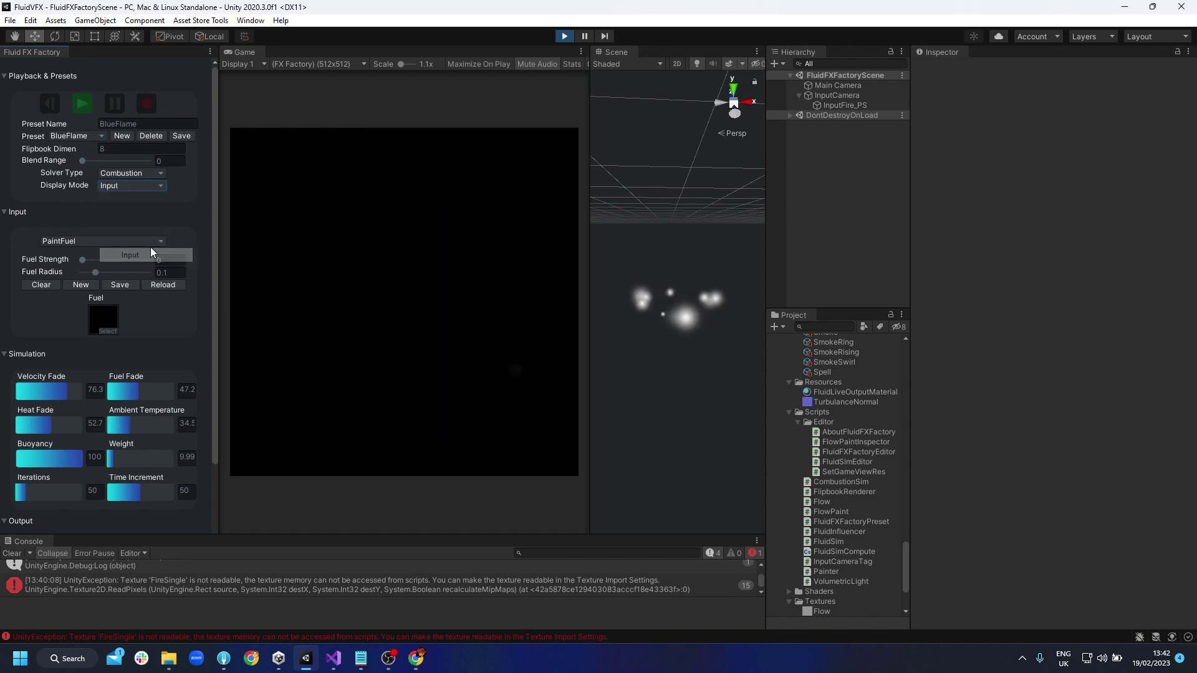
click(78, 241)
click(104, 270)
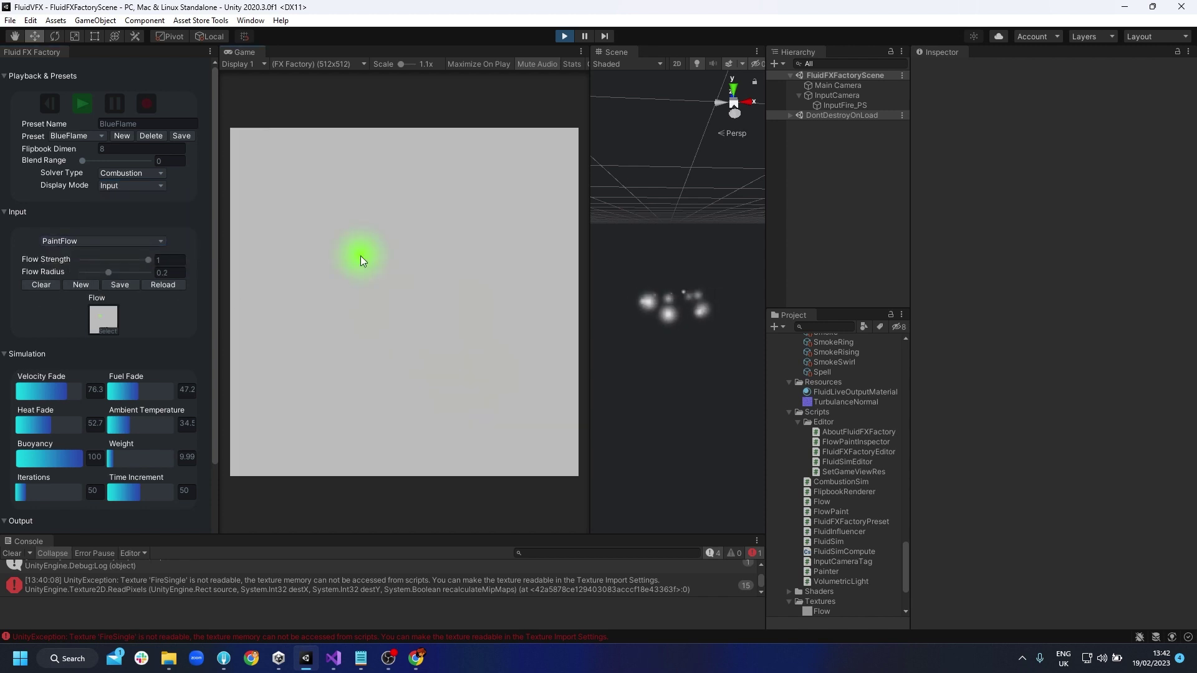
mouse_move(334, 326)
mouse_down()
mouse_move(378, 265)
mouse_move(339, 369)
mouse_move(426, 375)
mouse_move(418, 270)
mouse_move(425, 360)
mouse_move(400, 235)
mouse_up()
click(86, 242)
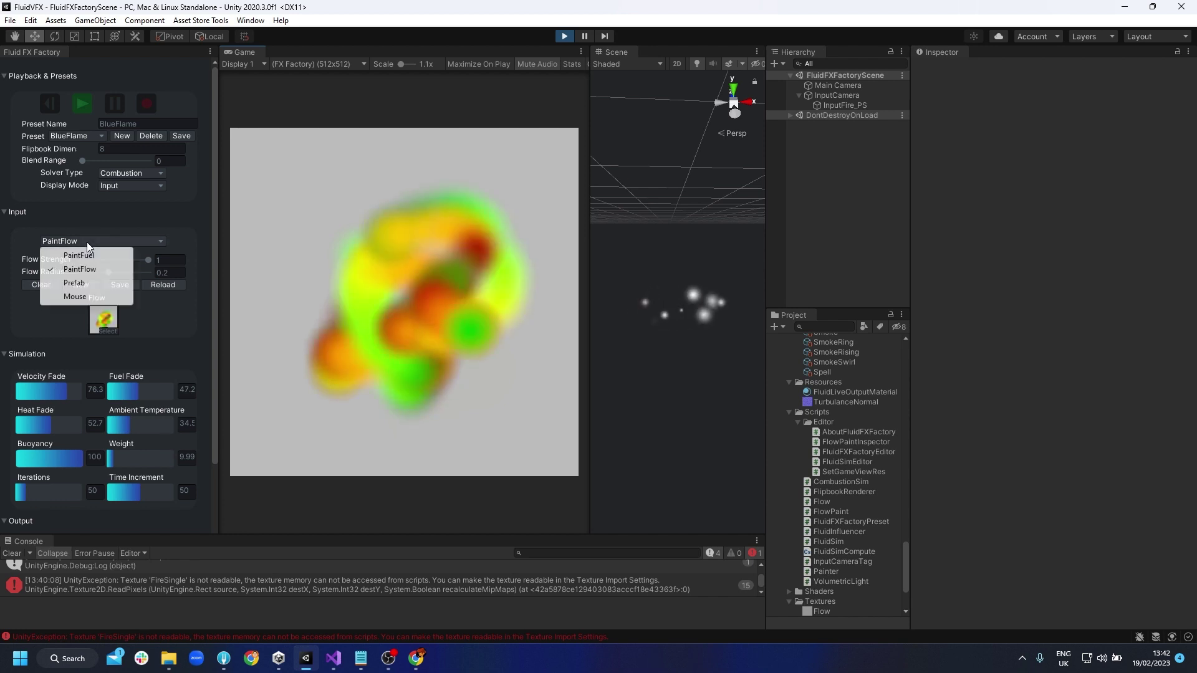
click(130, 187)
click(125, 199)
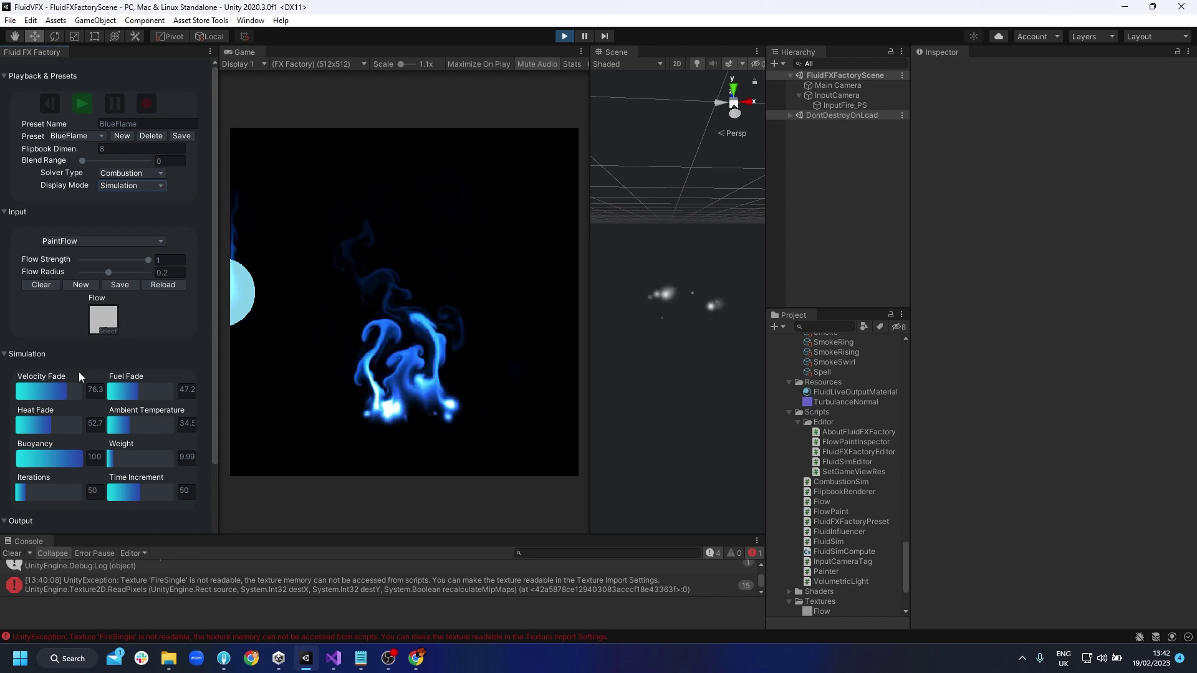
Step: Apply the blue preset to Gradient Fuel after first trying the red-orange preset
click(17, 212)
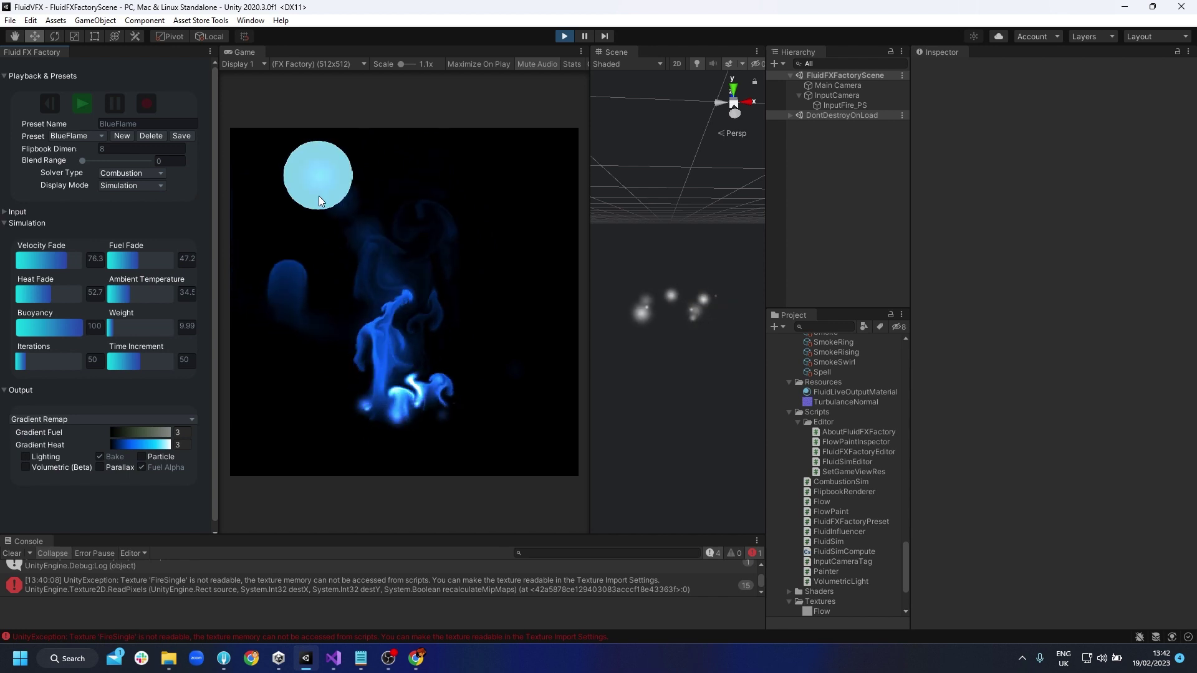
click(138, 432)
click(612, 294)
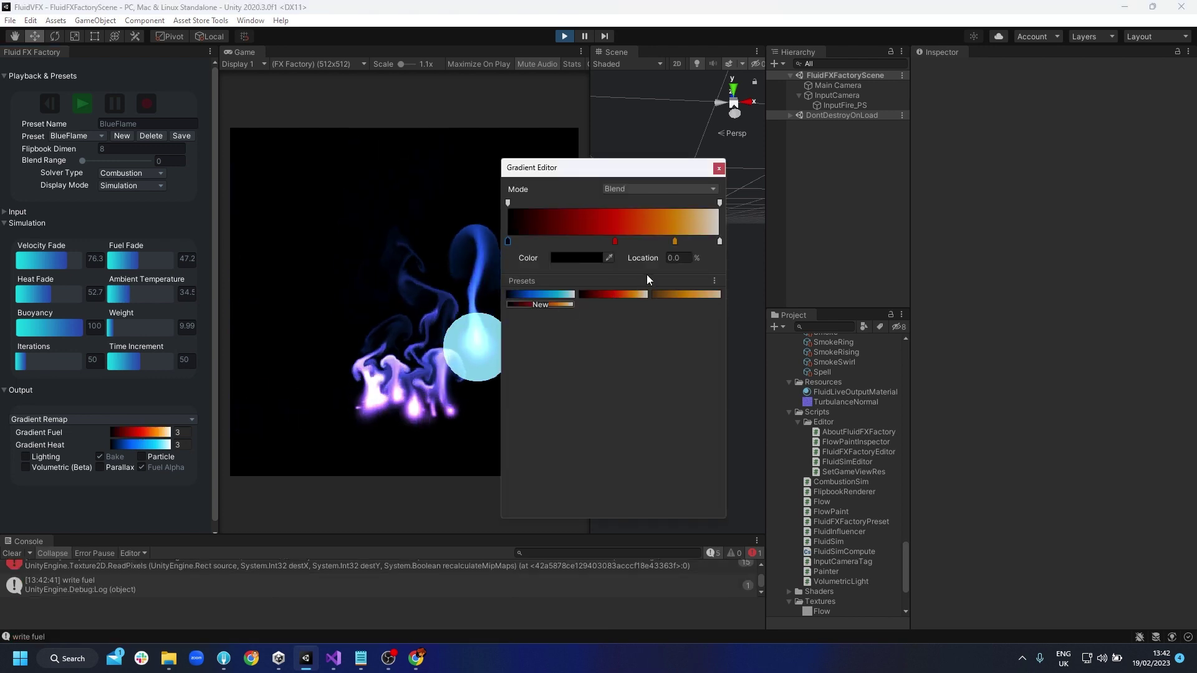
click(719, 167)
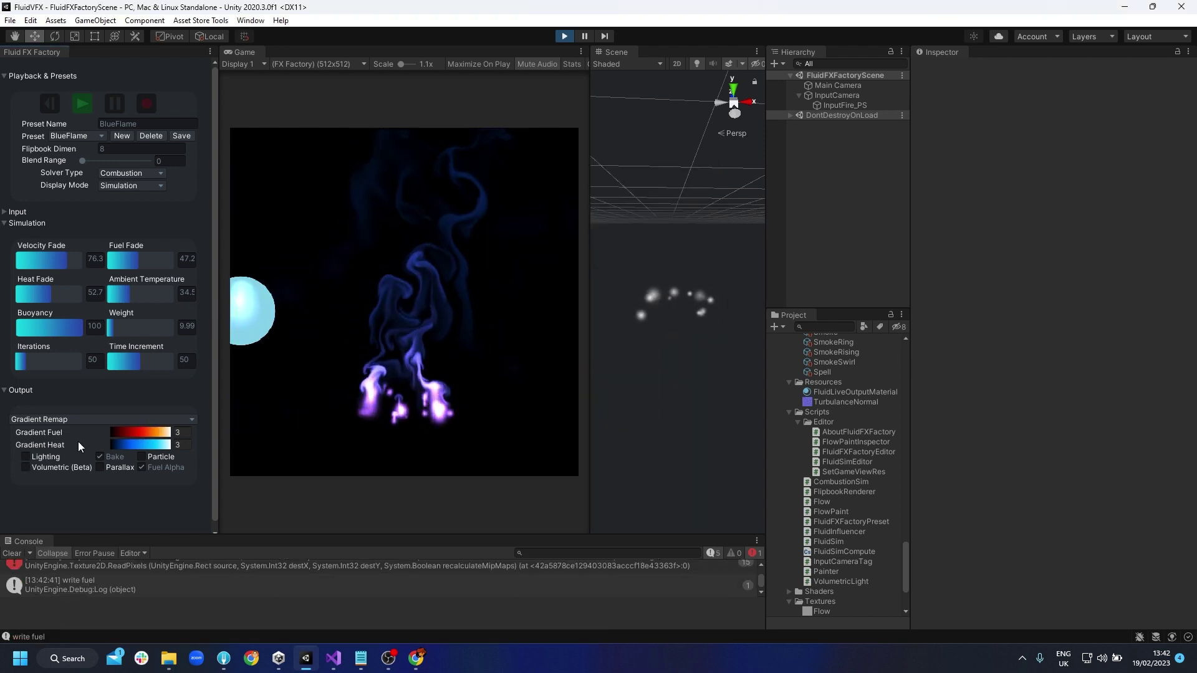
click(156, 432)
click(548, 294)
click(126, 447)
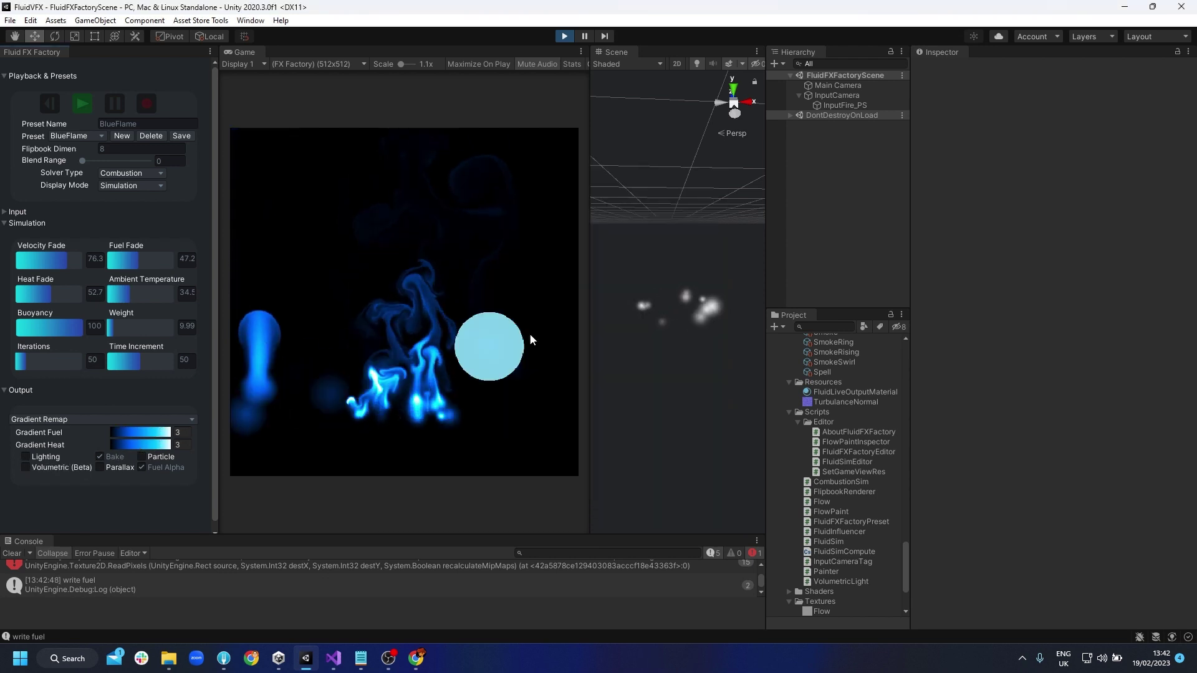
Step: Apply the red preset to Gradient Heat, turning the flame magenta-pink
click(129, 443)
click(599, 295)
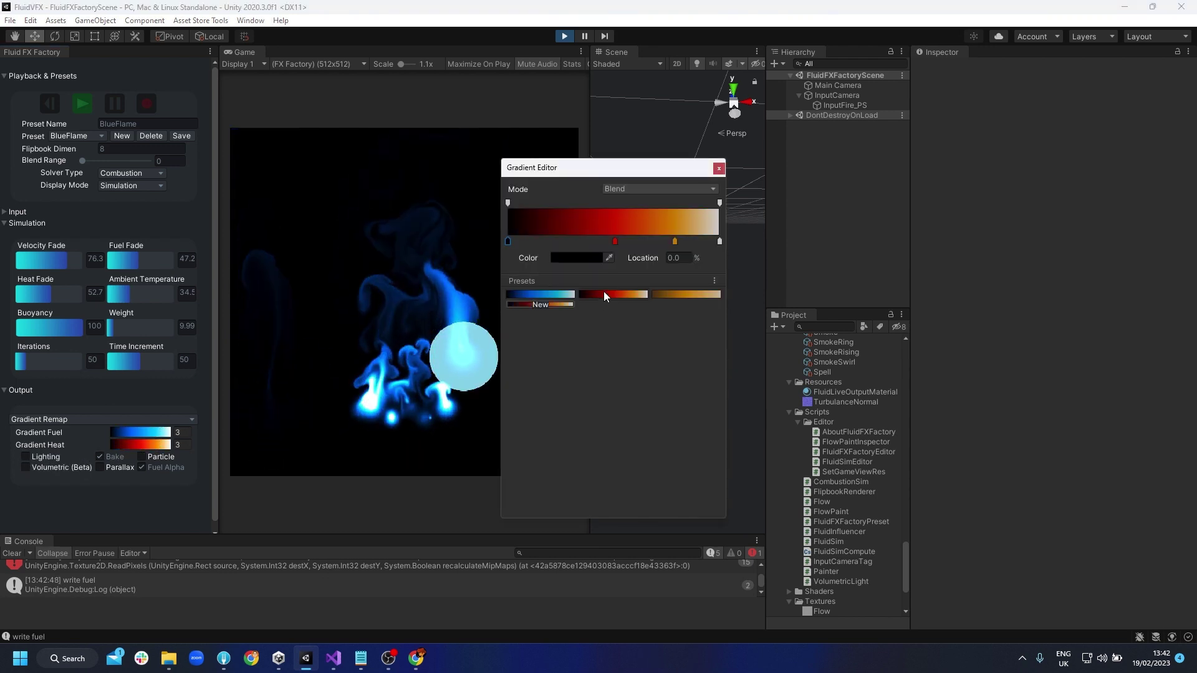
click(719, 168)
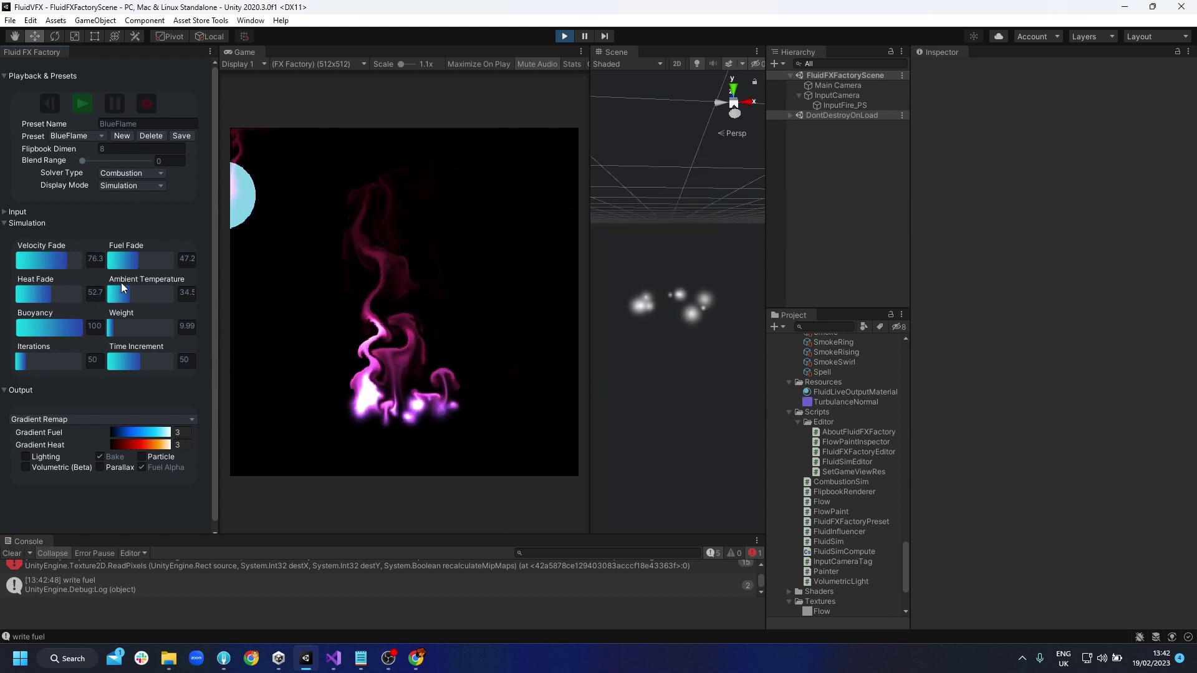
Step: Vary Fuel Fade and Heat Fade, settling at Fuel Fade 77.4 and Heat Fade 35.1
drag(134, 260, 124, 256)
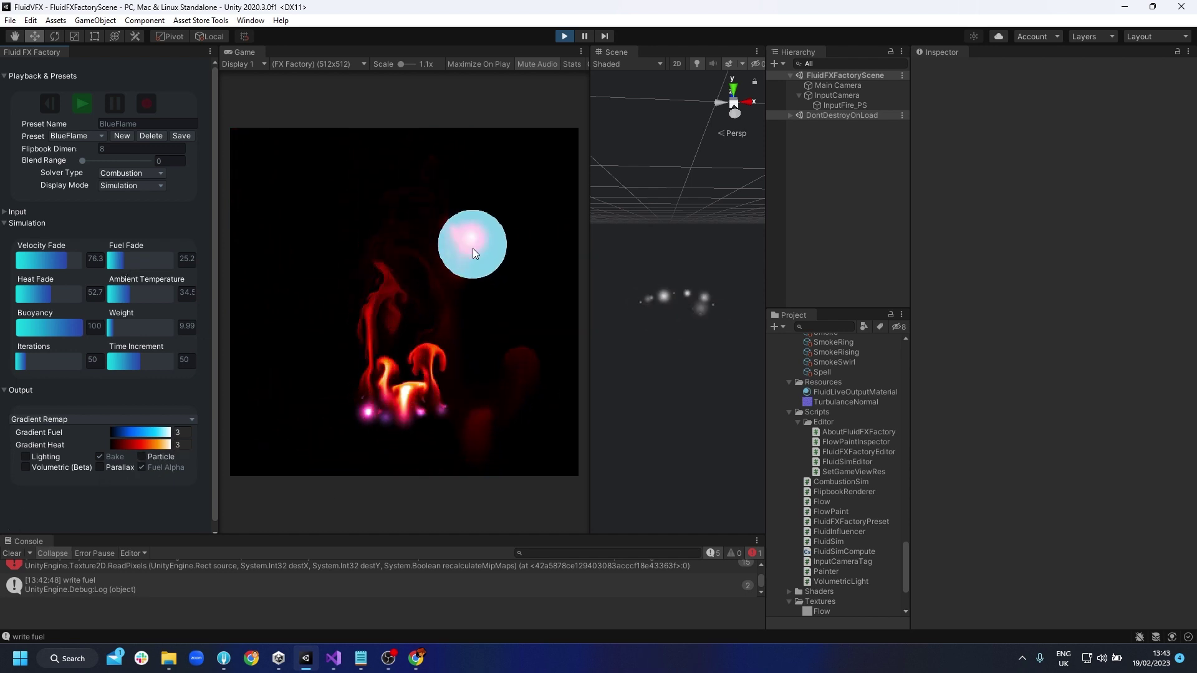
drag(27, 299, 73, 294)
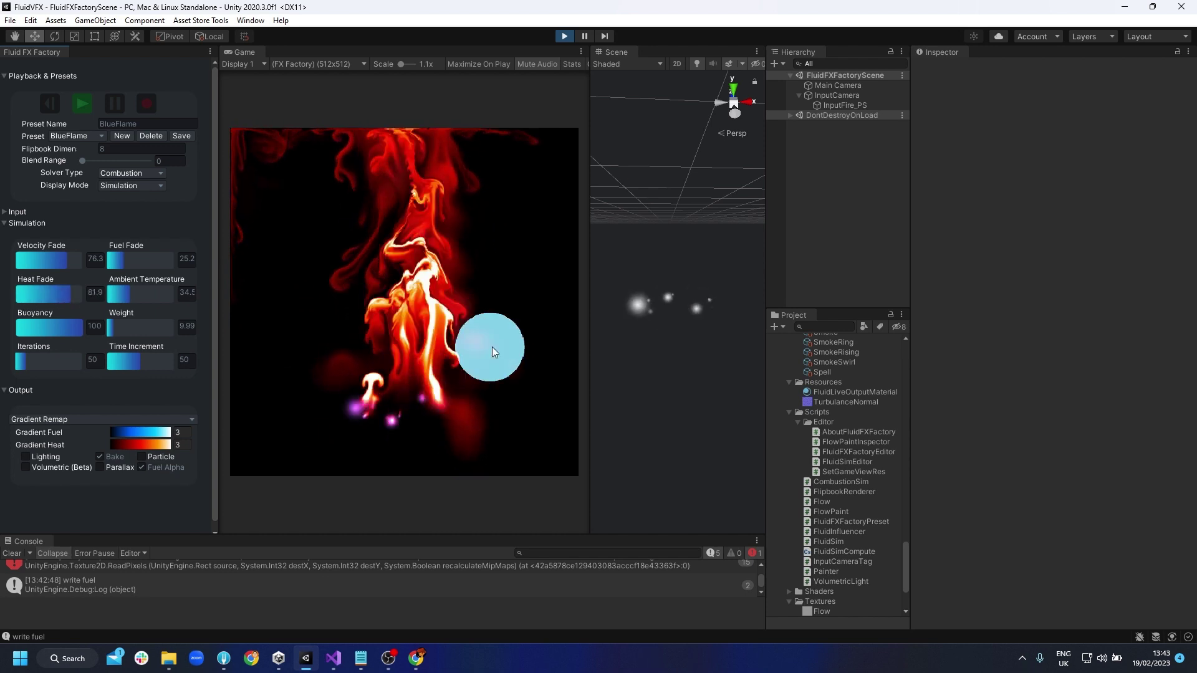
click(143, 264)
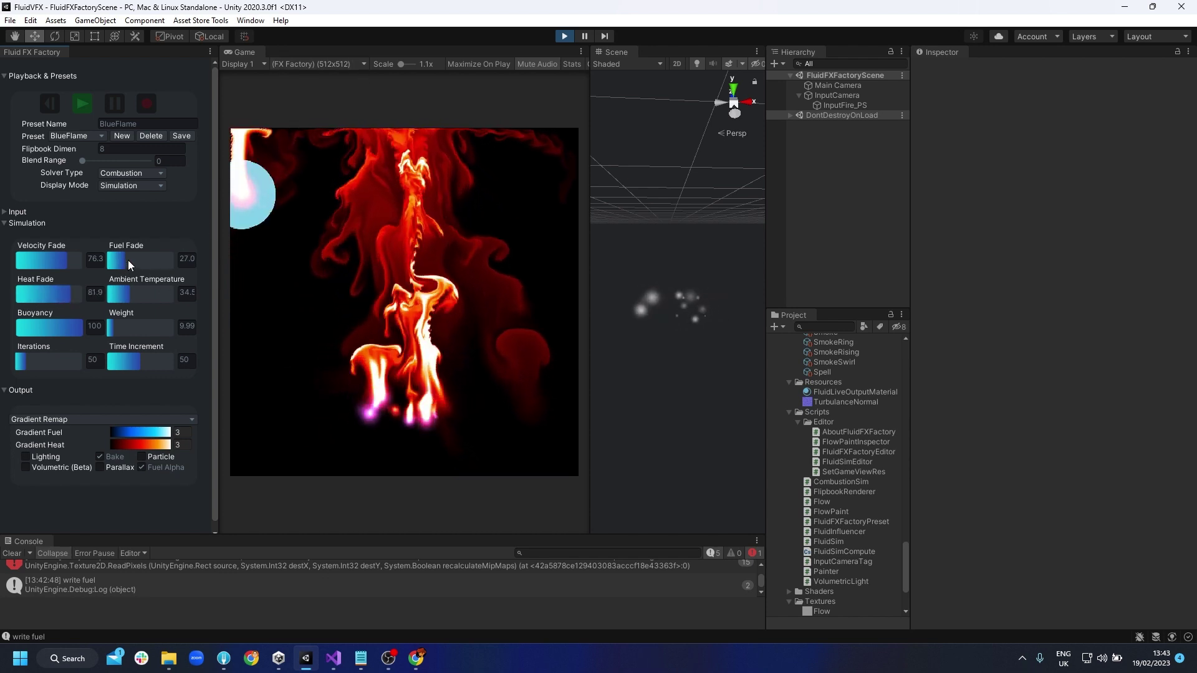
click(42, 296)
drag(43, 295, 55, 294)
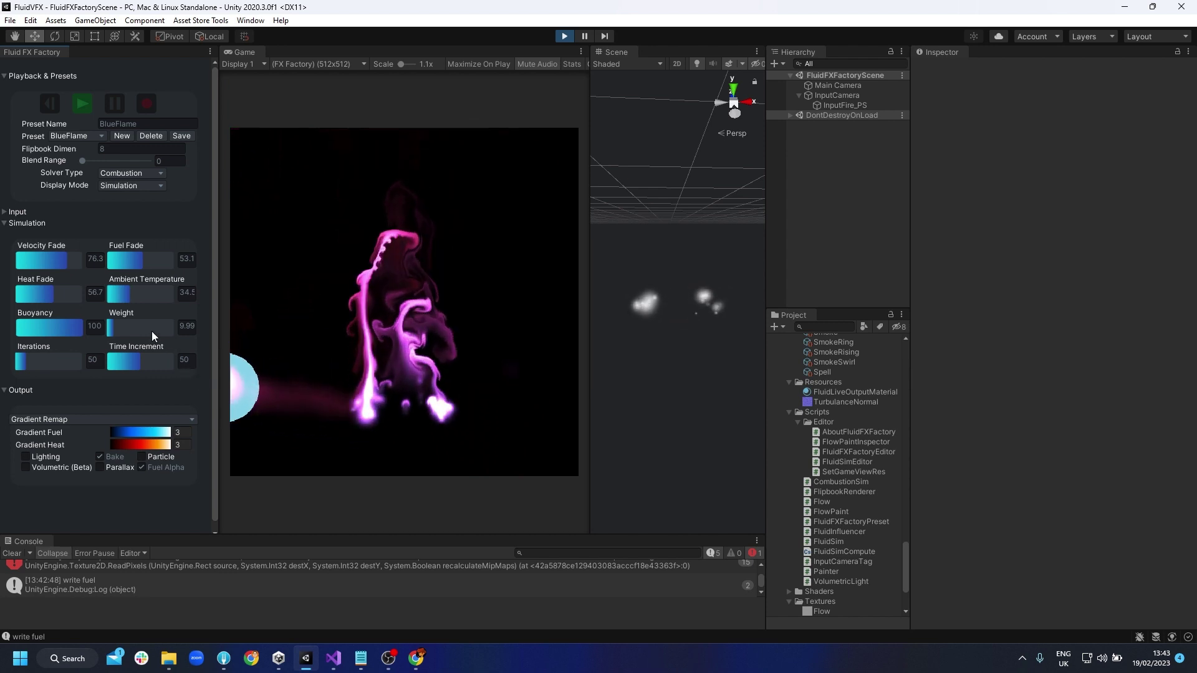
drag(49, 301, 61, 294)
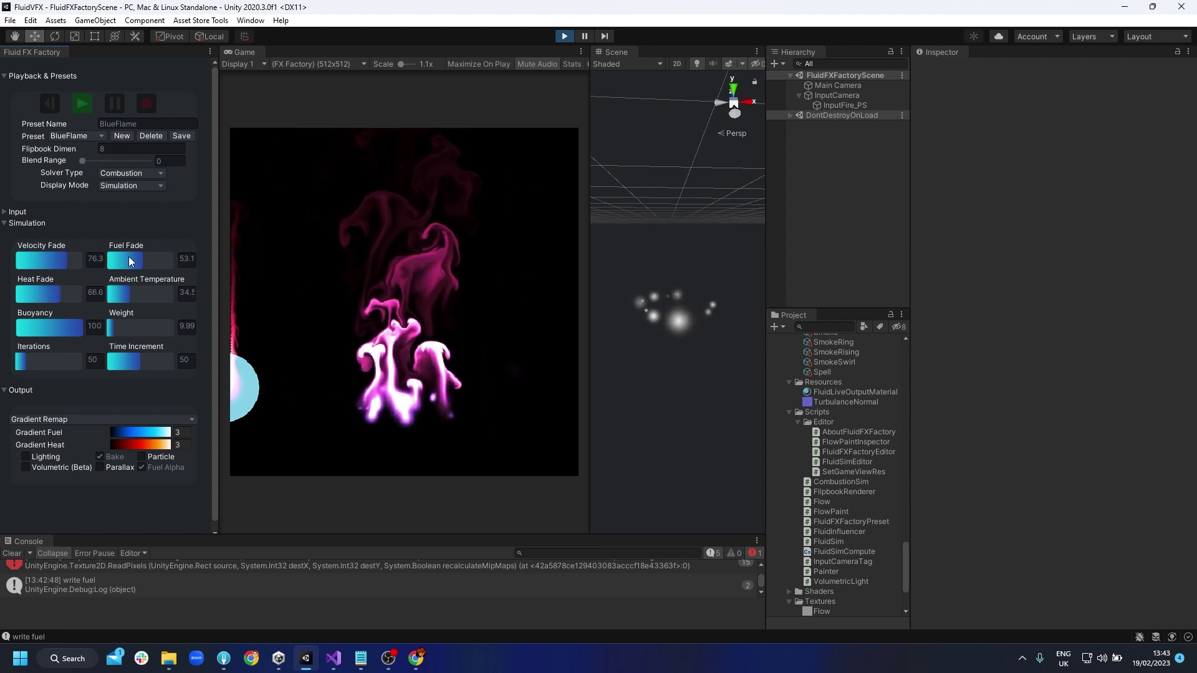
drag(129, 256, 159, 258)
drag(58, 297, 40, 294)
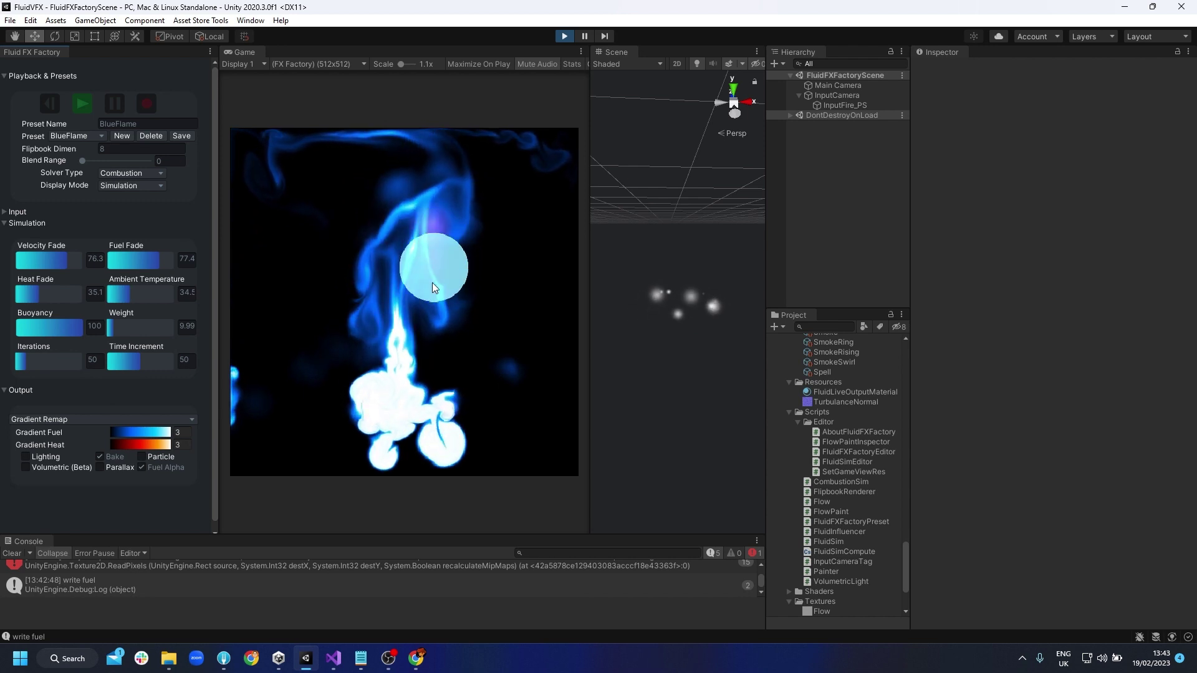
Step: Load the FireAndSmoke preset and inspect its grey Gradient Fuel swatch
click(66, 135)
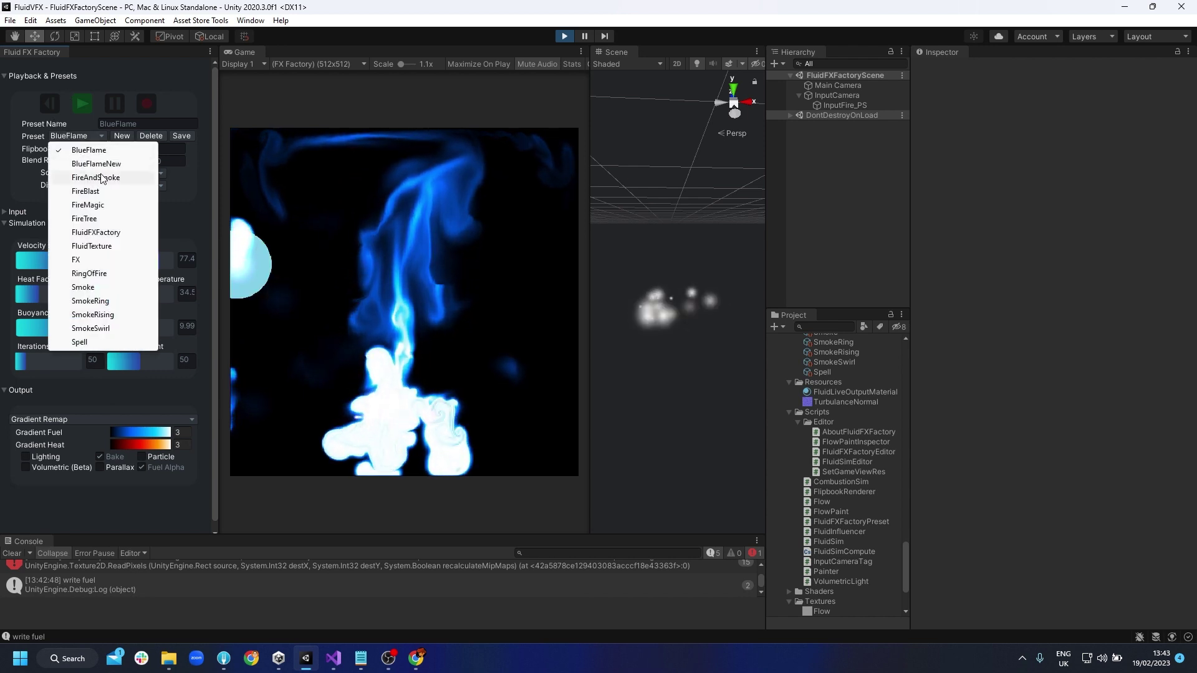
click(117, 178)
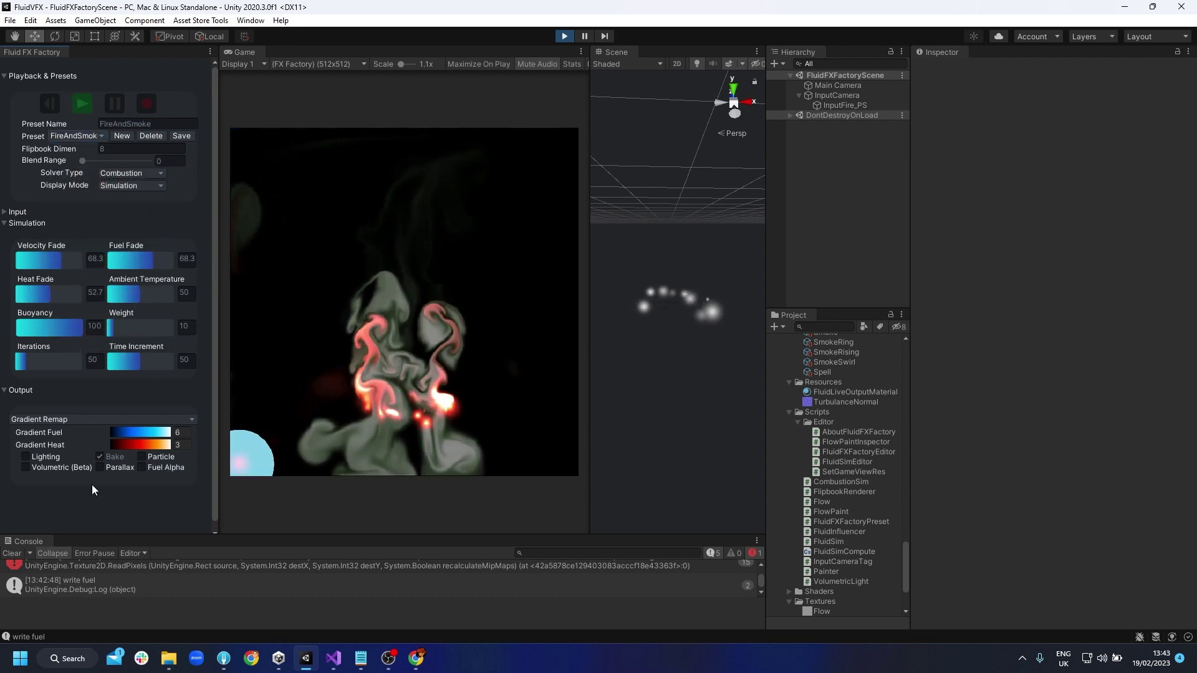
click(118, 432)
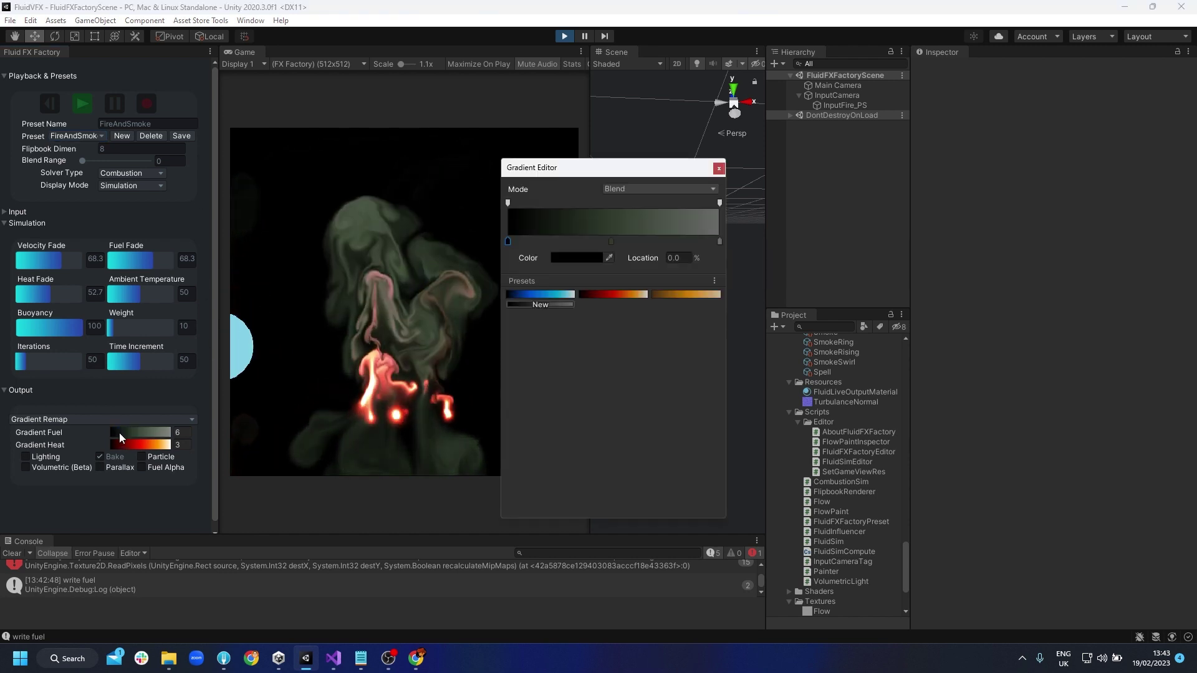
click(717, 167)
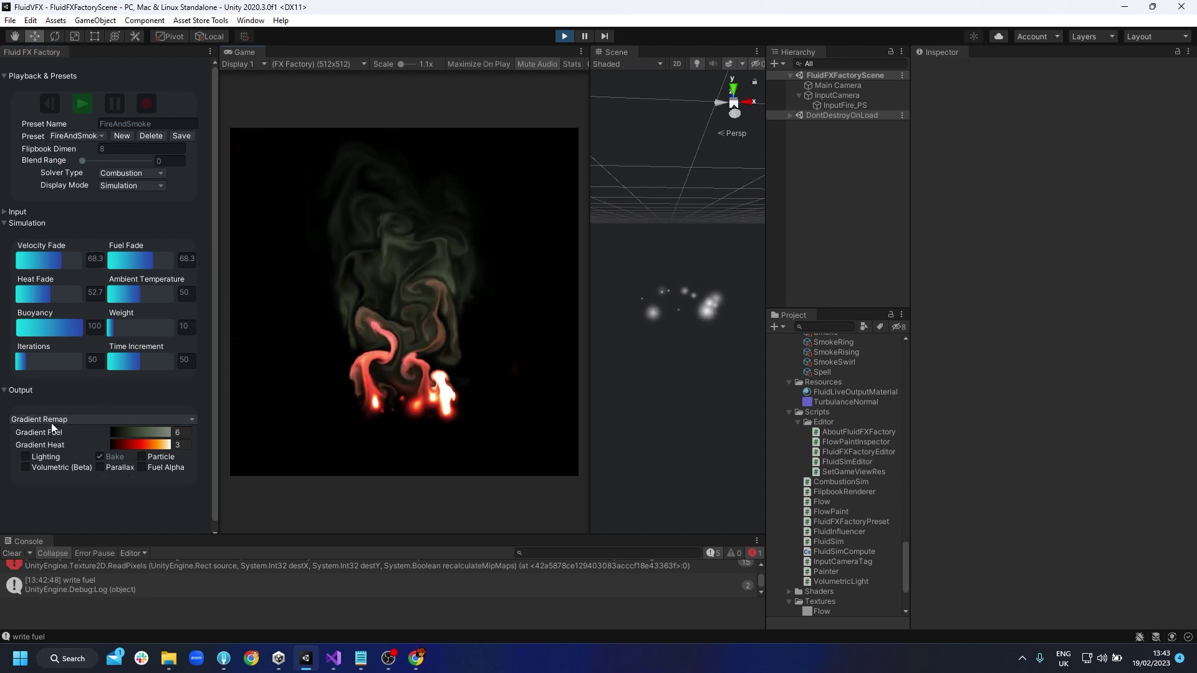
Step: Switch the Output colouring mode to Color Remap
click(91, 419)
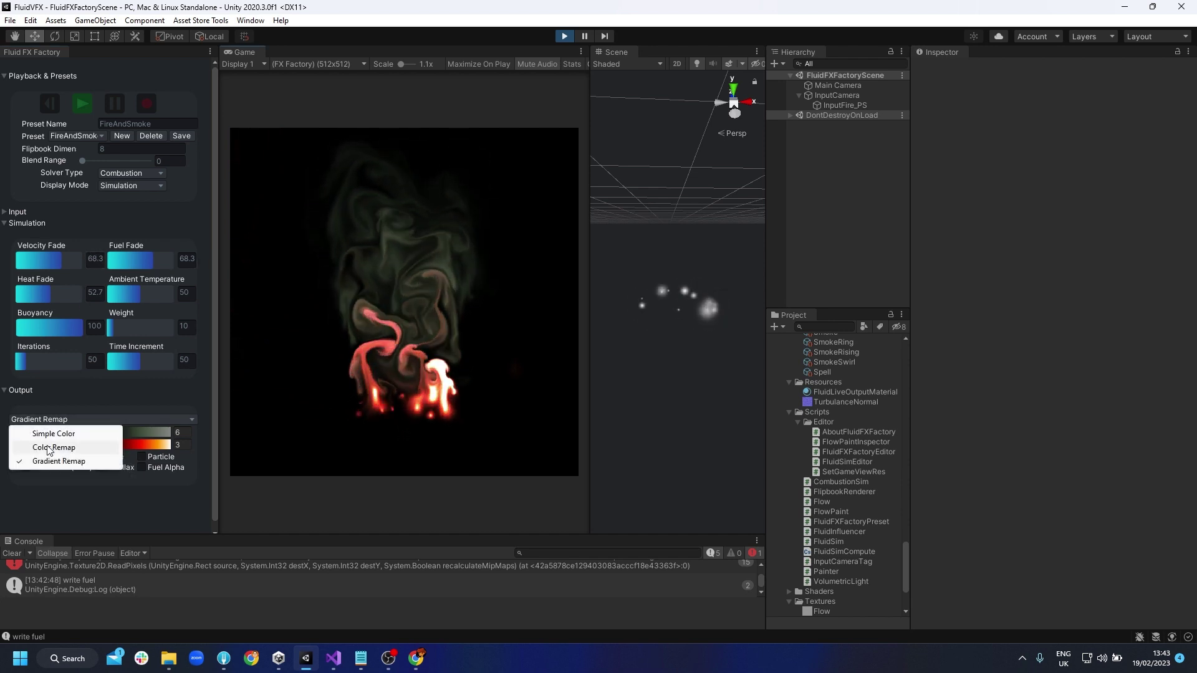
click(198, 405)
click(54, 420)
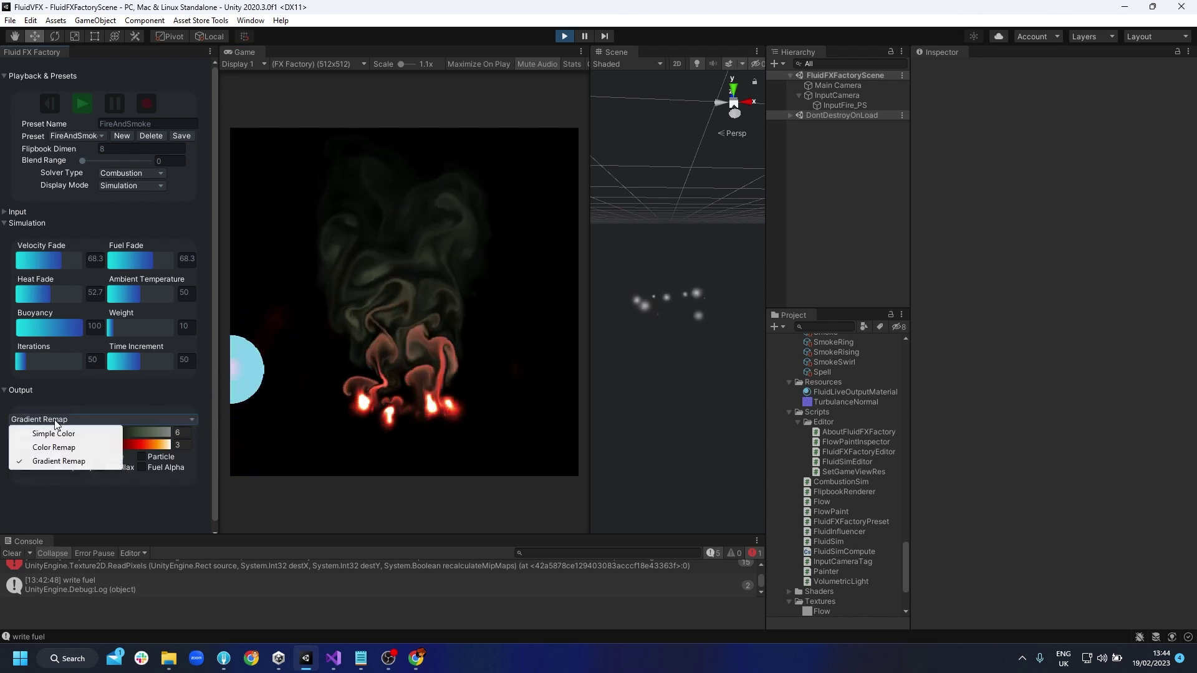
click(54, 447)
Step: Set an orange-red Heat Color and a lavender-blue Fuel Color (777DC3)
click(101, 444)
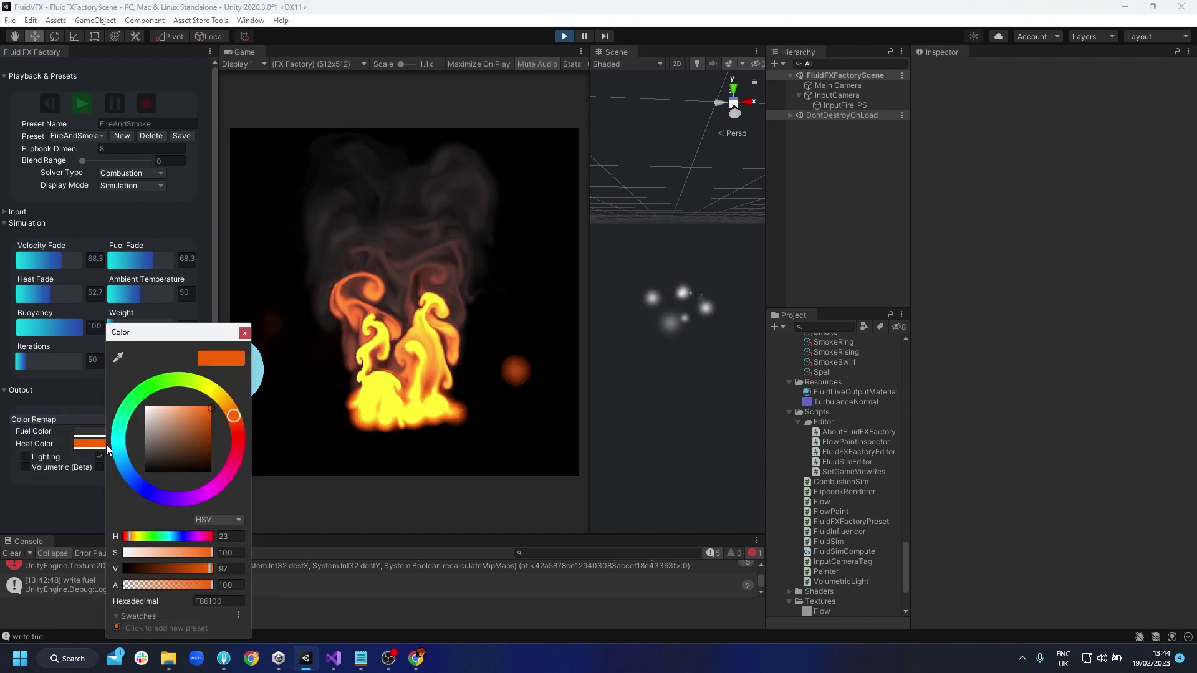
drag(219, 396, 234, 423)
click(117, 357)
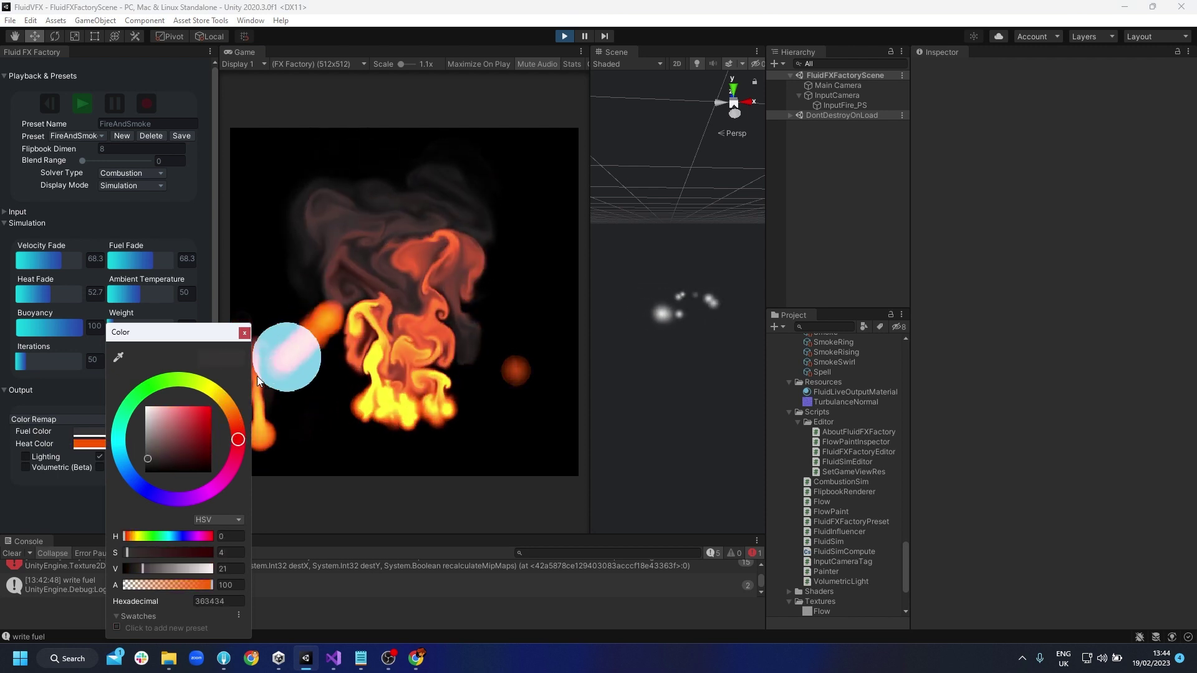
click(171, 421)
click(244, 333)
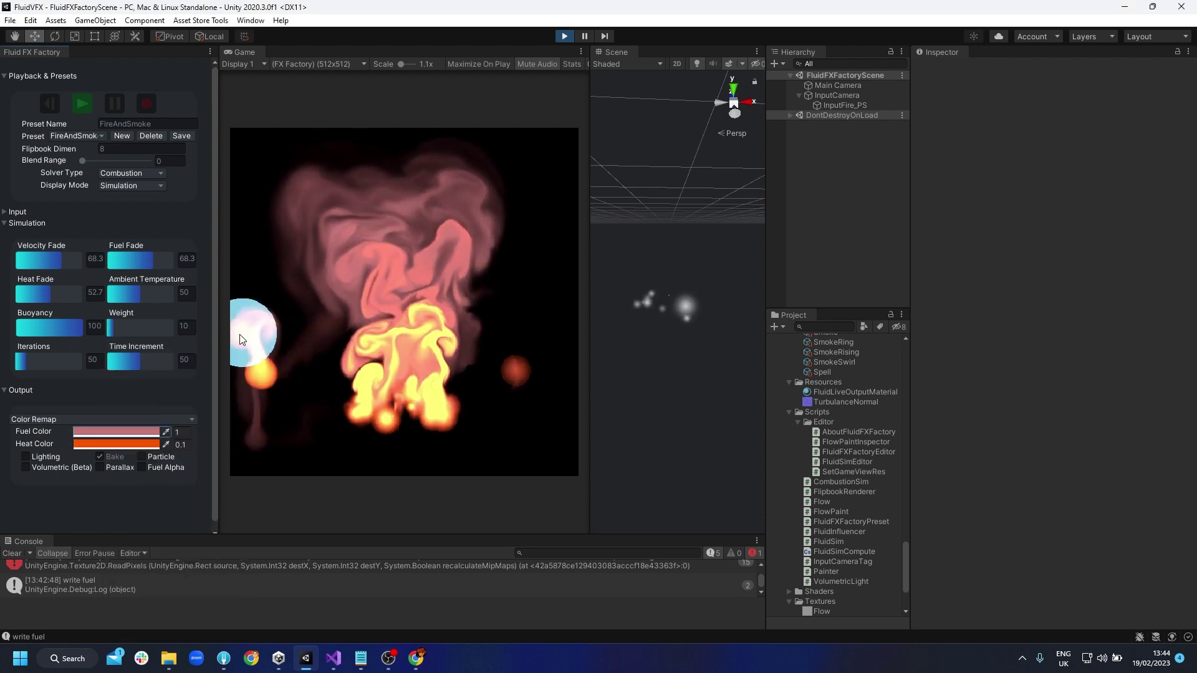
click(100, 431)
drag(98, 428, 131, 489)
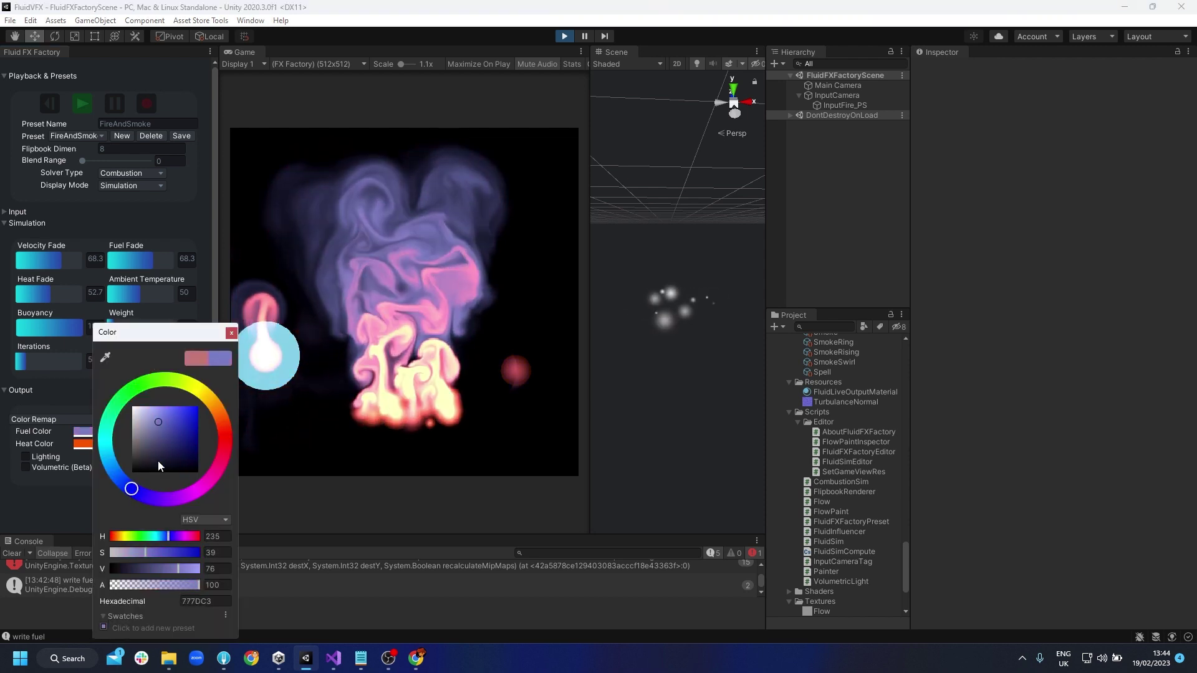
click(233, 332)
Step: Reload FireAndSmoke, then set Velocity Fade 81.0, Buoyancy 79.2 and Weight about 30.6
click(80, 136)
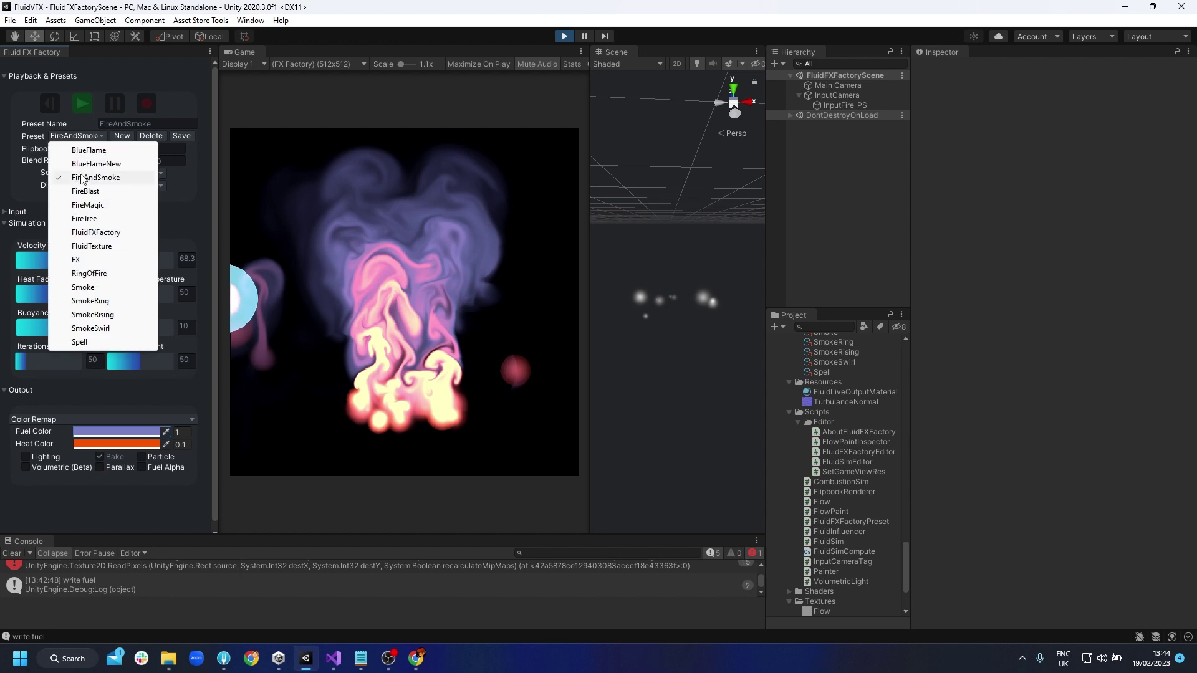
click(82, 178)
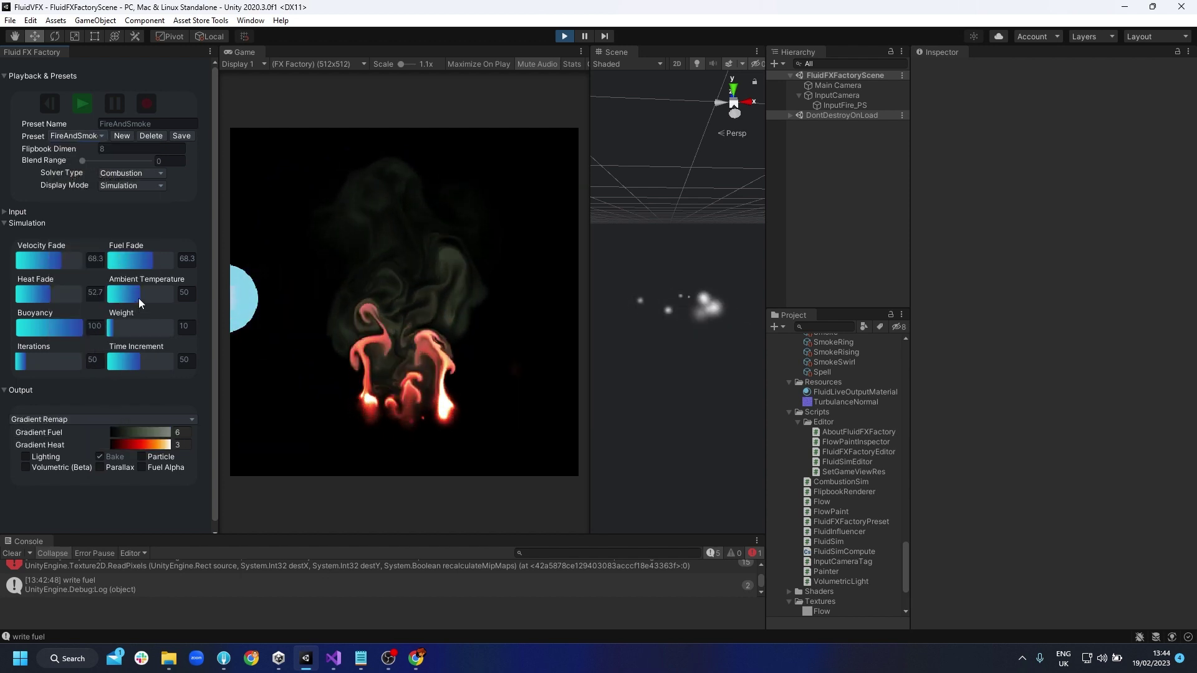
drag(56, 258, 35, 256)
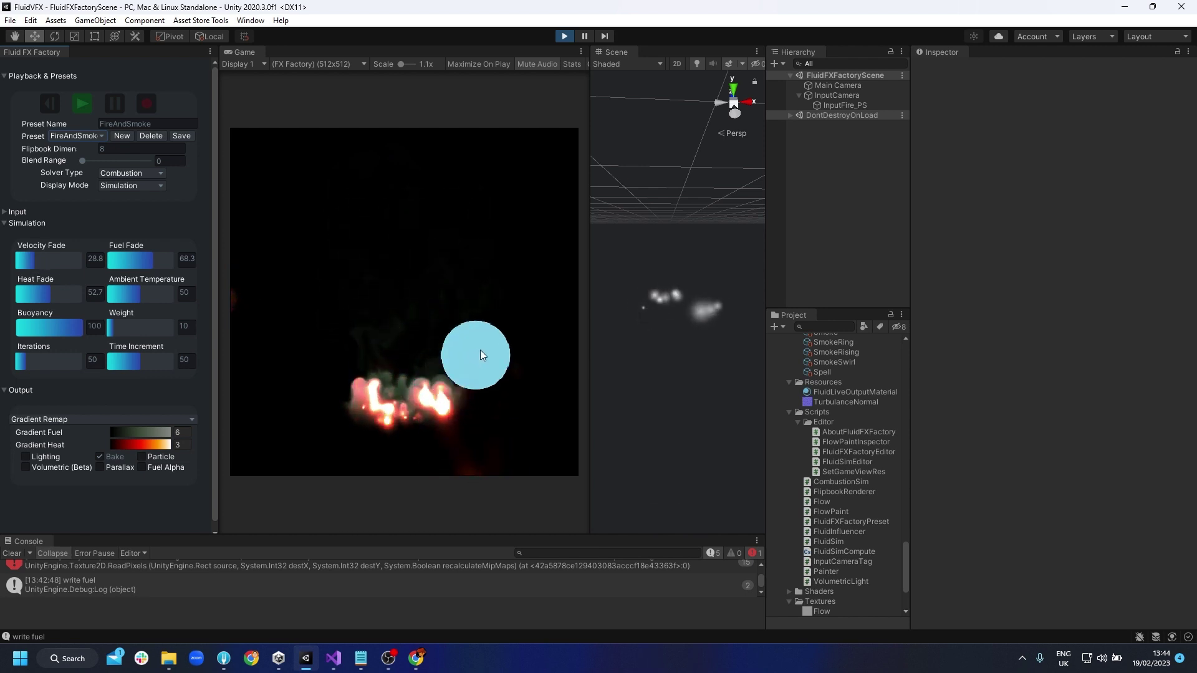
drag(58, 260, 70, 260)
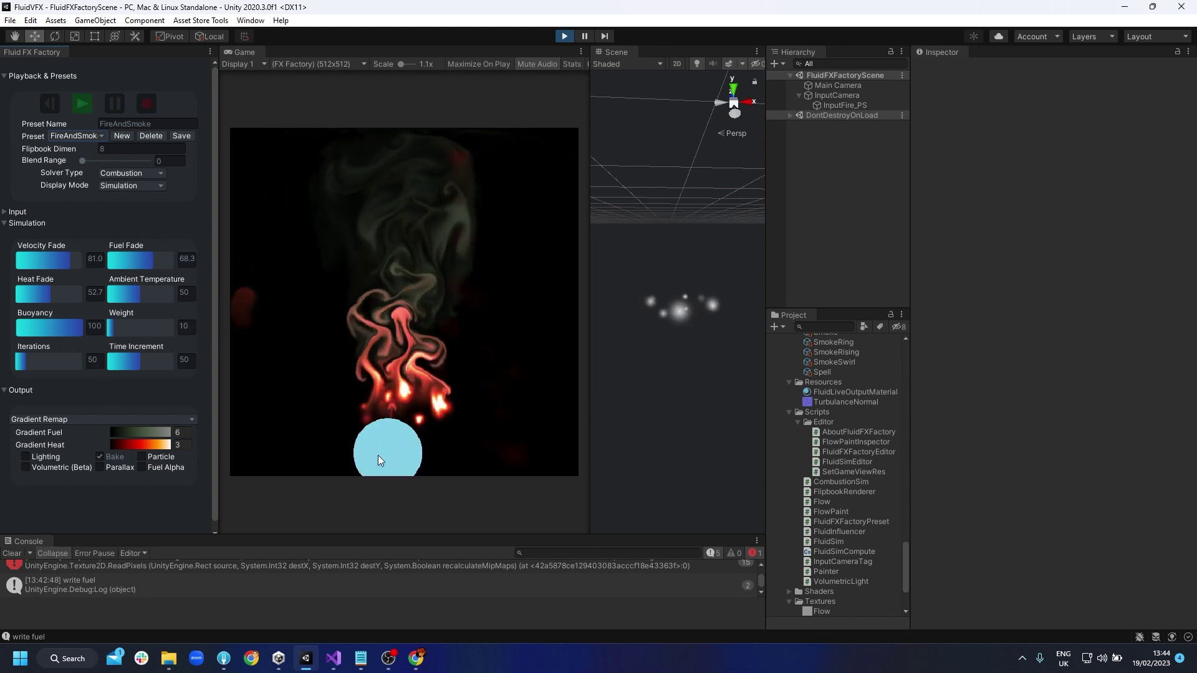
click(69, 328)
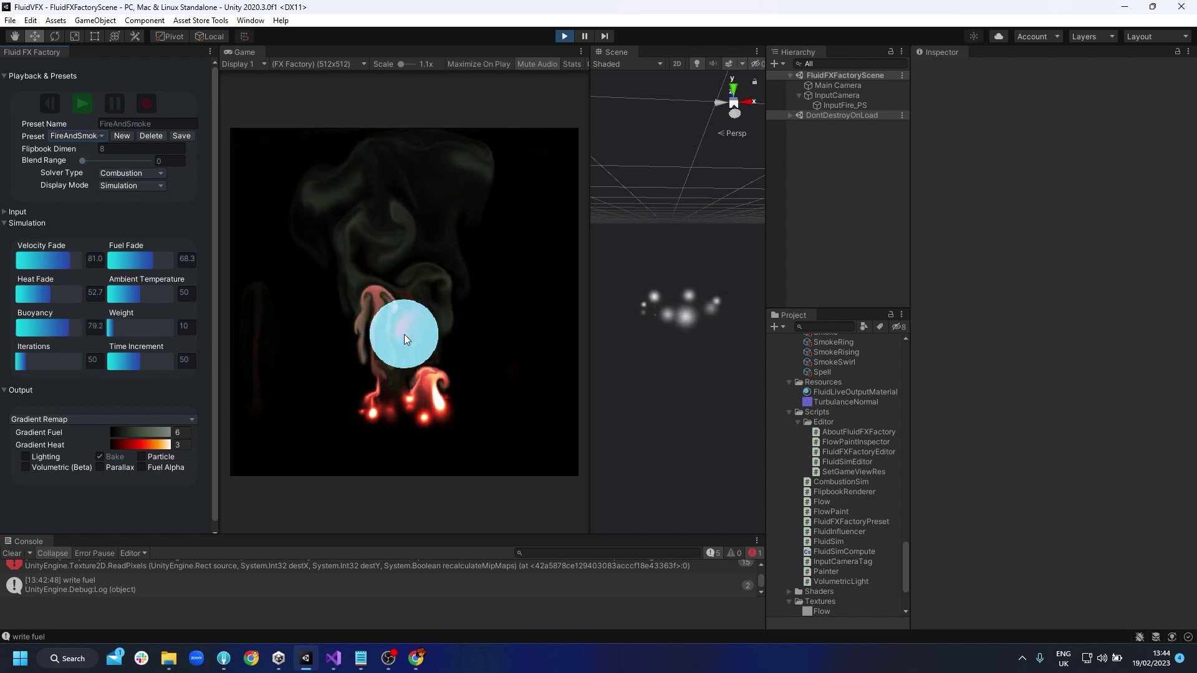
click(128, 330)
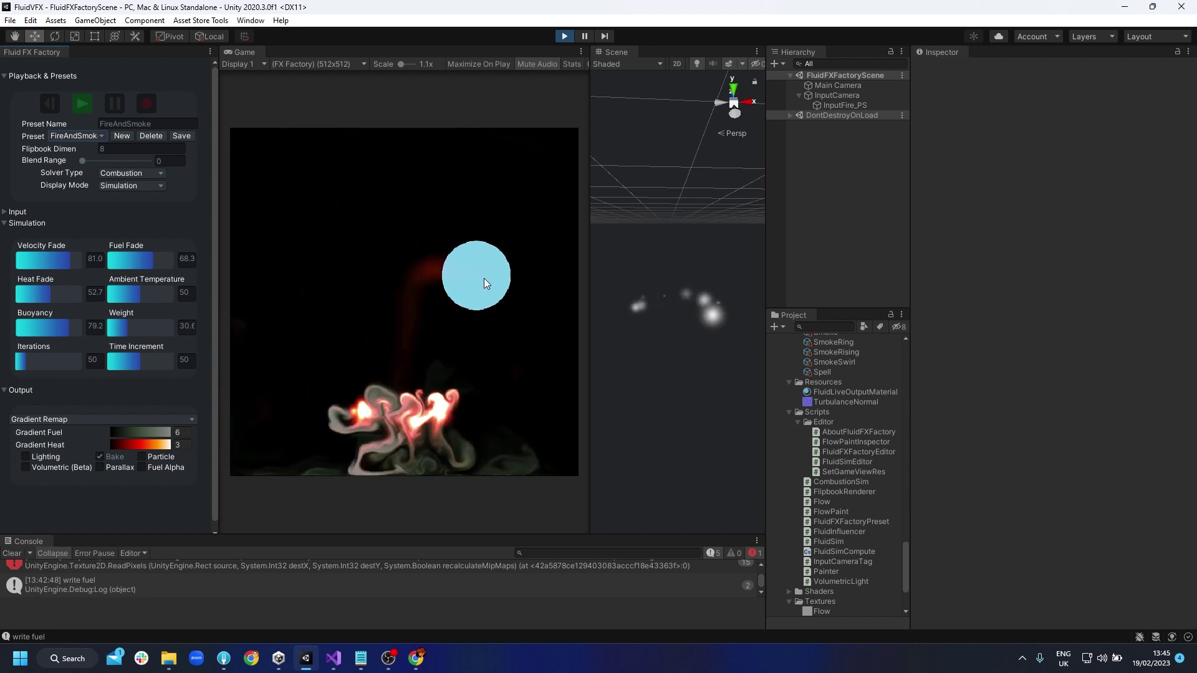
Step: Settle the sliders at Ambient Temperature 32.4, Buoyancy 52.2 and Weight 12.6 after trial values
click(126, 293)
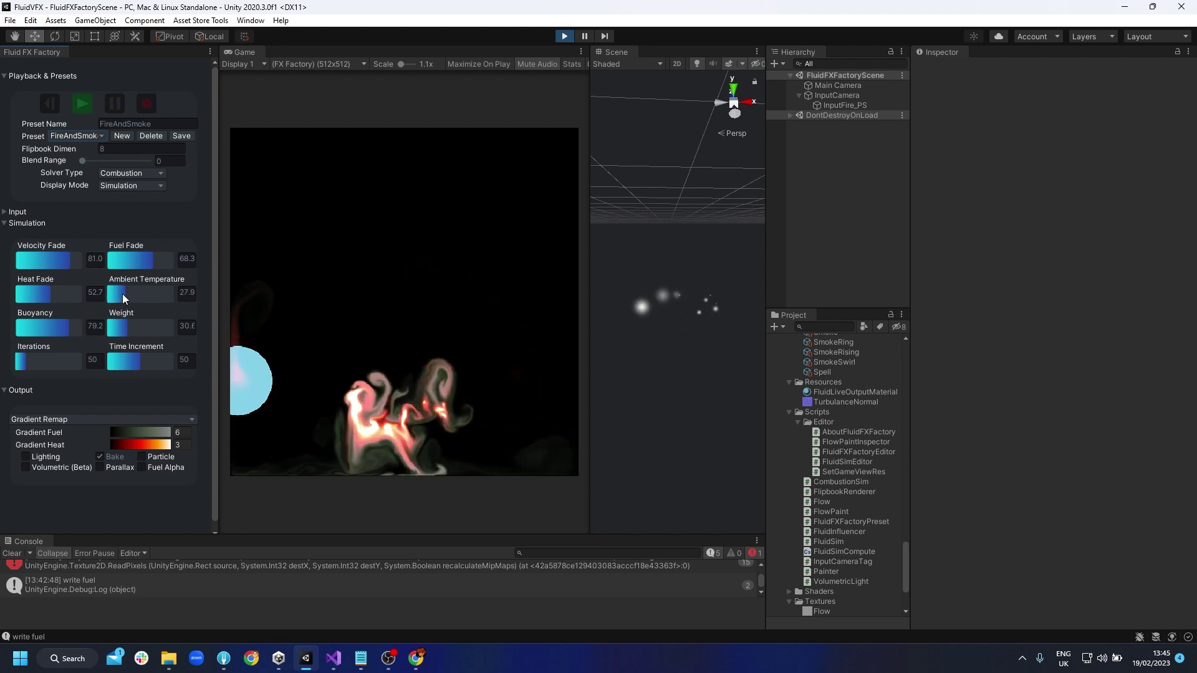
click(128, 294)
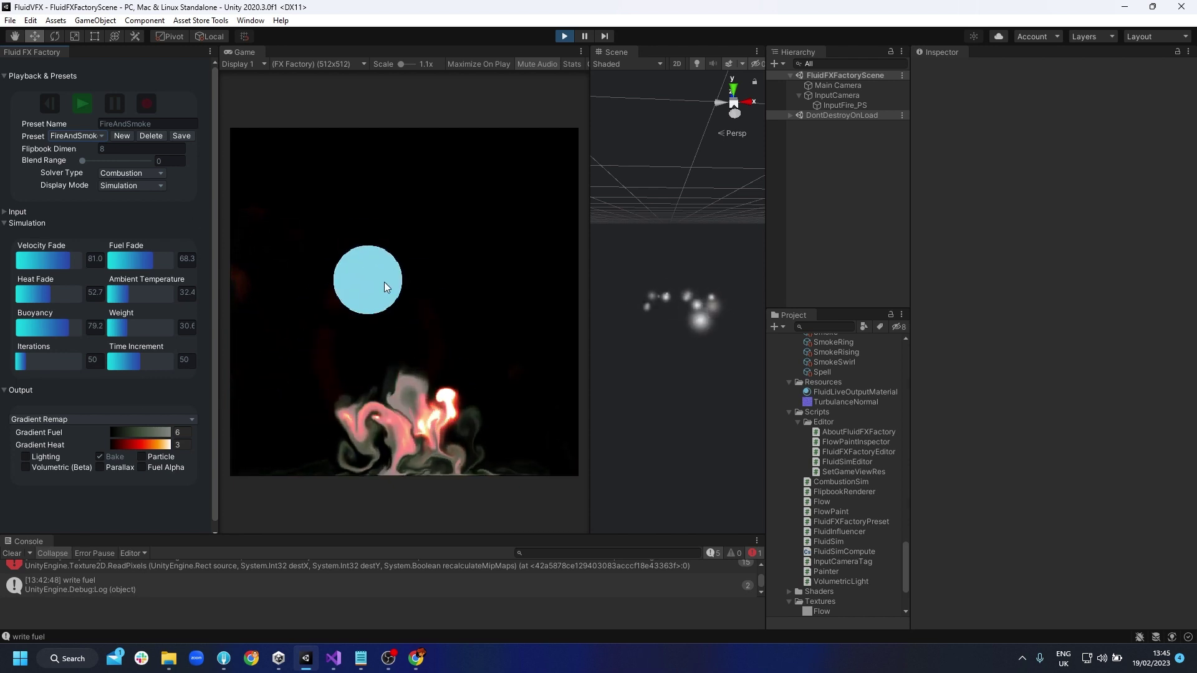
click(126, 327)
drag(125, 330, 120, 335)
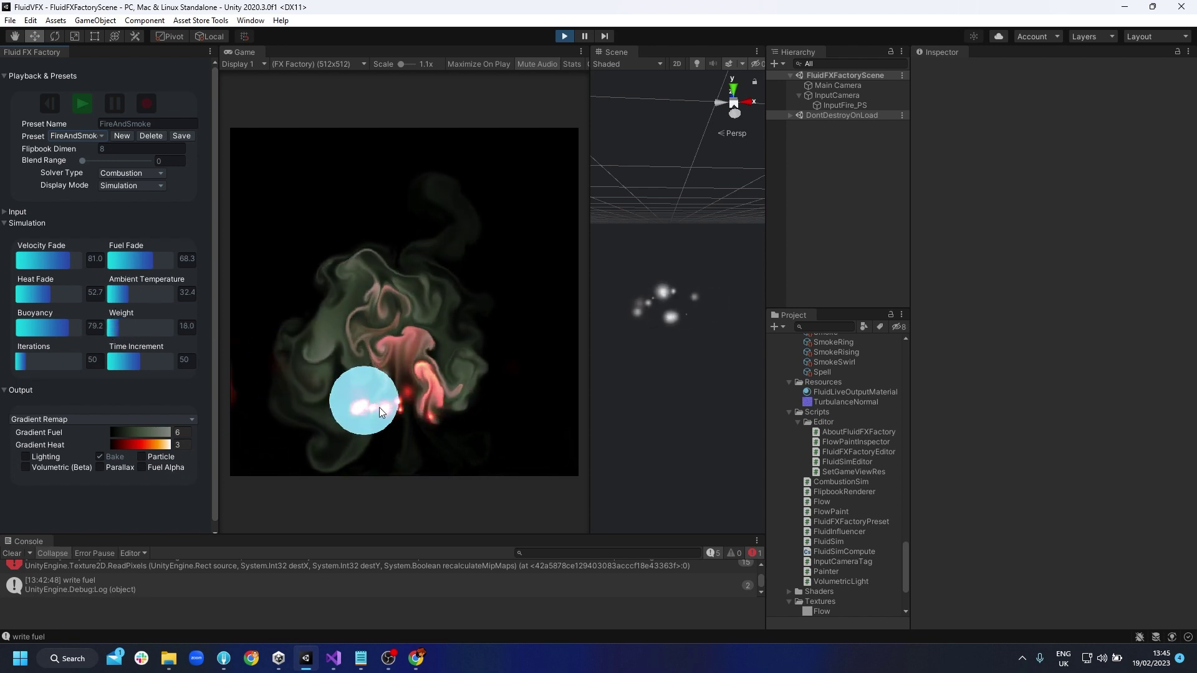
click(123, 327)
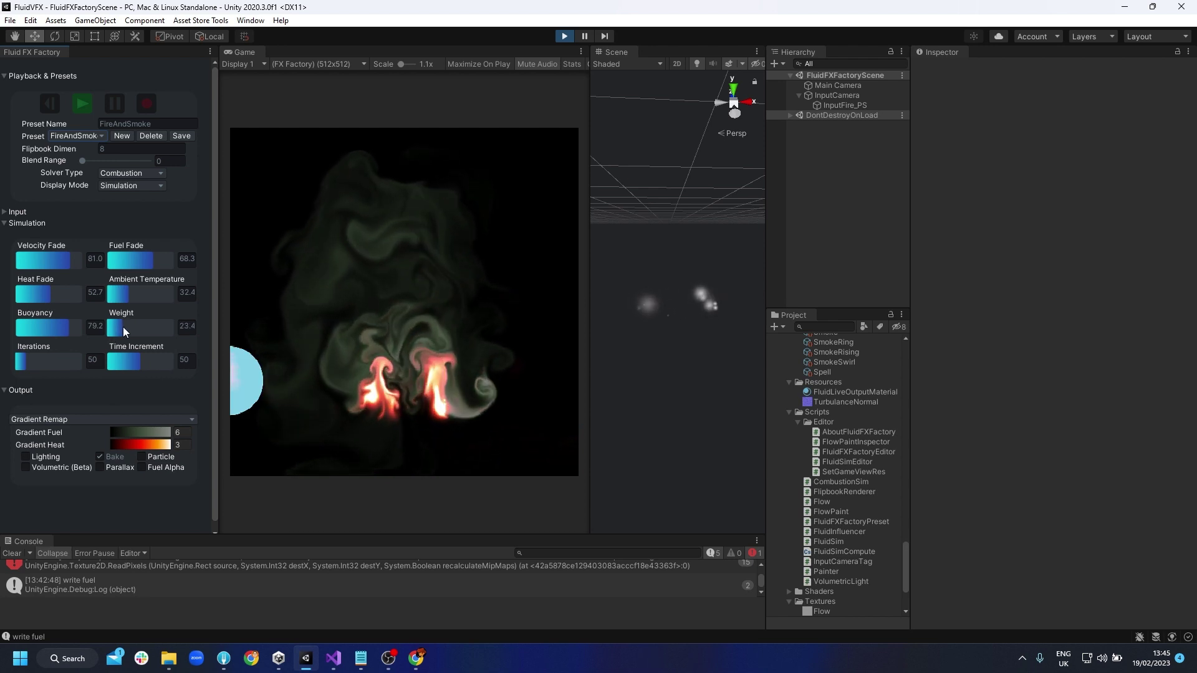
click(51, 331)
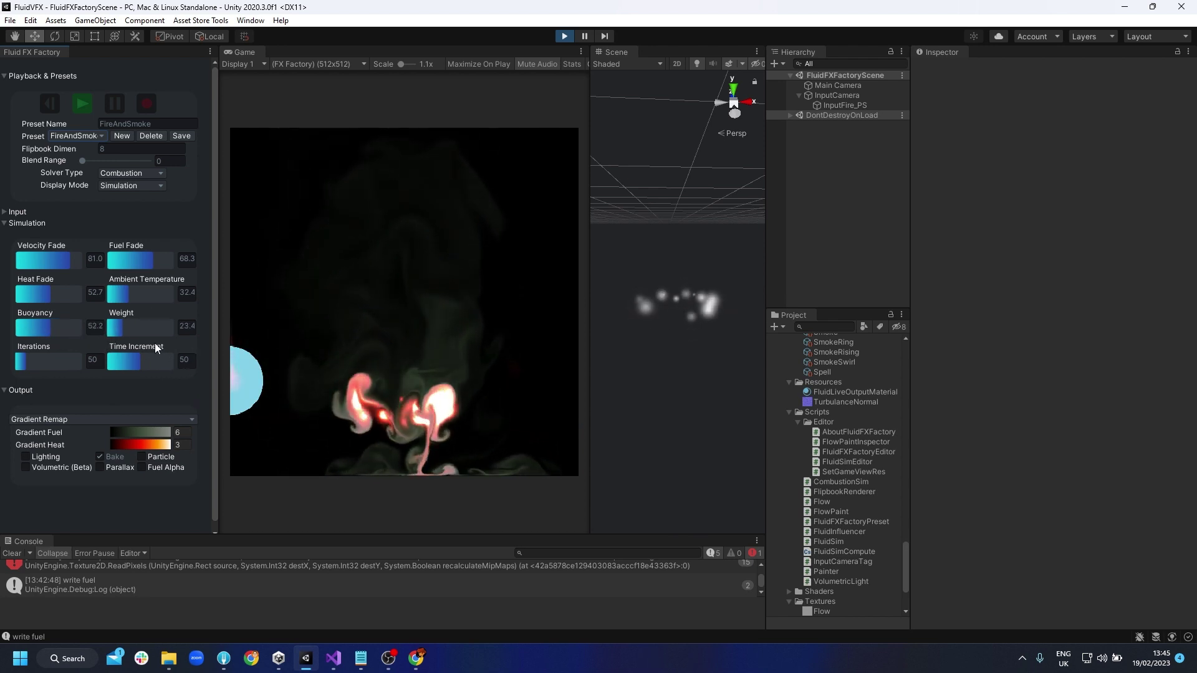
click(122, 327)
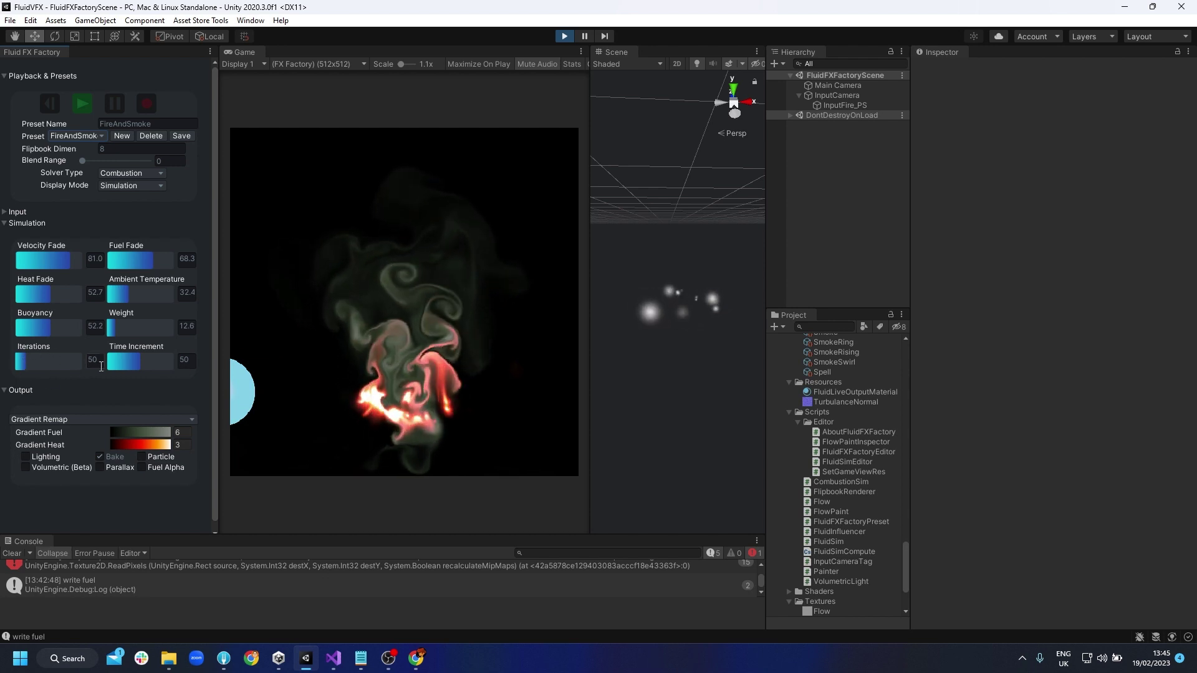
Step: Raise Iterations to 122, then try several Time Increment values before settling on 51.3
drag(22, 364, 16, 364)
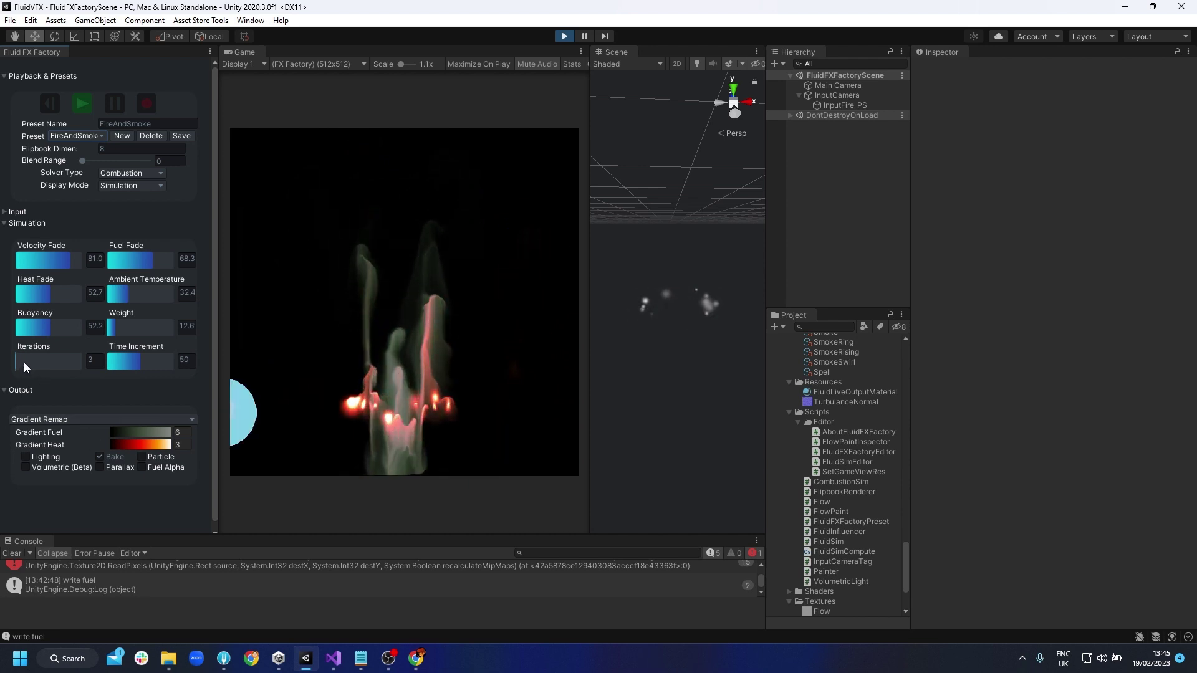
drag(24, 362, 42, 361)
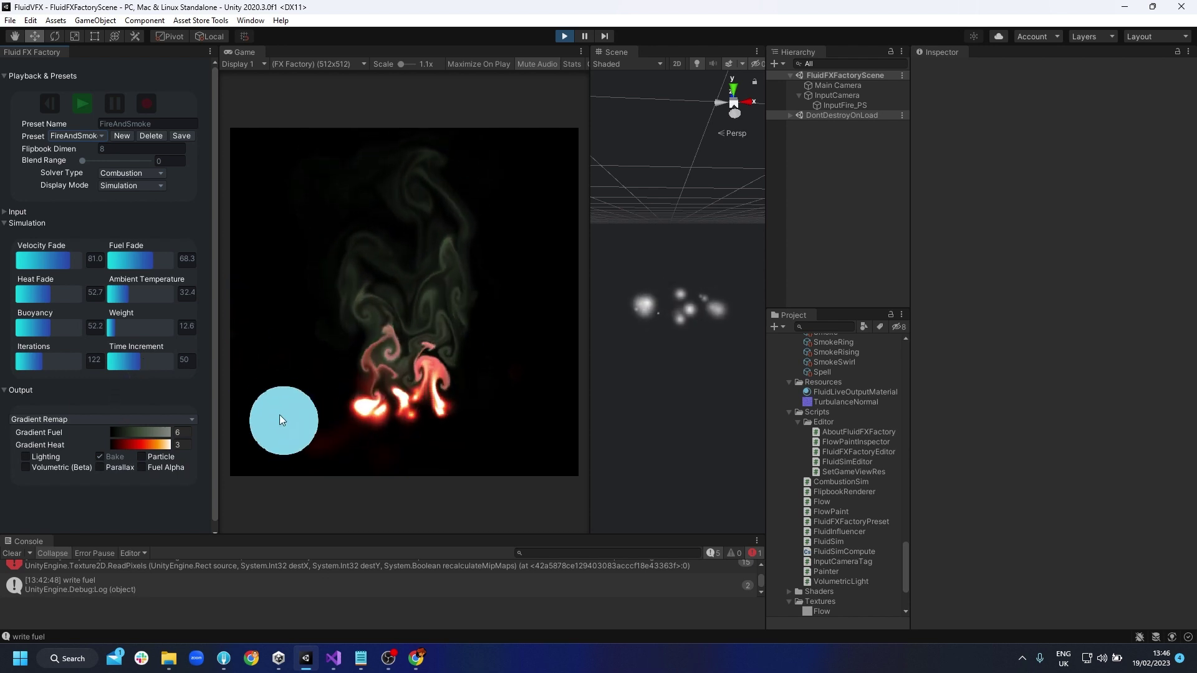
drag(141, 366, 170, 363)
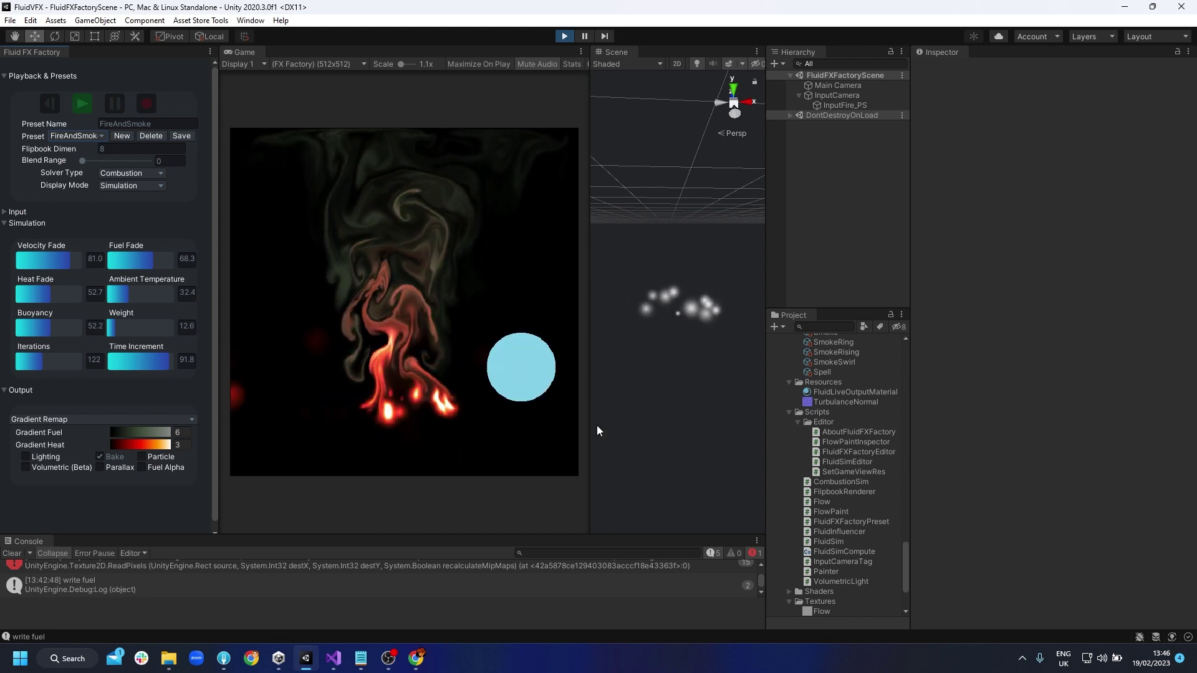
drag(170, 359, 135, 368)
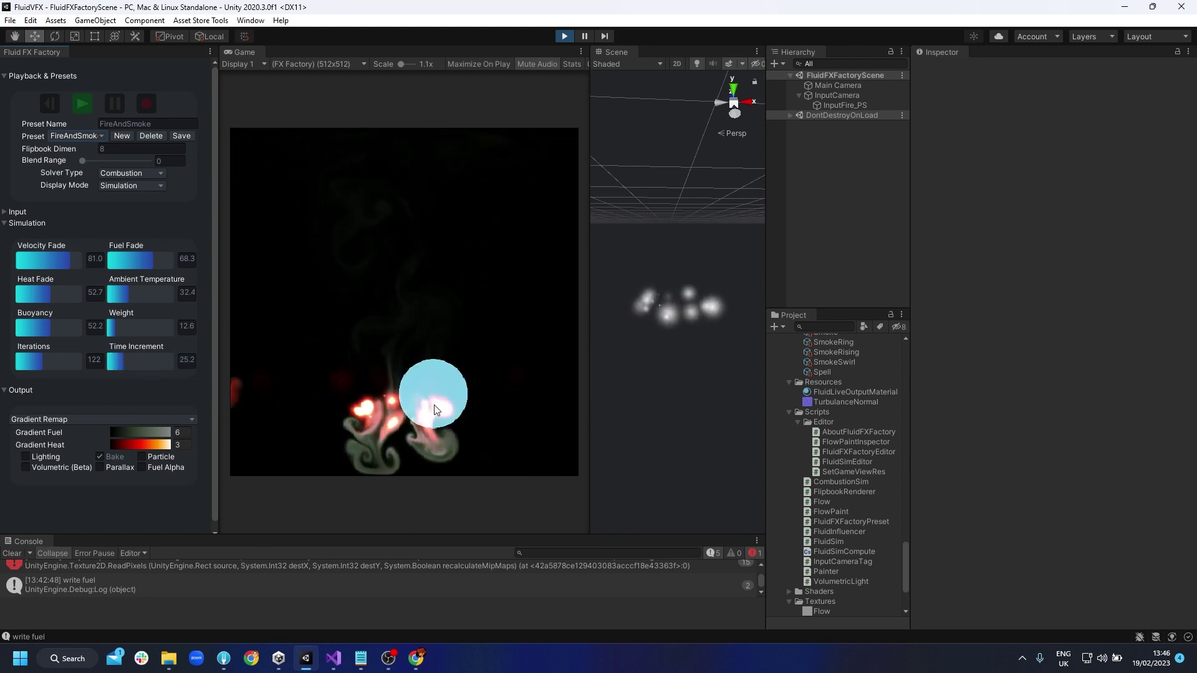
click(128, 364)
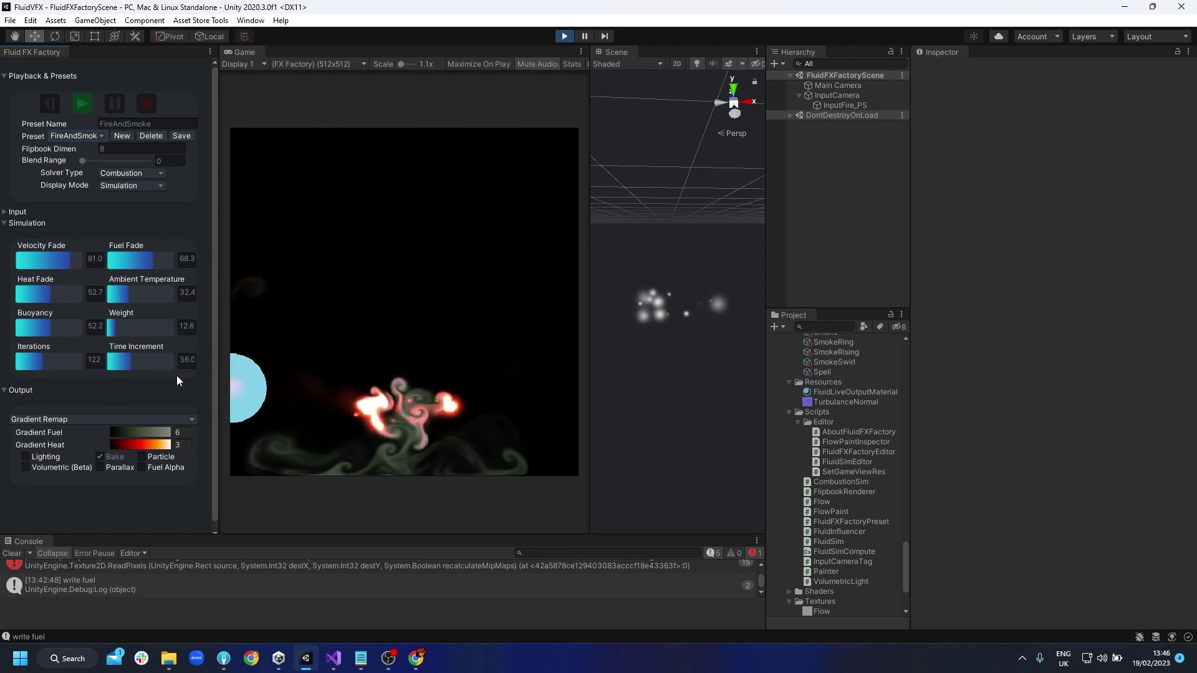
click(137, 363)
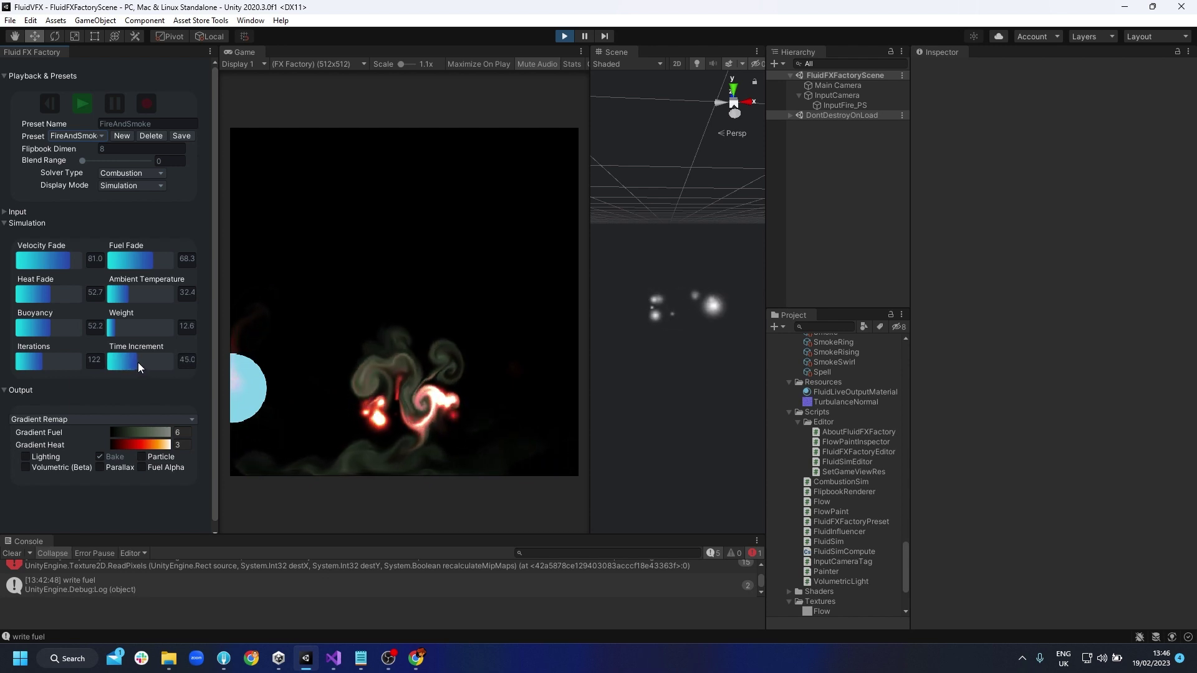
click(144, 362)
click(126, 359)
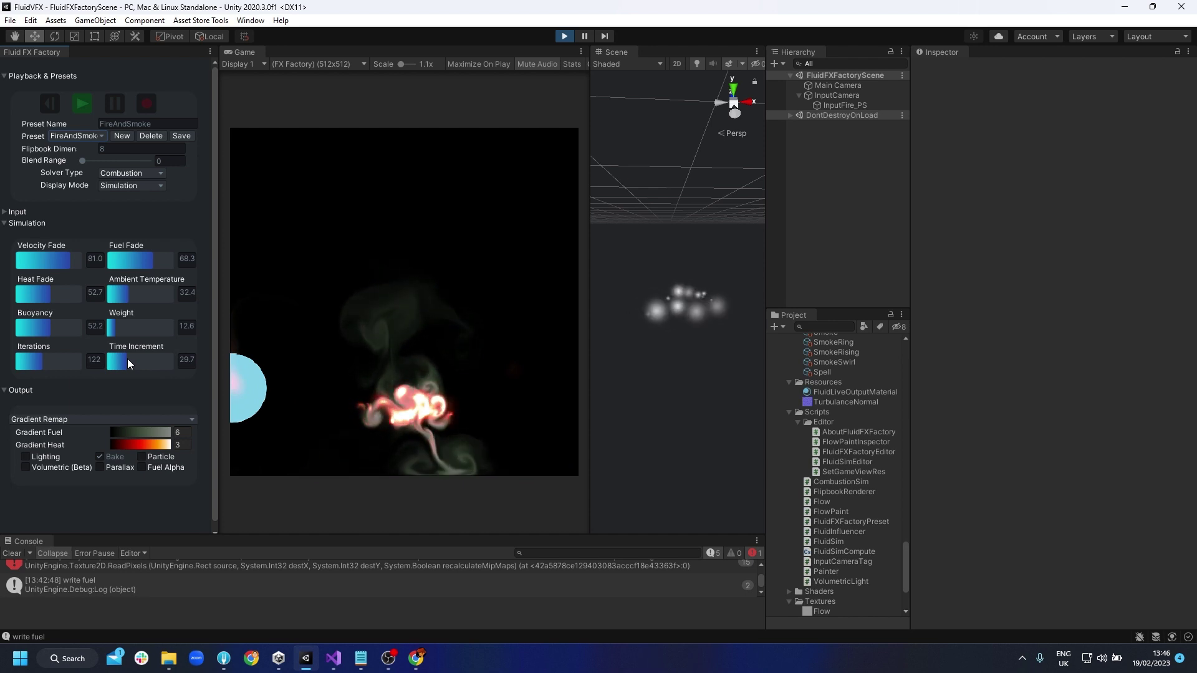
click(143, 359)
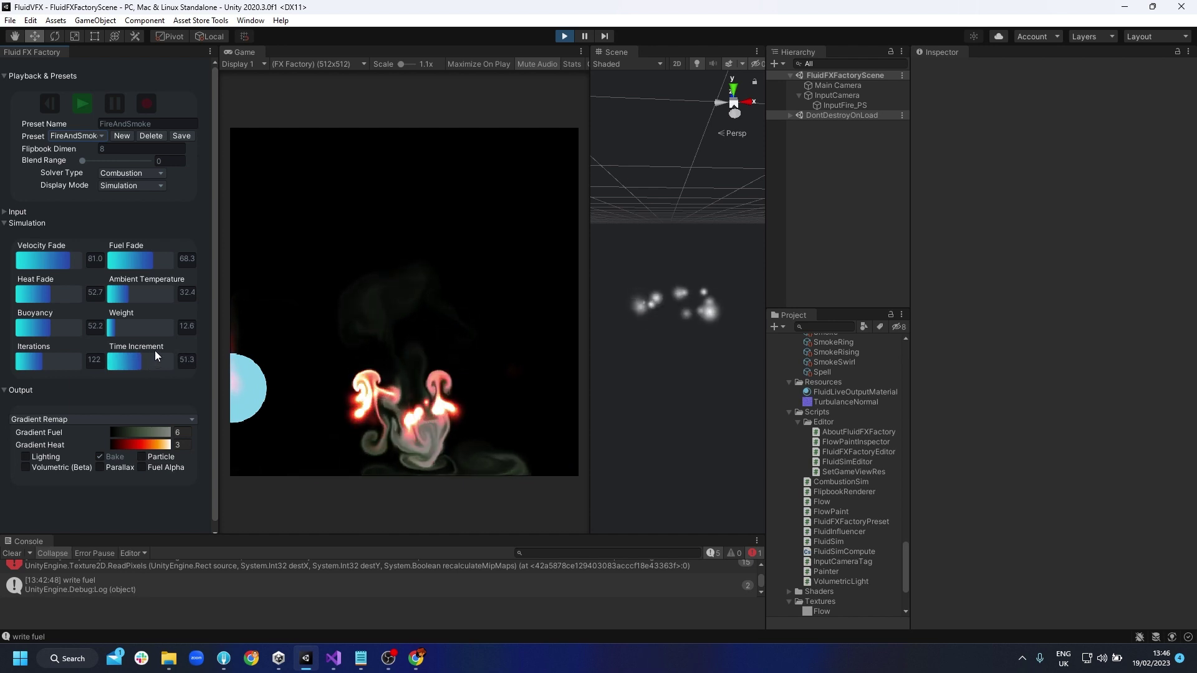
Step: Collapse the Simulation foldout, leave the Output mode unchanged, and re-enable Bake
click(9, 226)
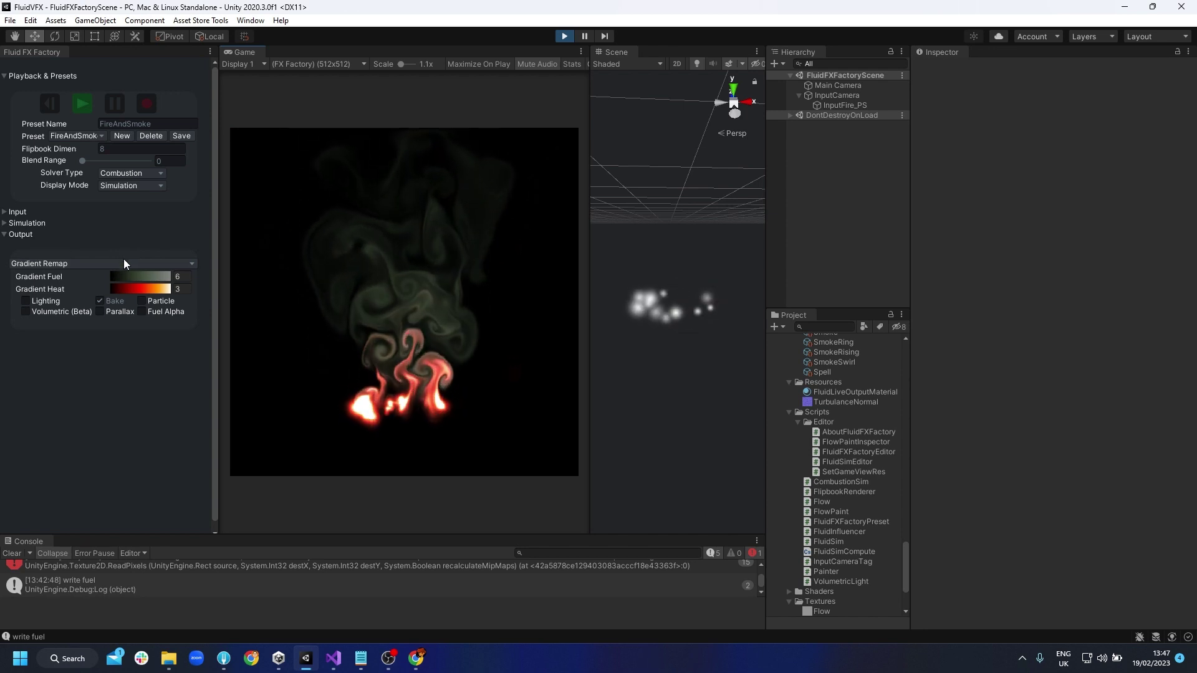
click(105, 260)
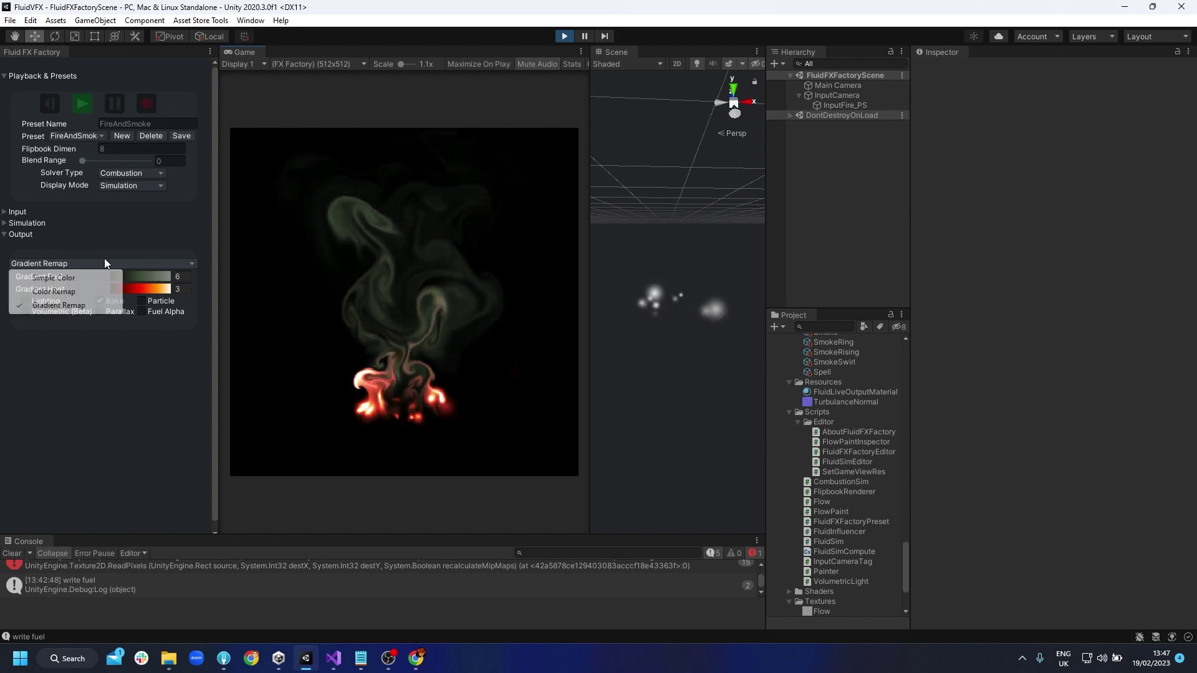
click(109, 343)
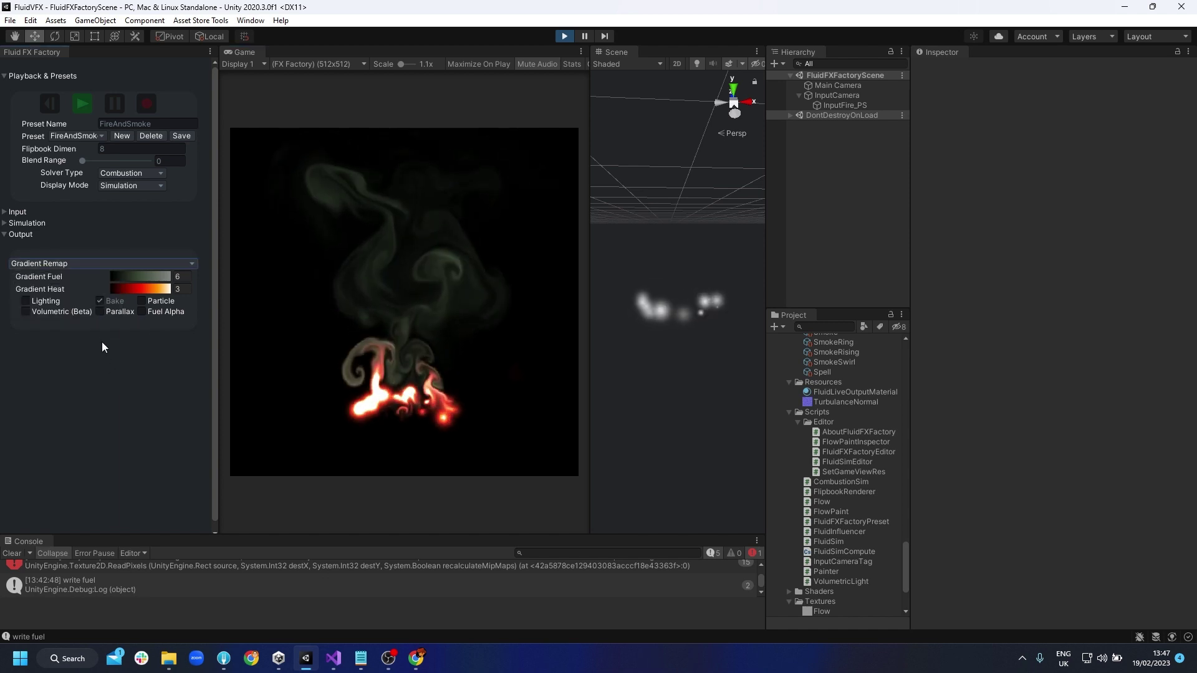
click(99, 301)
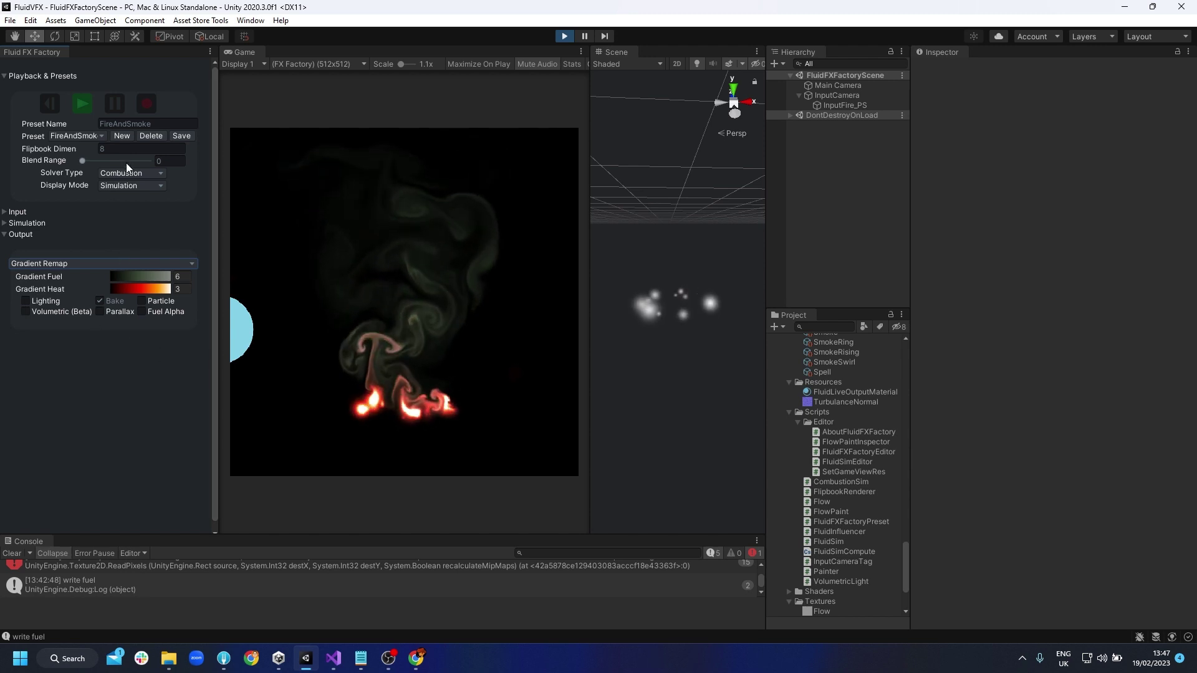
Step: Preview Heat and Fuel display modes, return to Simulation, and stir the flames with the brush
click(129, 186)
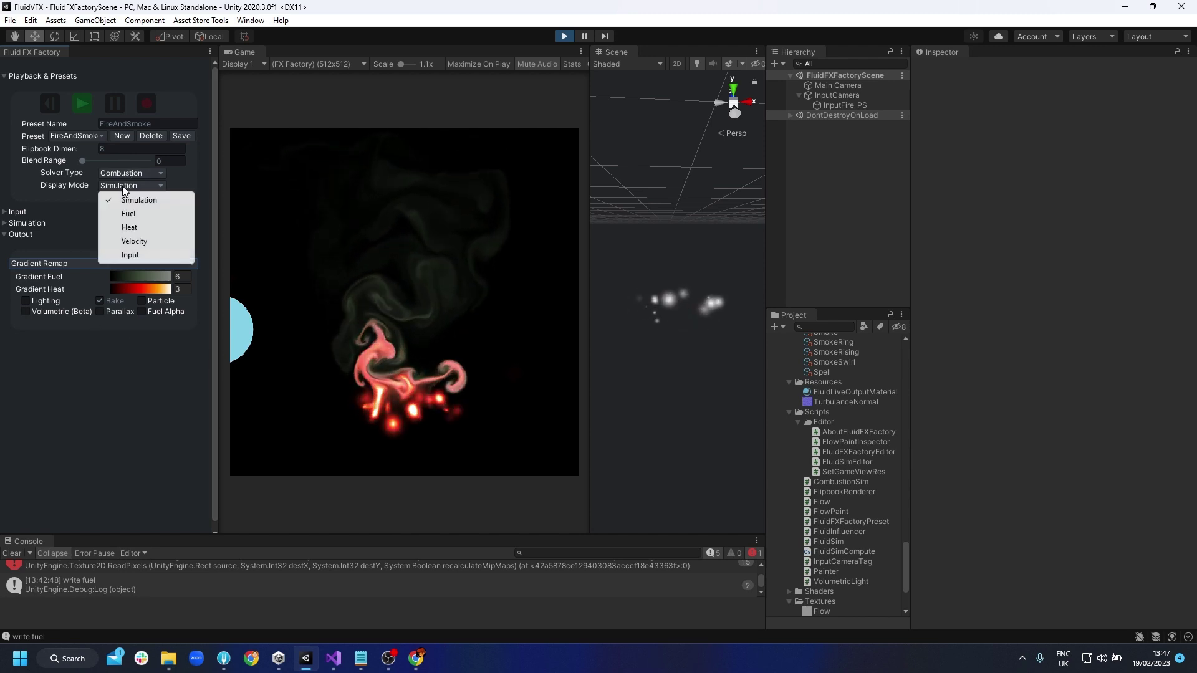
click(132, 227)
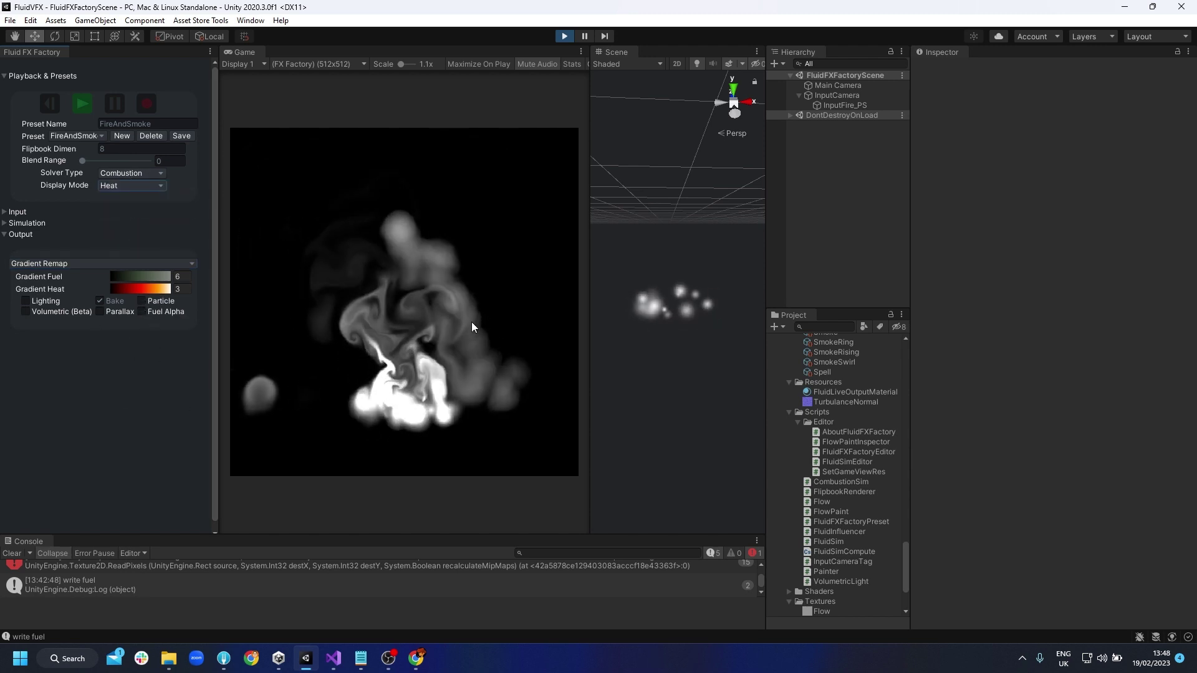
click(122, 185)
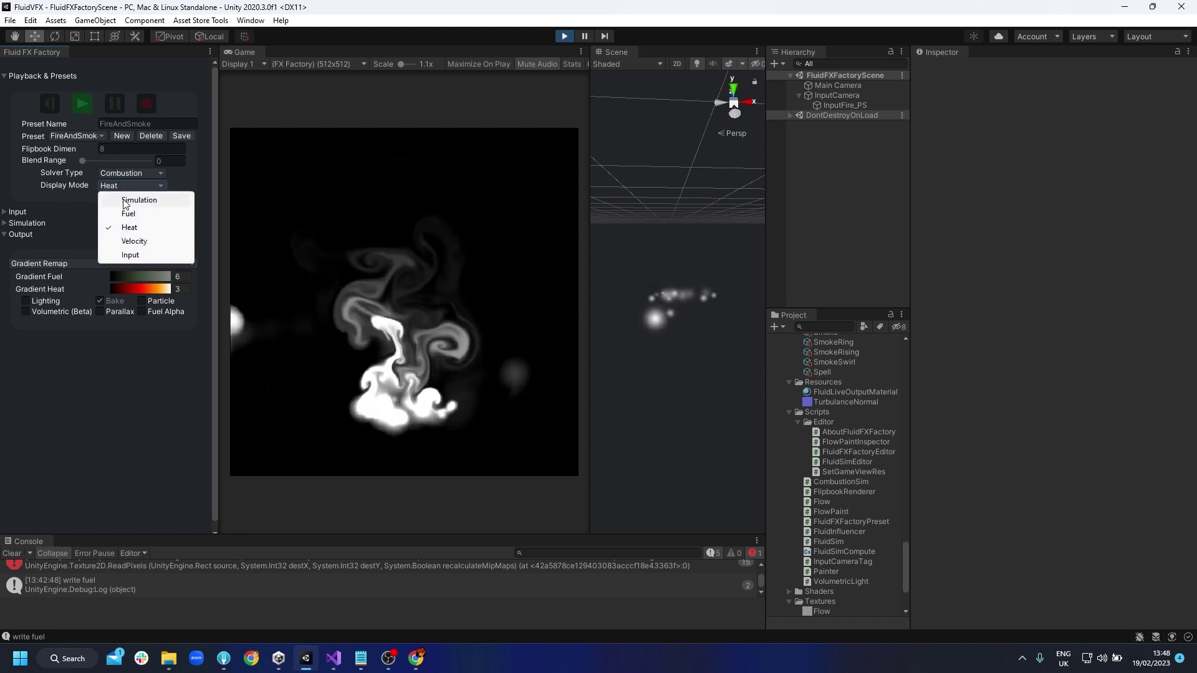
click(129, 213)
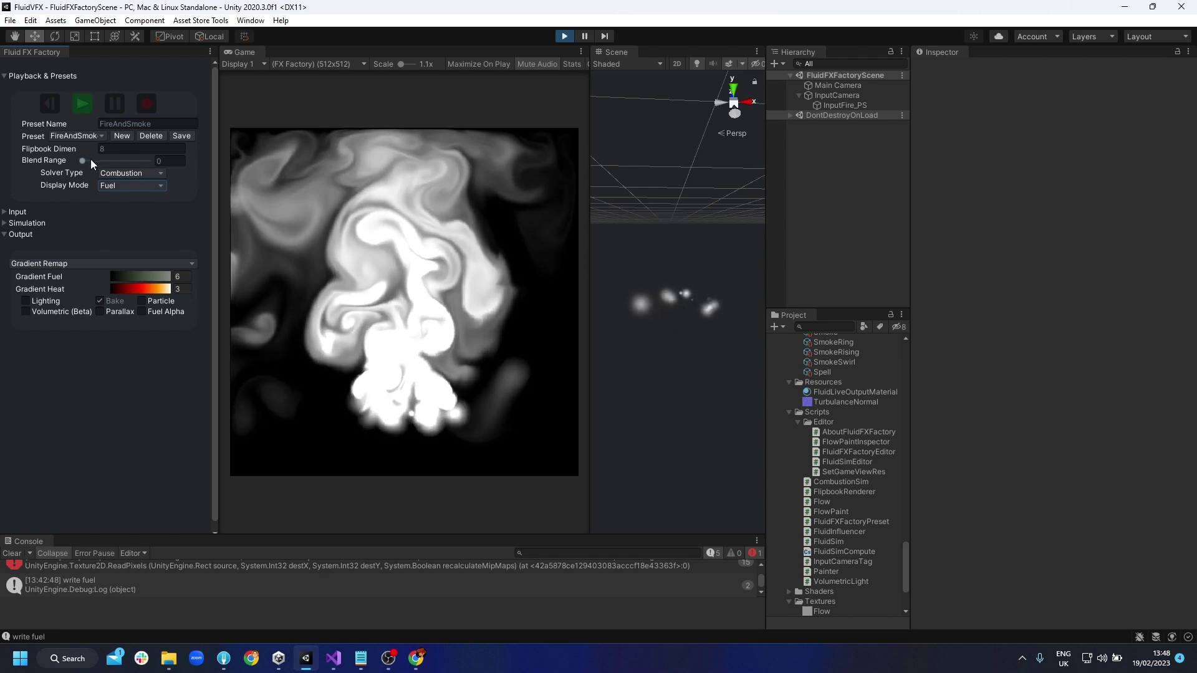
click(118, 187)
click(118, 197)
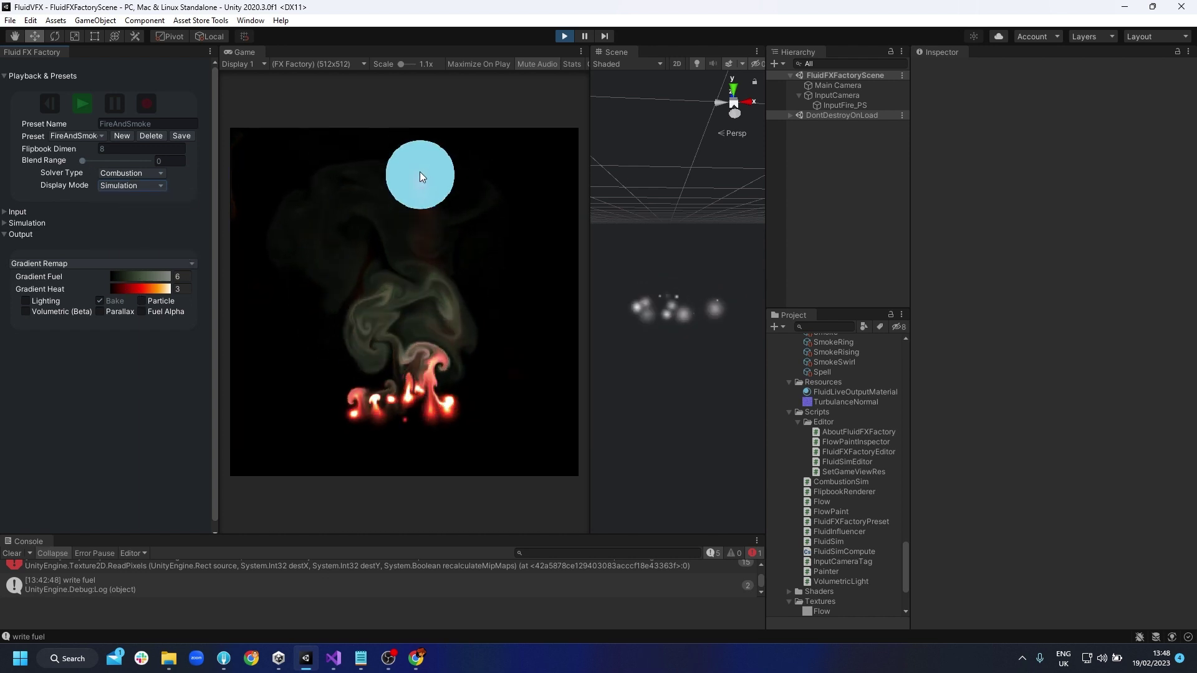
mouse_move(418, 158)
mouse_down()
mouse_move(384, 294)
mouse_move(427, 314)
mouse_move(431, 214)
mouse_move(422, 427)
mouse_move(443, 406)
mouse_up()
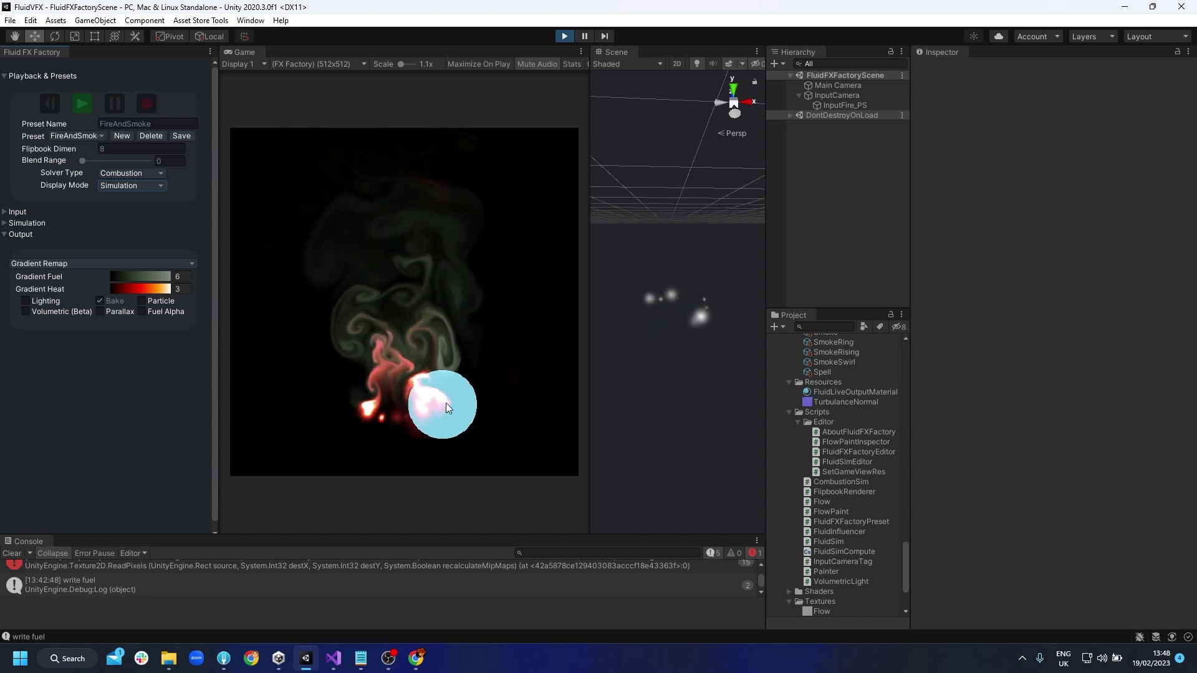
Step: Set the Input PaintFlow source to Mouse
click(55, 212)
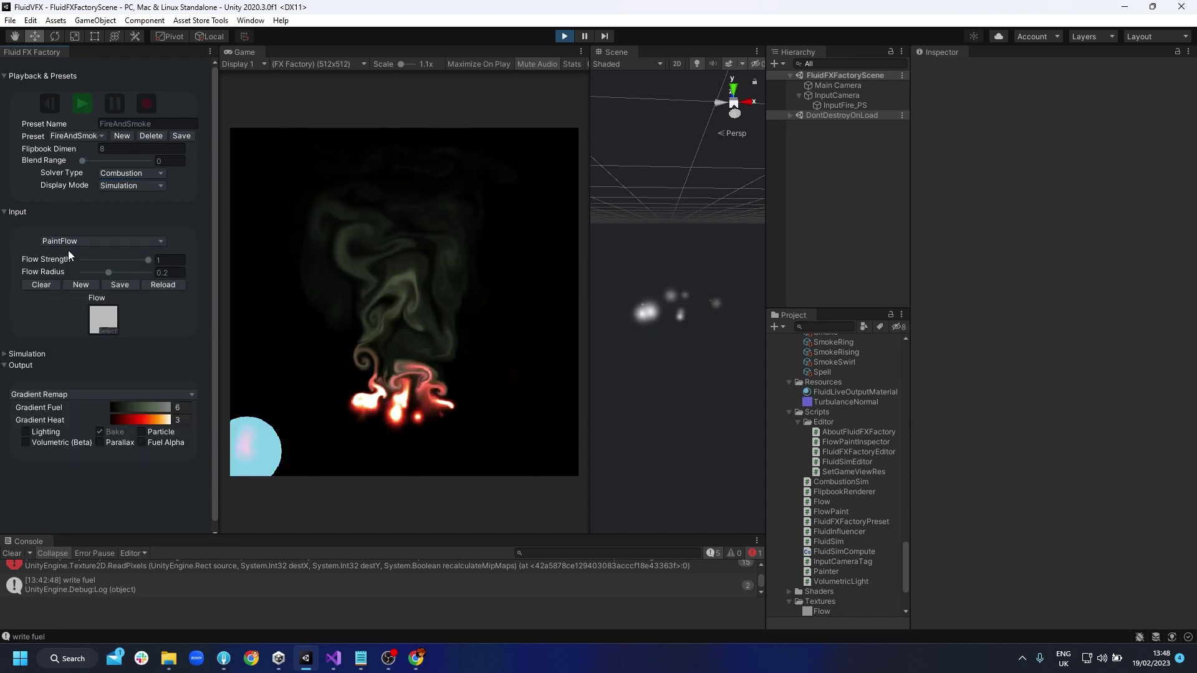
click(69, 241)
click(63, 300)
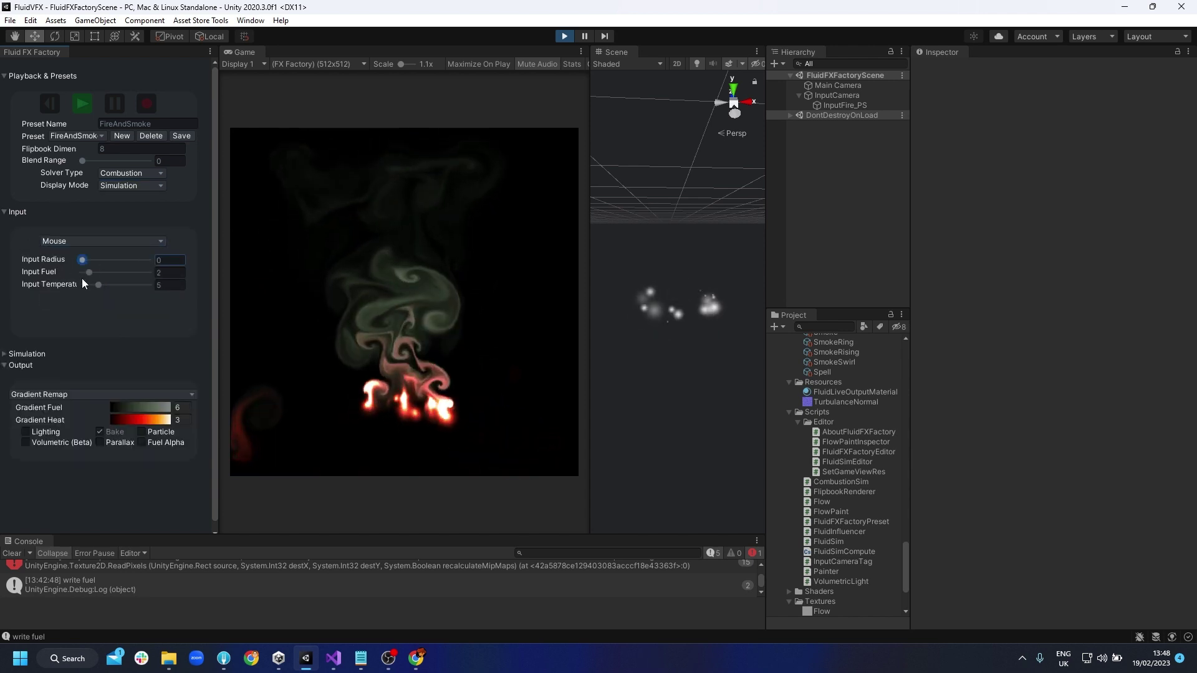
click(17, 212)
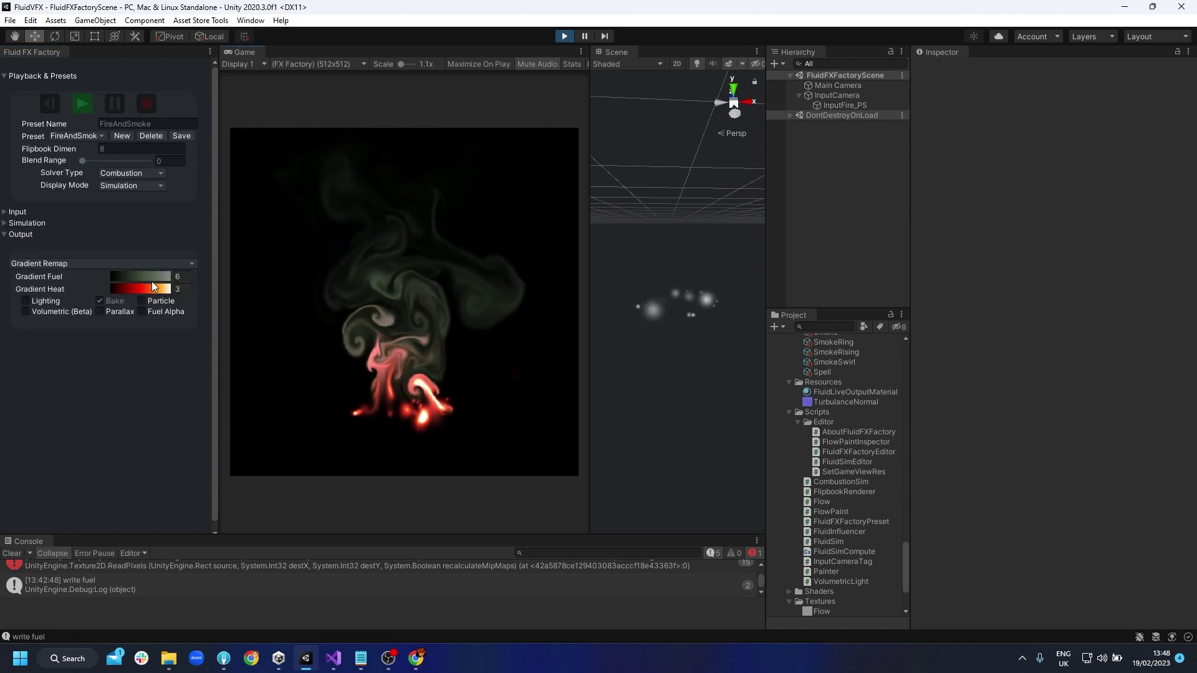
Step: Set the Gradient Heat value to 2 after trying 0.5 and 10
click(181, 275)
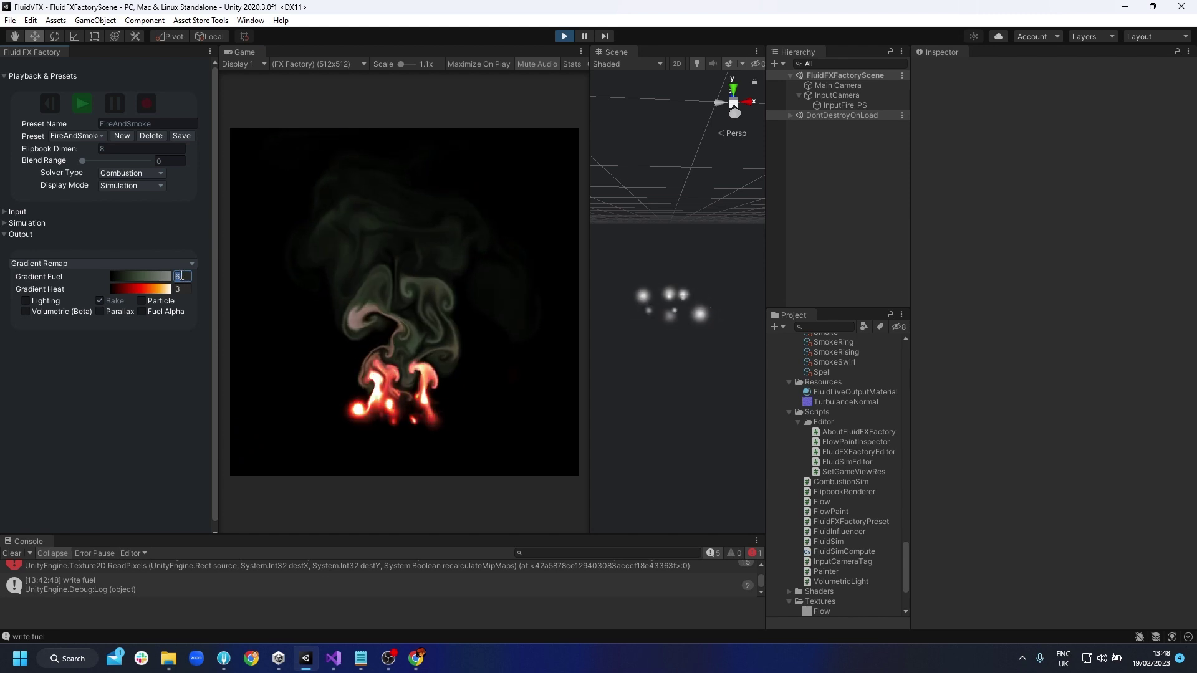
click(182, 289)
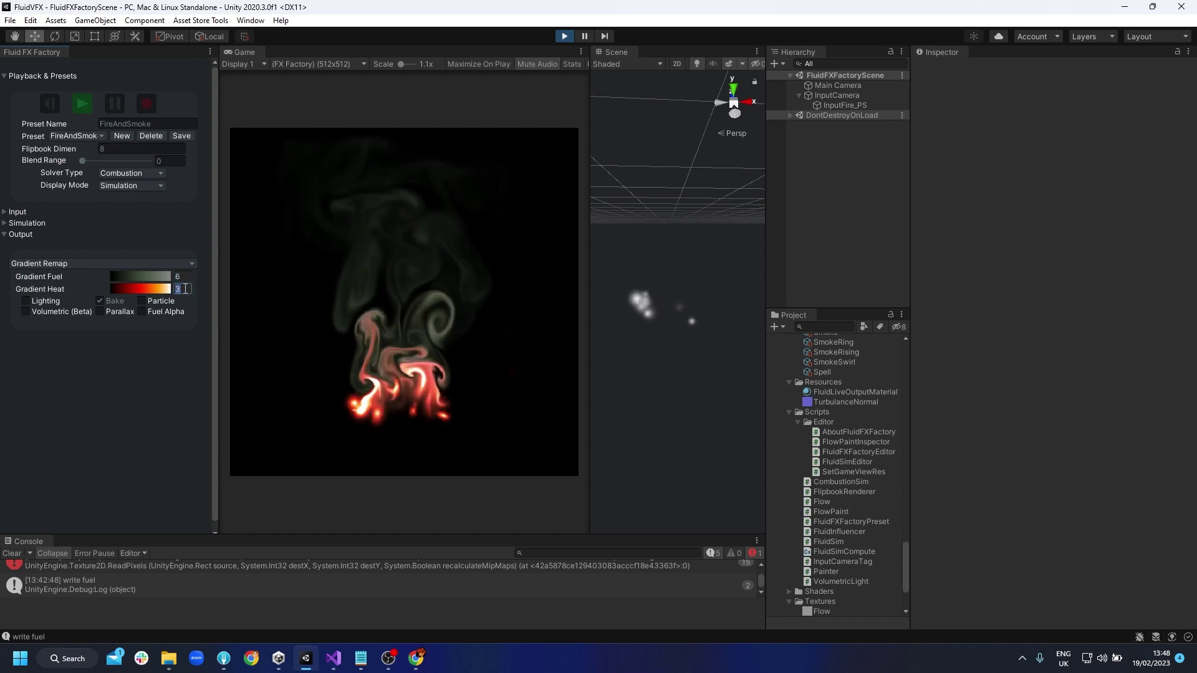
text(0.5)
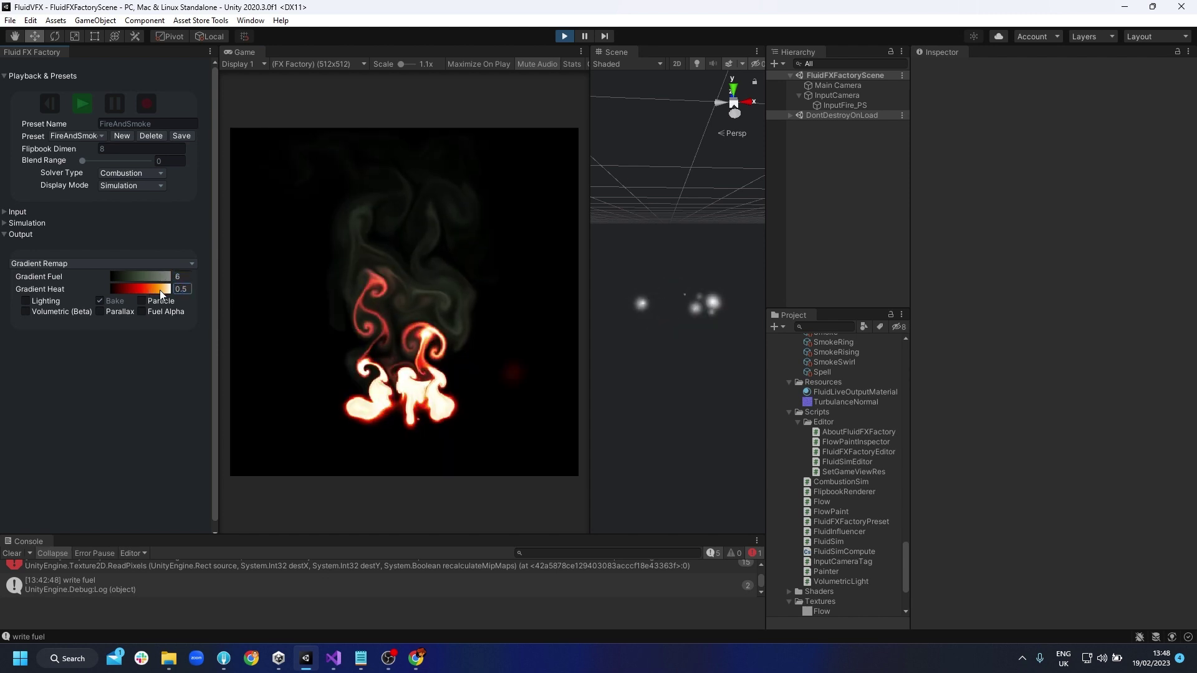
key(BackSpace)
key(BackSpace)
key(BackSpace)
text(10)
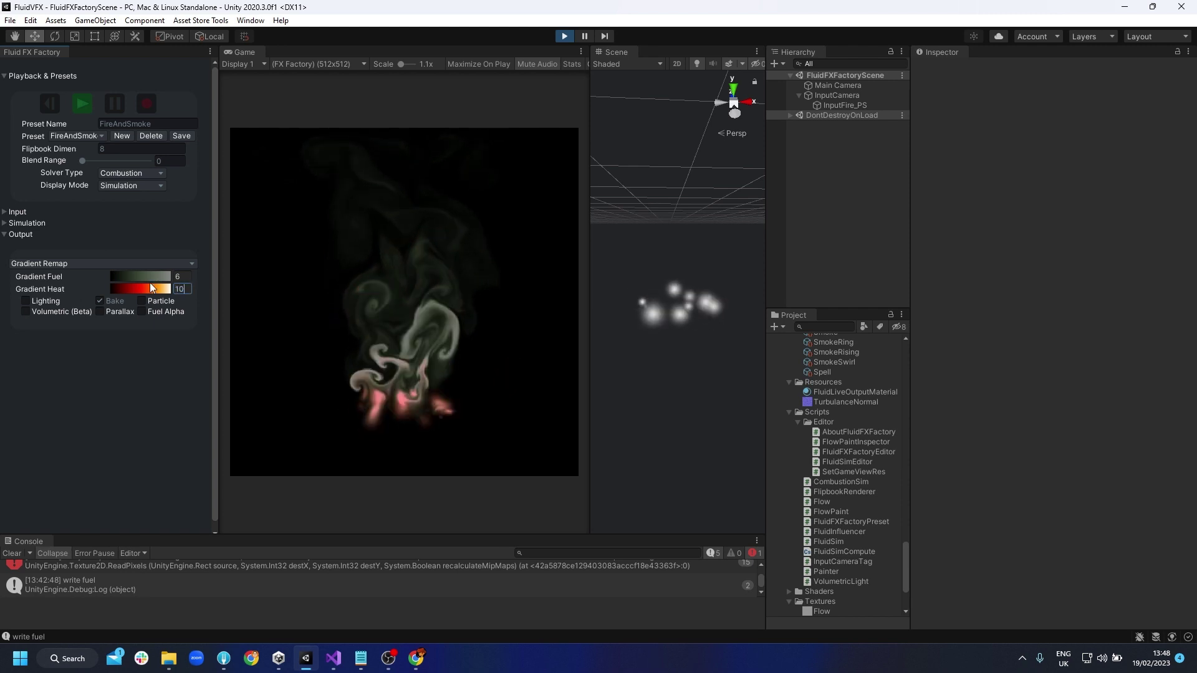
key(BackSpace)
key(BackSpace)
text(2)
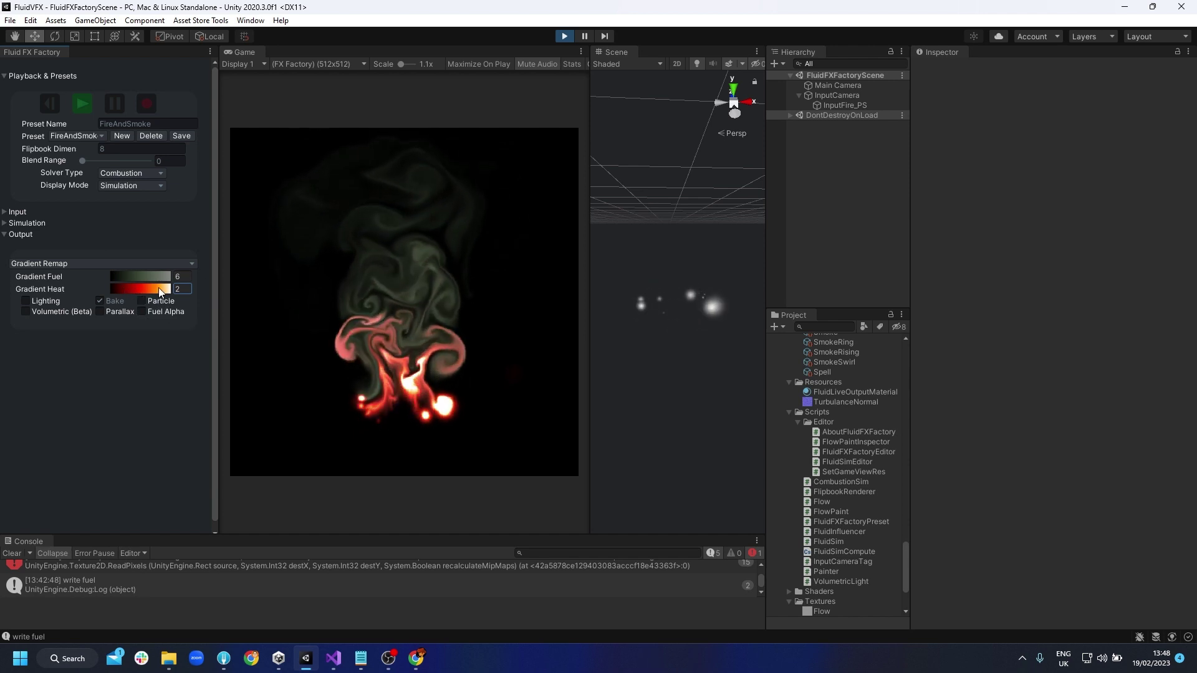
Step: Set the Gradient Fuel value to 5 after trying 0.1 and 1
click(181, 277)
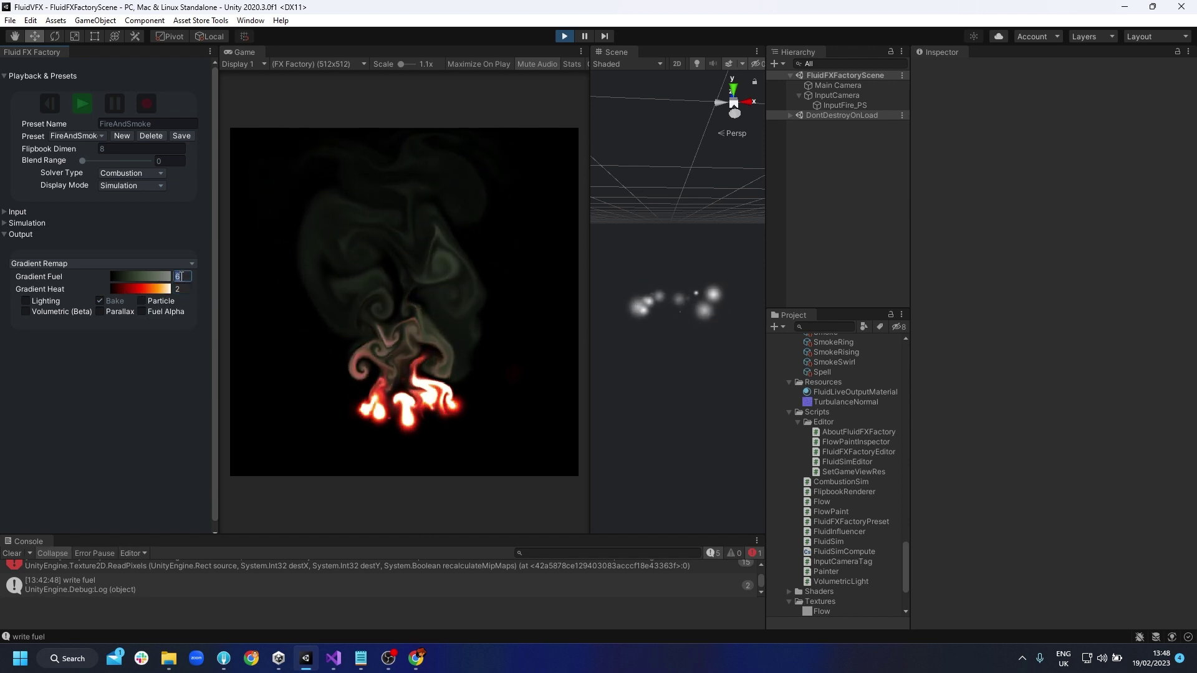
text(10)
key(BackSpace)
key(BackSpace)
text(0.1)
key(Return)
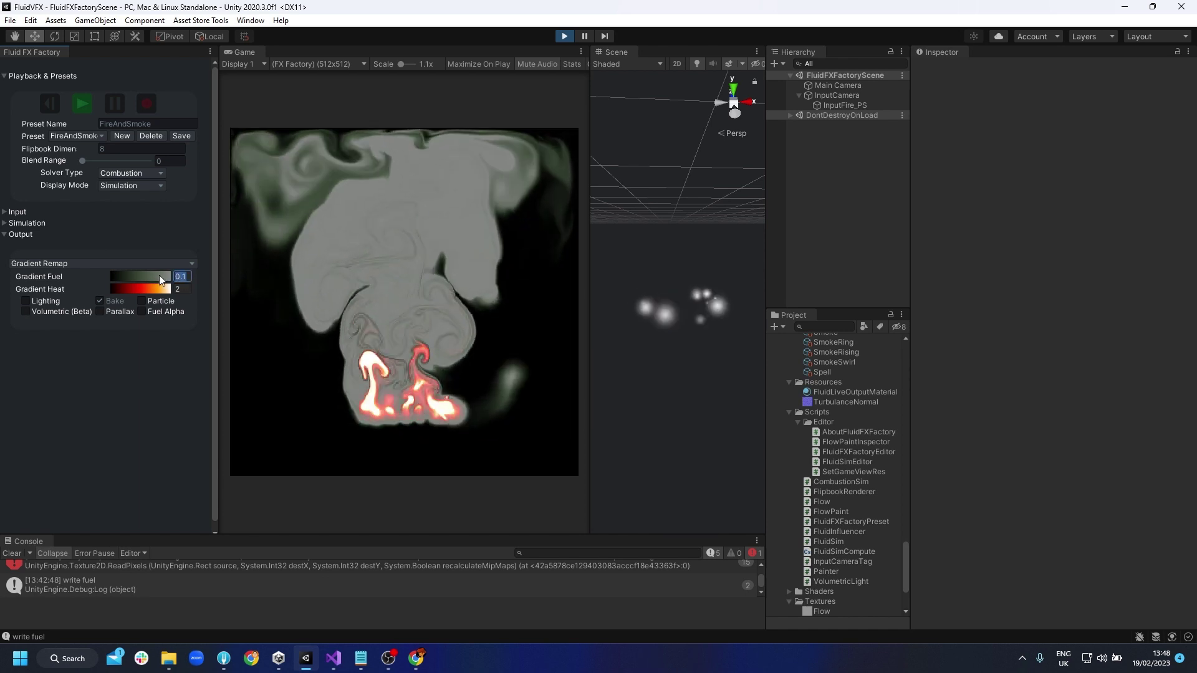
text(0.5)
key(BackSpace)
key(BackSpace)
key(BackSpace)
text(1)
key(Return)
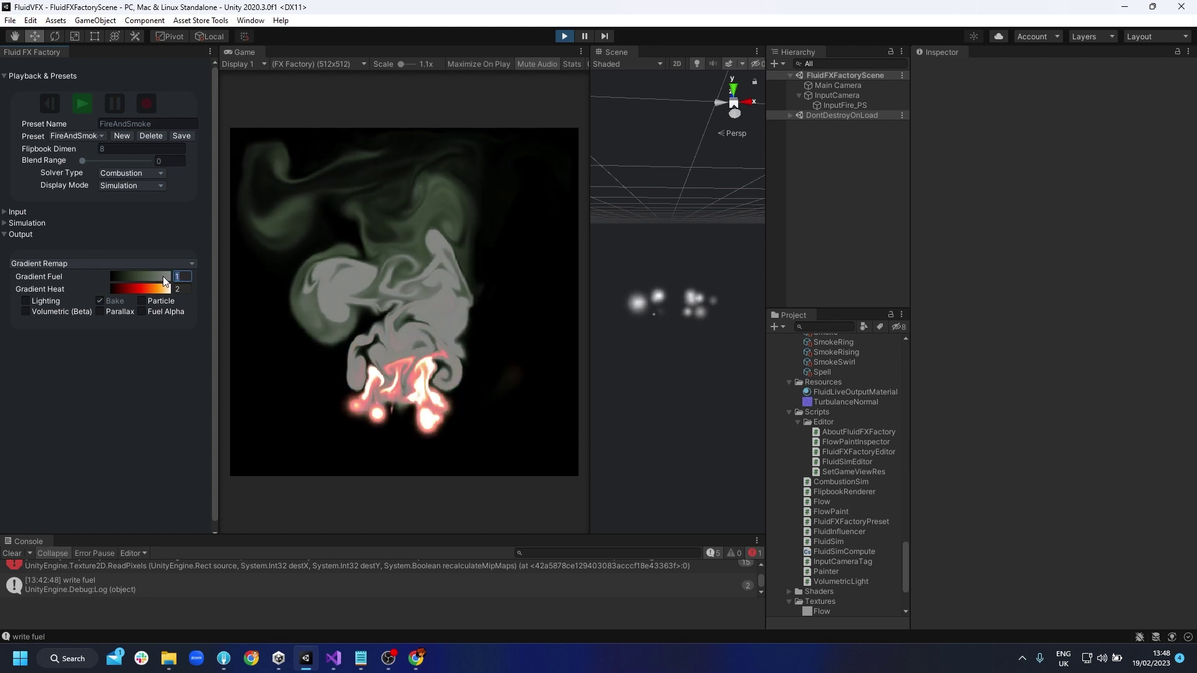
text(5)
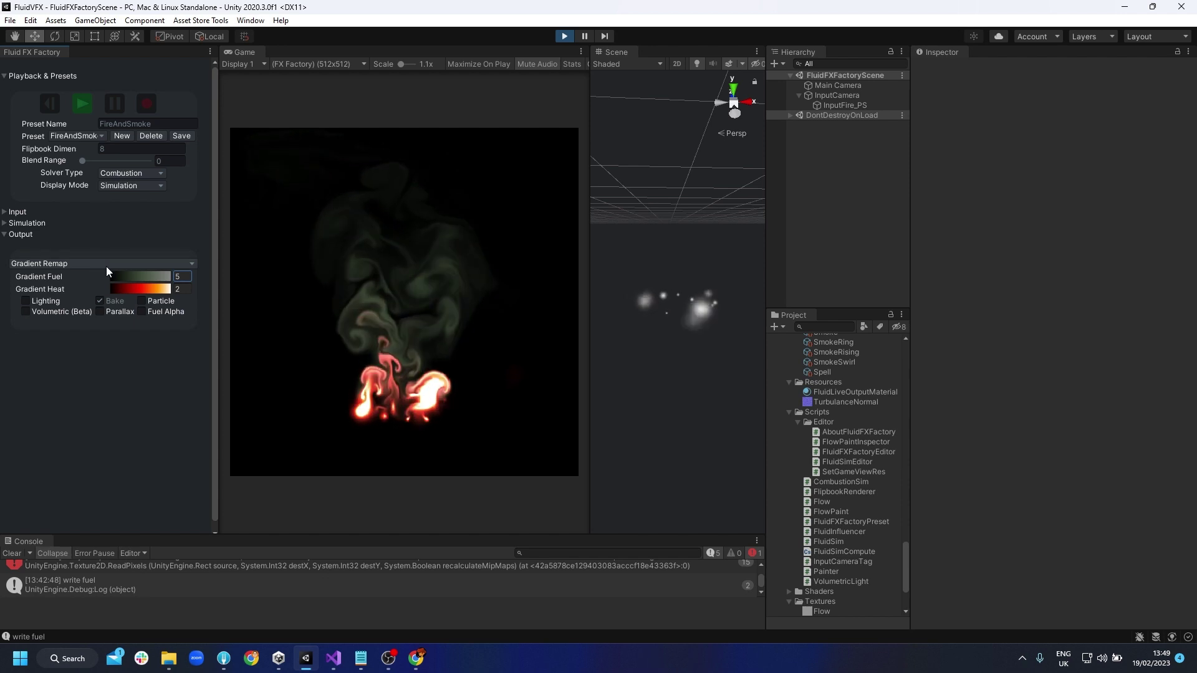
click(122, 174)
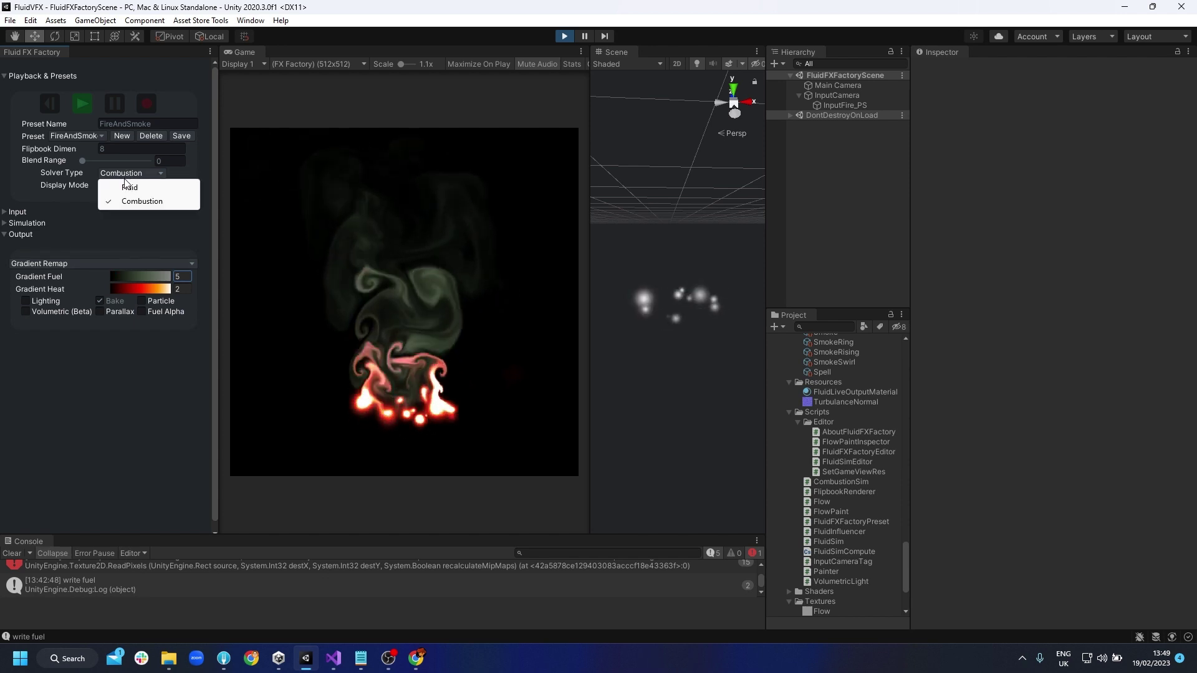
key(Escape)
click(103, 187)
click(129, 214)
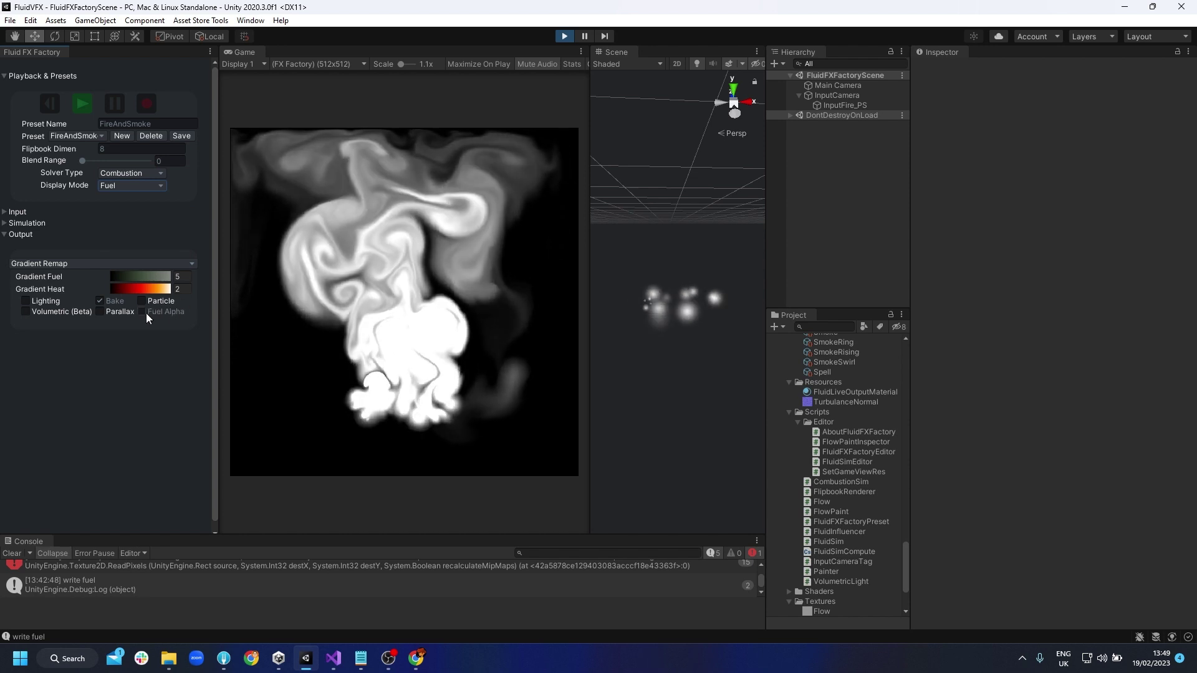
click(137, 276)
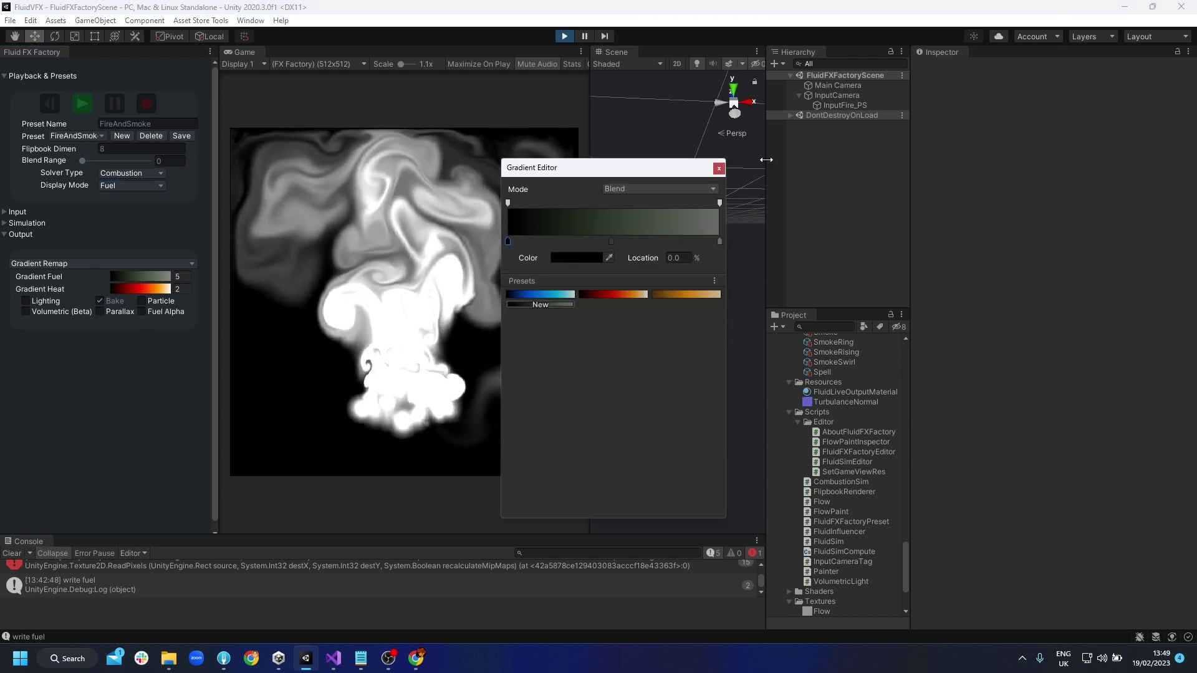
click(719, 168)
click(118, 173)
click(137, 201)
click(131, 185)
click(121, 199)
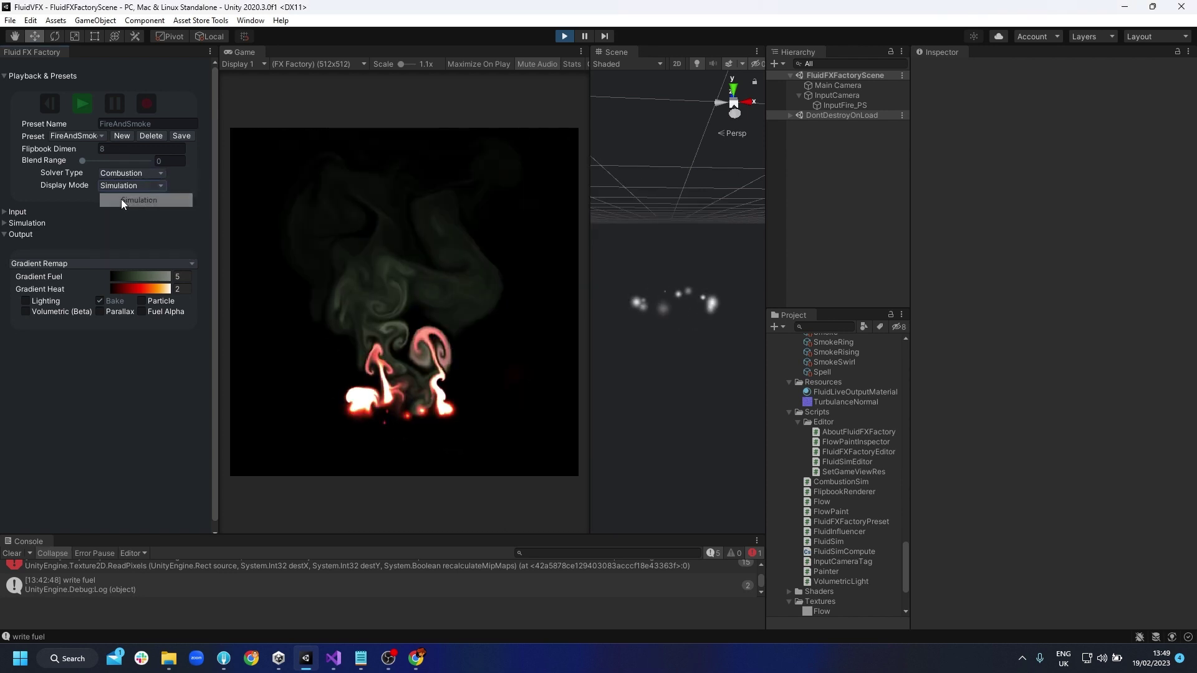
click(55, 265)
Step: Switch Output to Color Remap and raise the Heat Color strength to 1
click(65, 289)
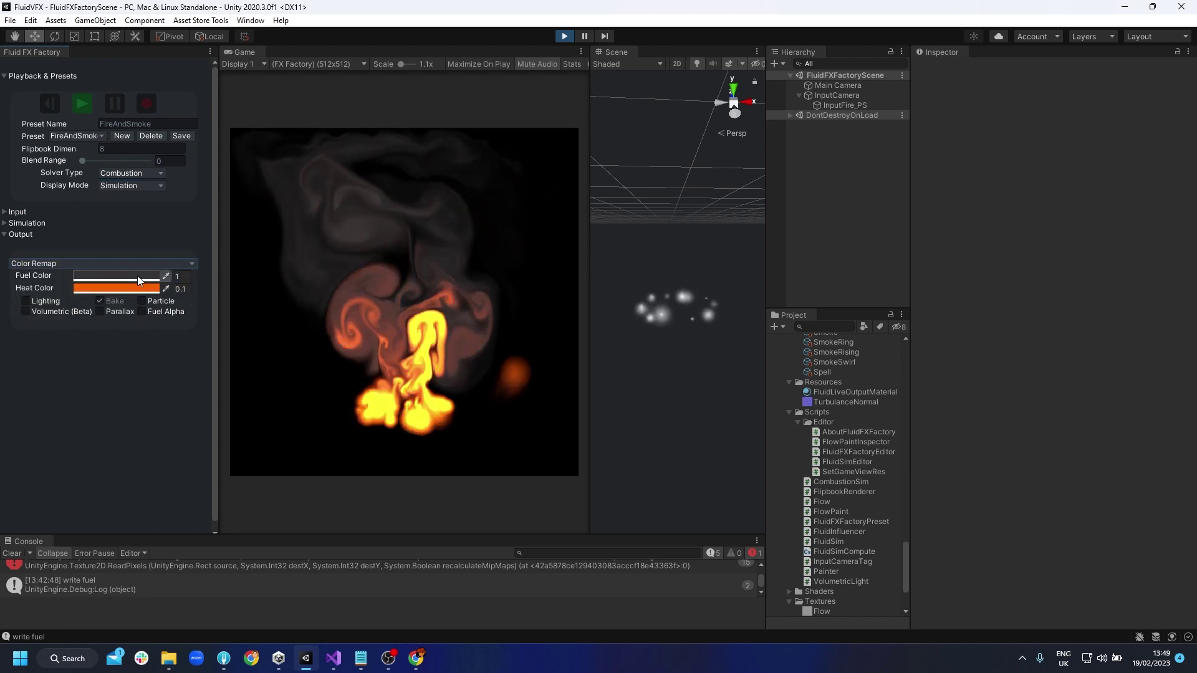
click(189, 289)
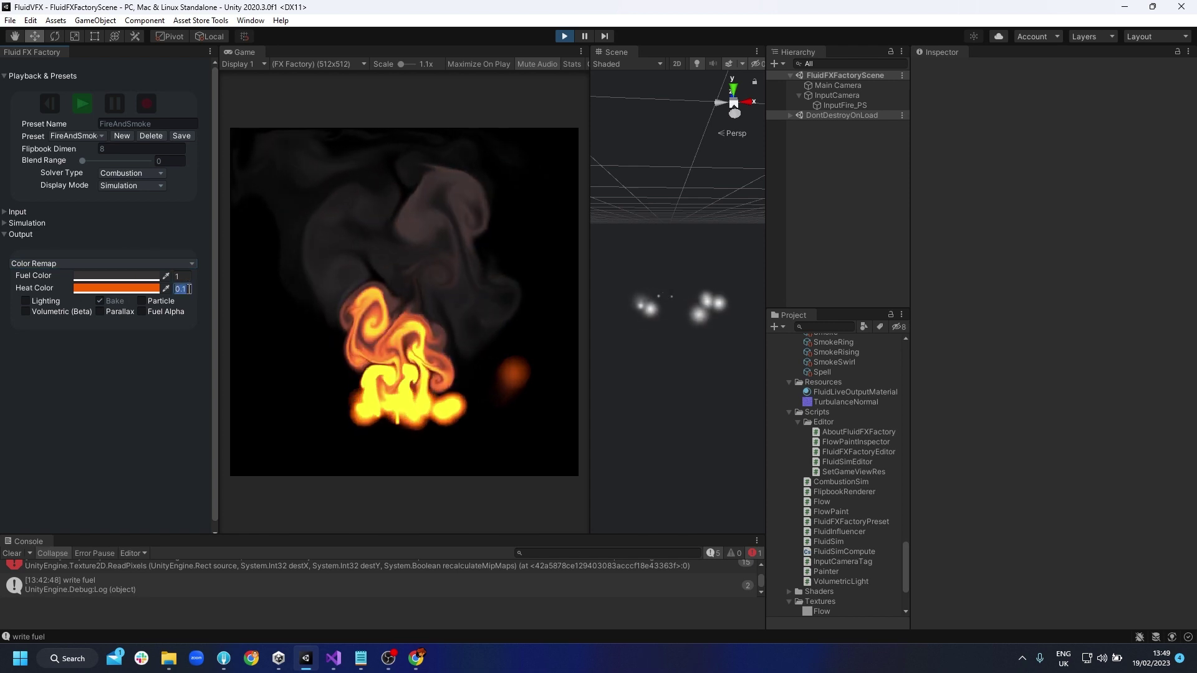
text(0.5)
key(Return)
text(1)
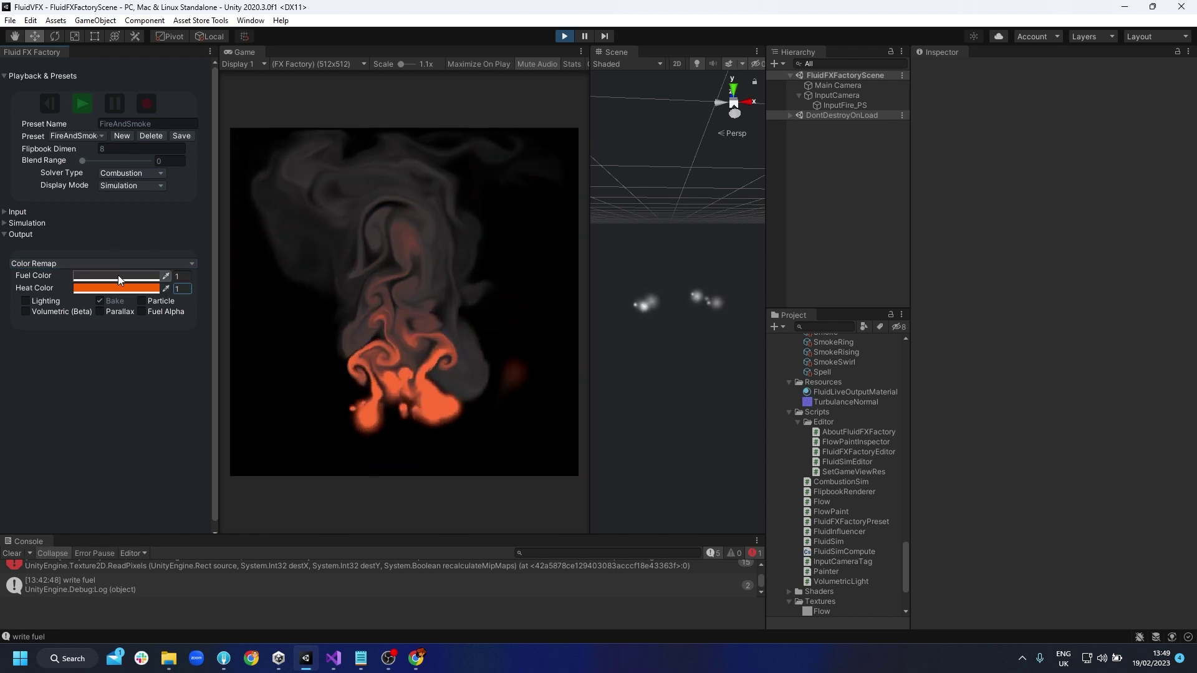
click(110, 264)
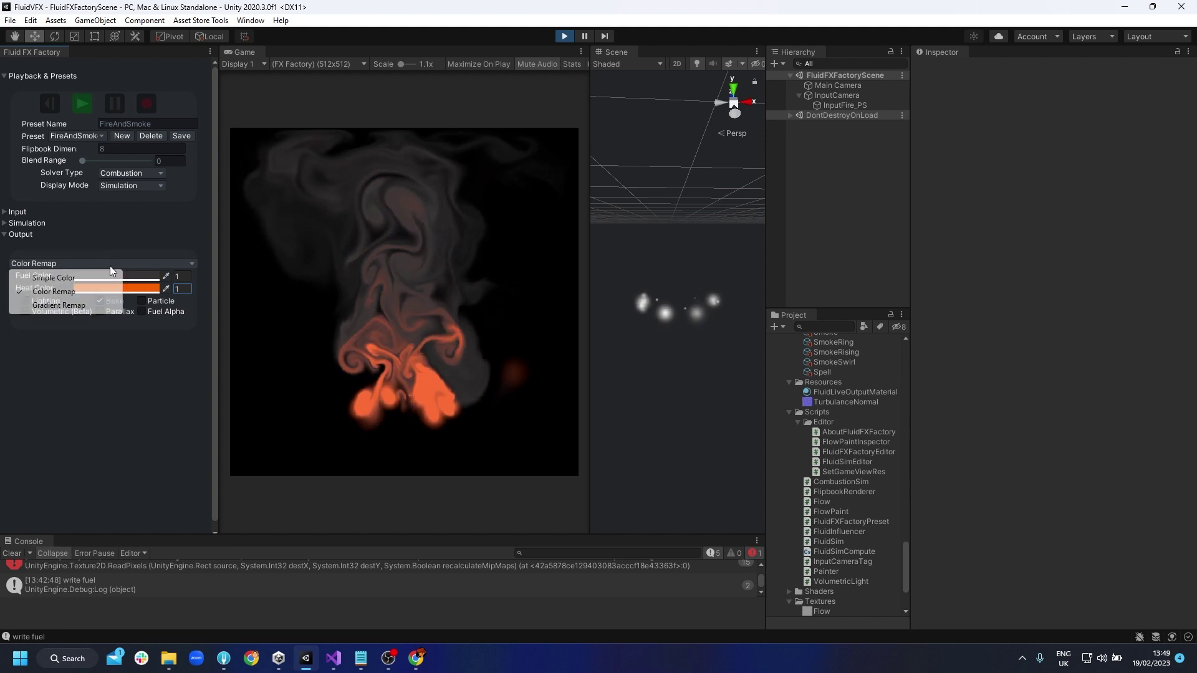
Step: Use Simple Color output and sweep InputFire_PS start colour through red, yellow and cyan
click(76, 278)
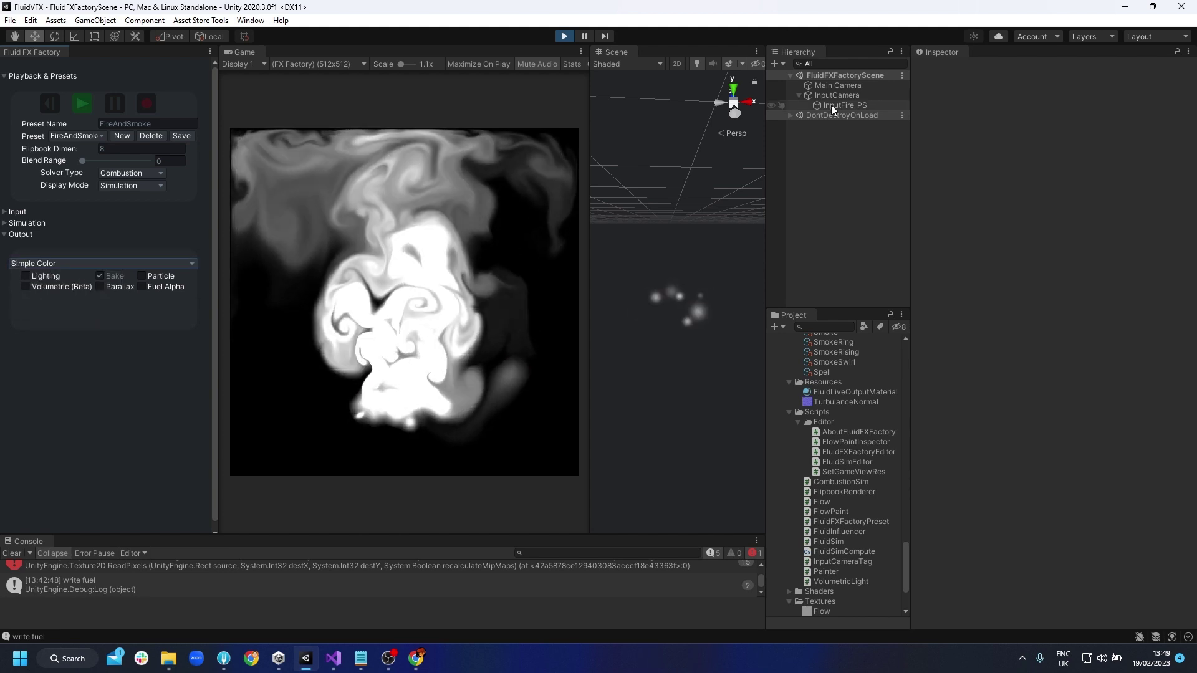
click(832, 106)
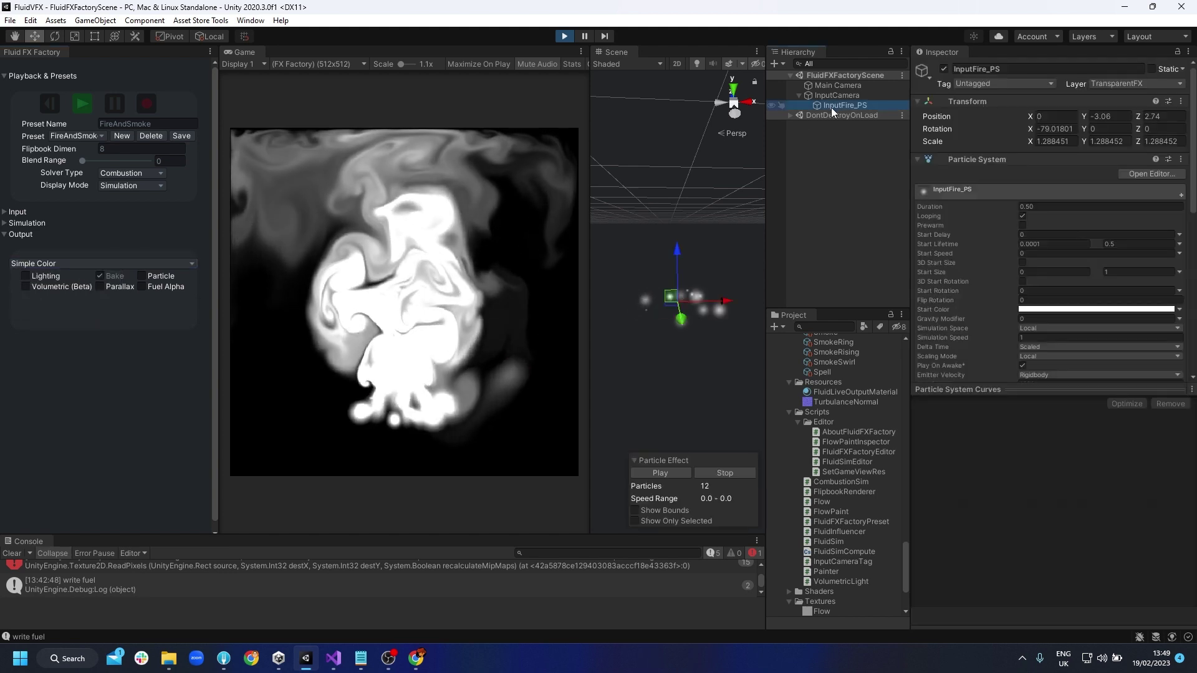
click(1097, 309)
drag(1156, 389, 1141, 358)
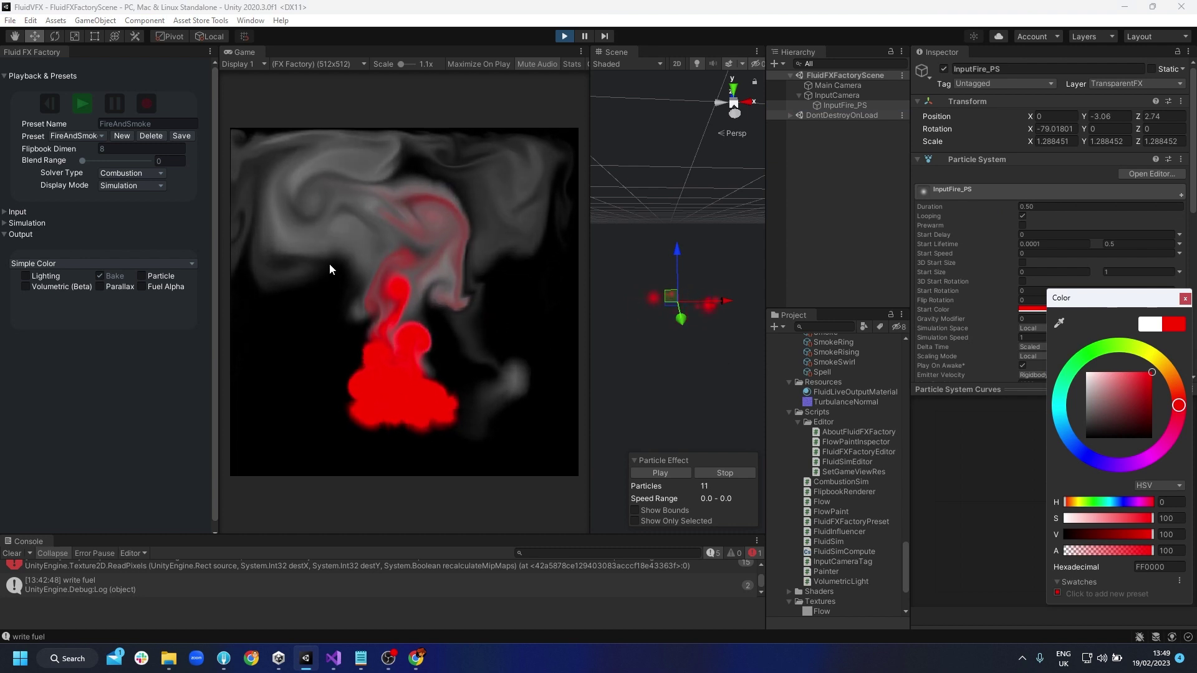
click(1159, 362)
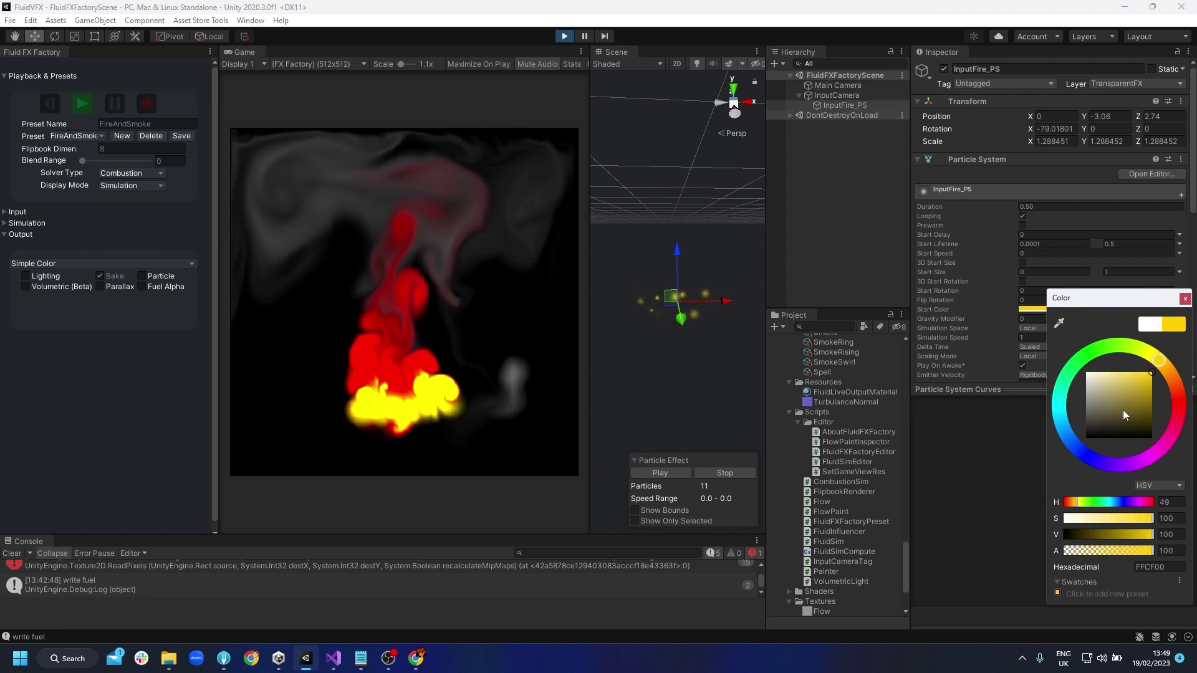
mouse_move(352, 335)
mouse_down()
mouse_move(434, 367)
mouse_move(374, 299)
mouse_up()
drag(1163, 440, 1176, 389)
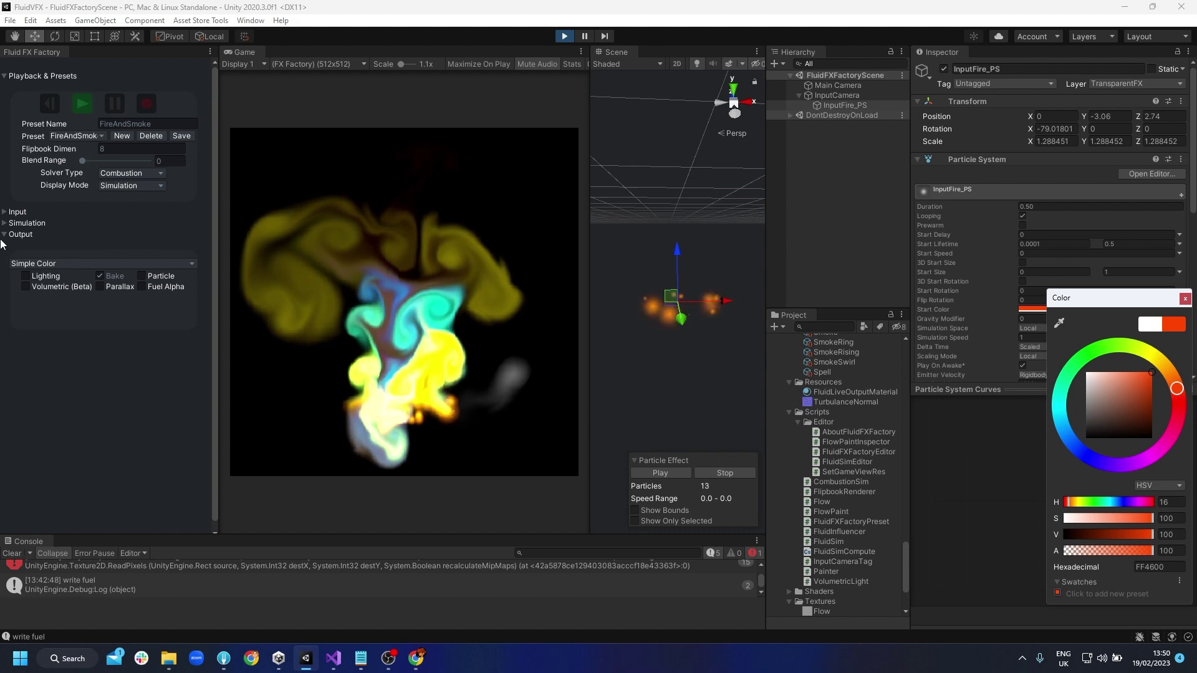